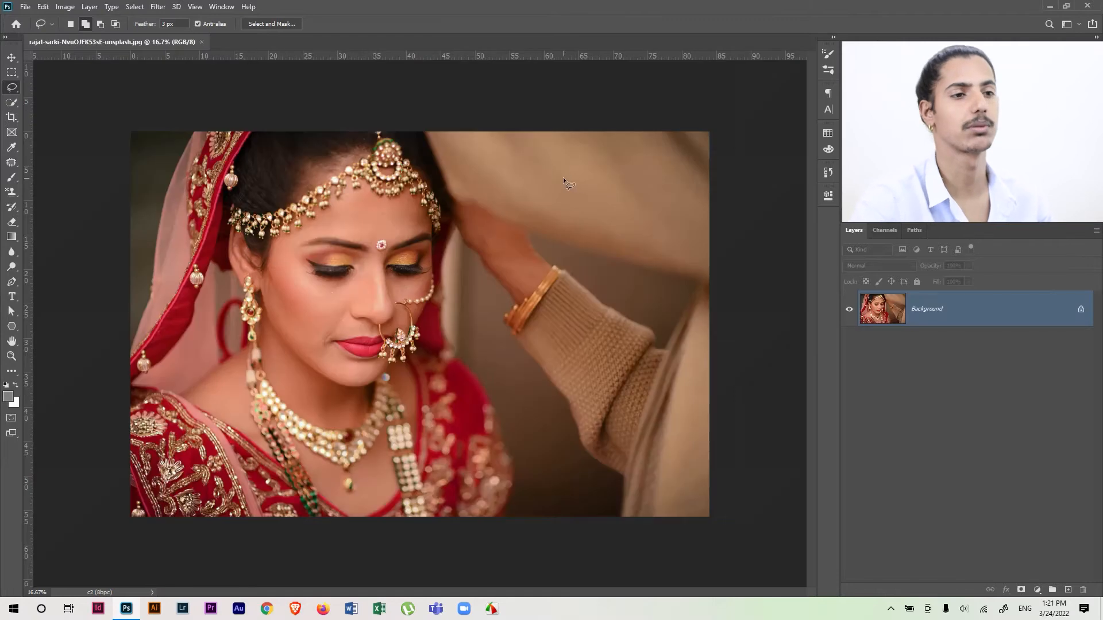
left_click_drag(335, 295, 362, 310)
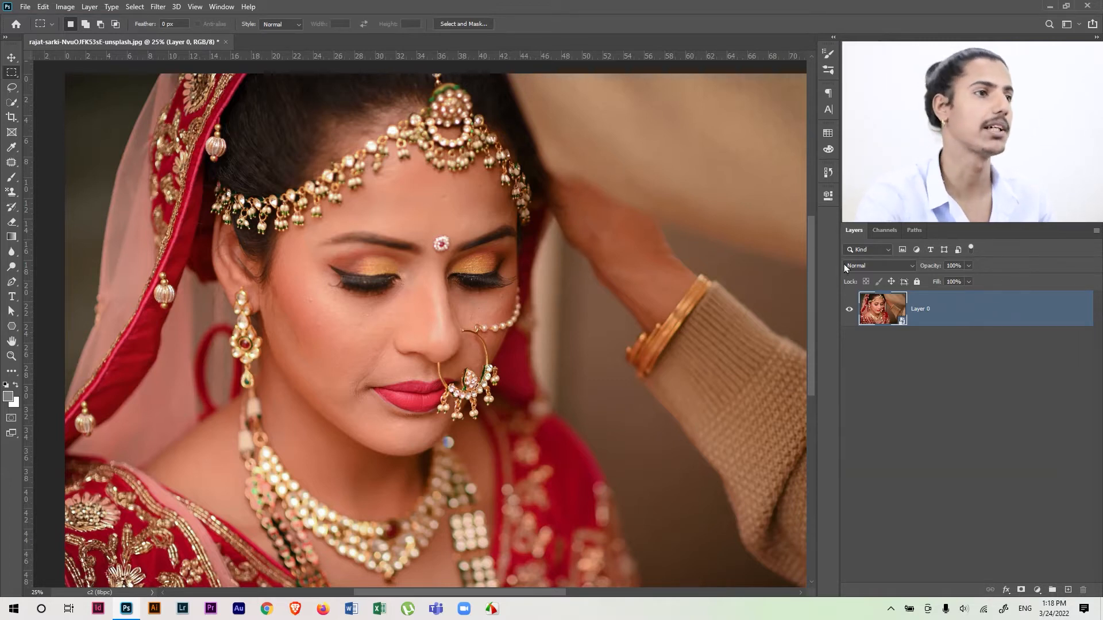
left_click(158, 7)
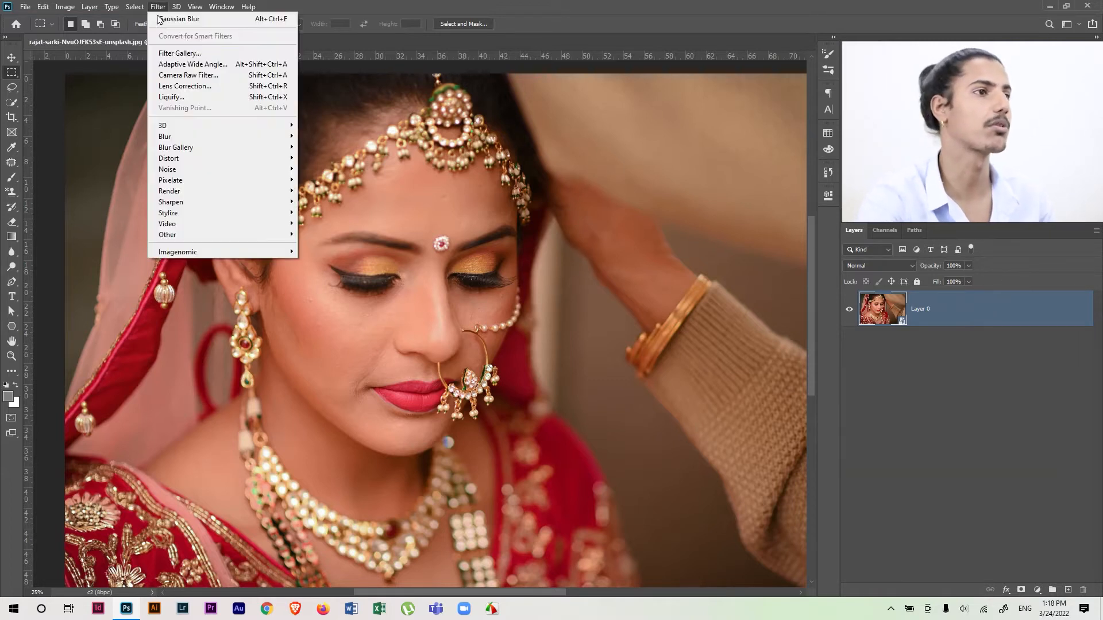
left_click(201, 76)
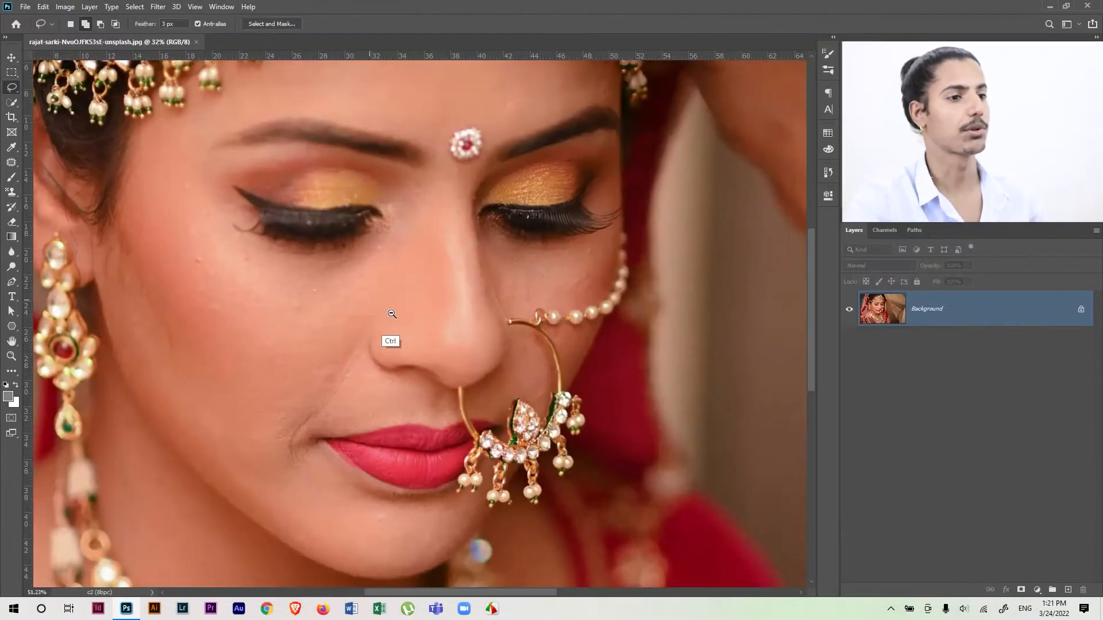
Lasso the blemishes on the forehead and the upper cheek beside the eye, adding each outline to one selection.
mouse_move(389, 316)
left_mouse_down()
mouse_move(342, 302)
mouse_move(428, 340)
left_mouse_up()
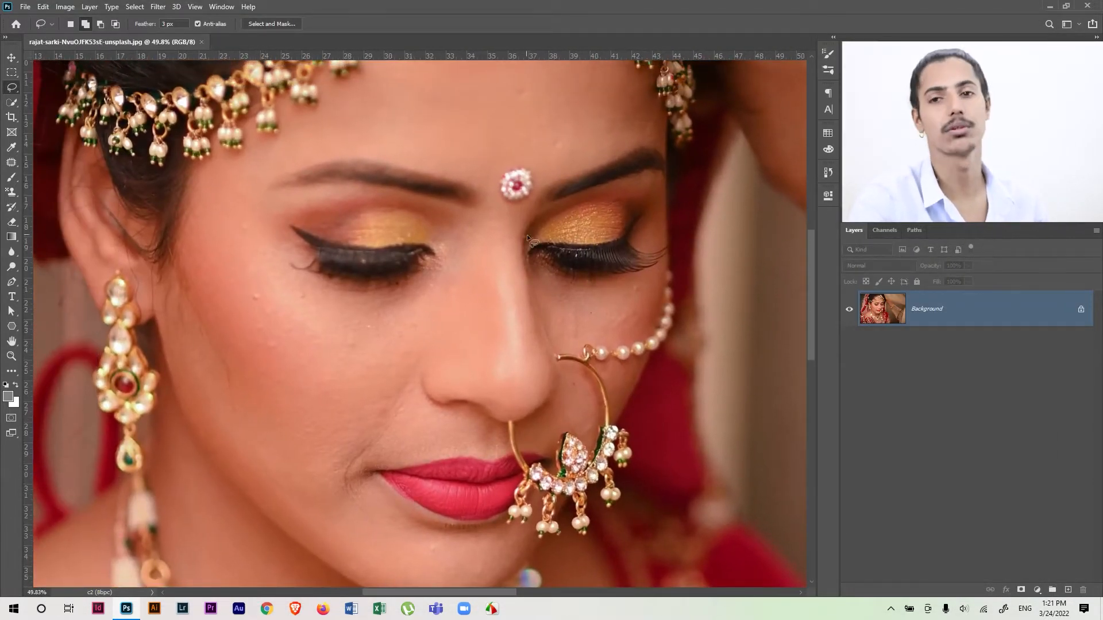
left_click_drag(527, 236, 518, 275)
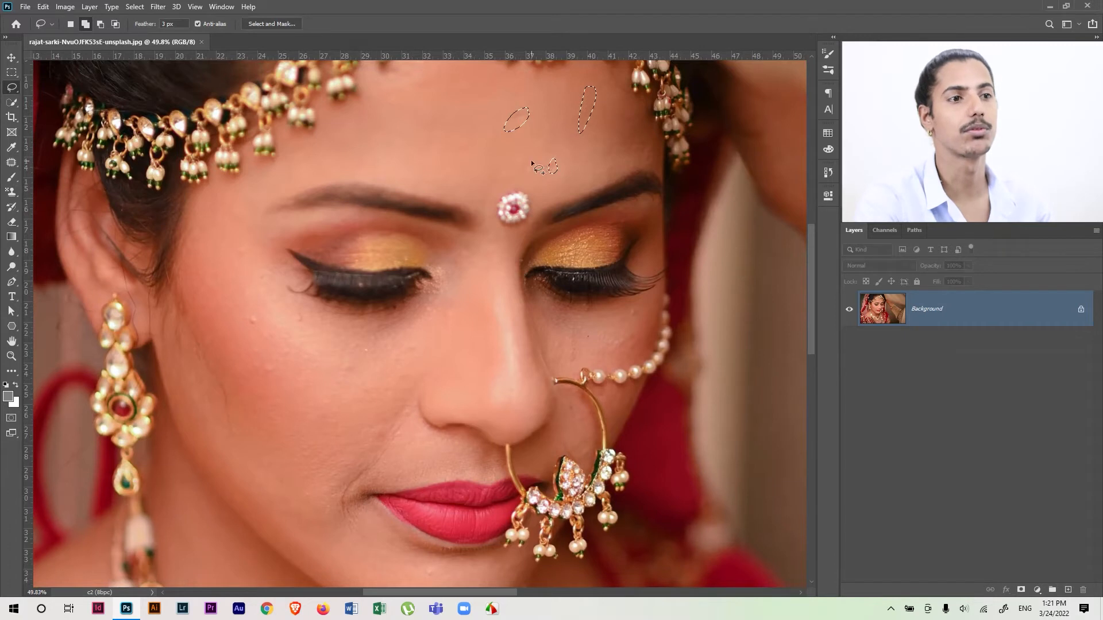
left_click_drag(251, 313, 249, 314)
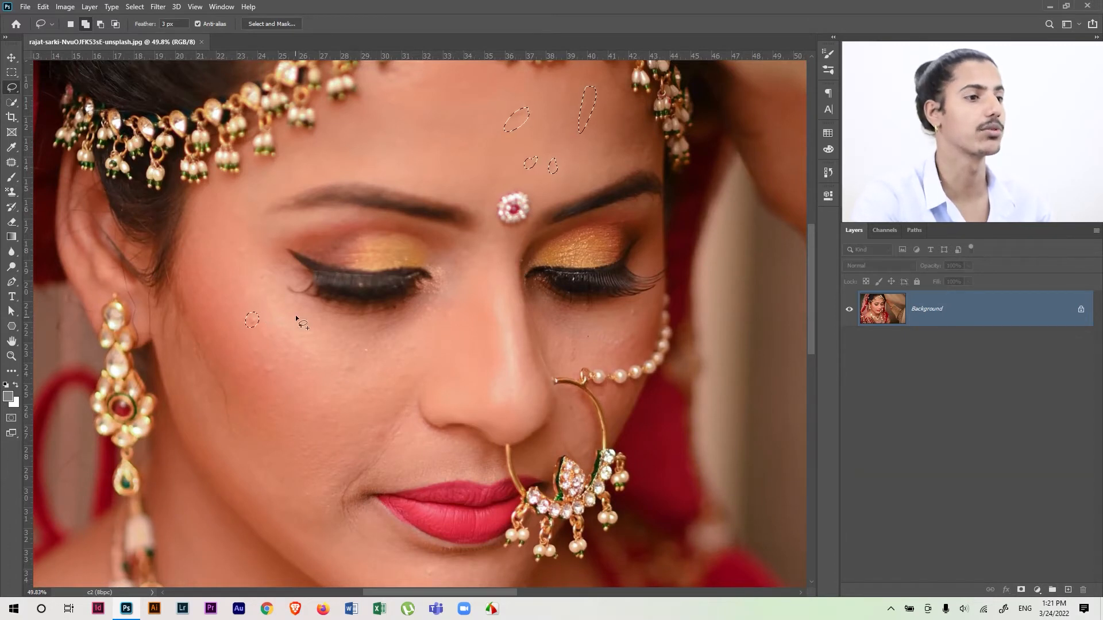
left_click_drag(246, 247, 245, 248)
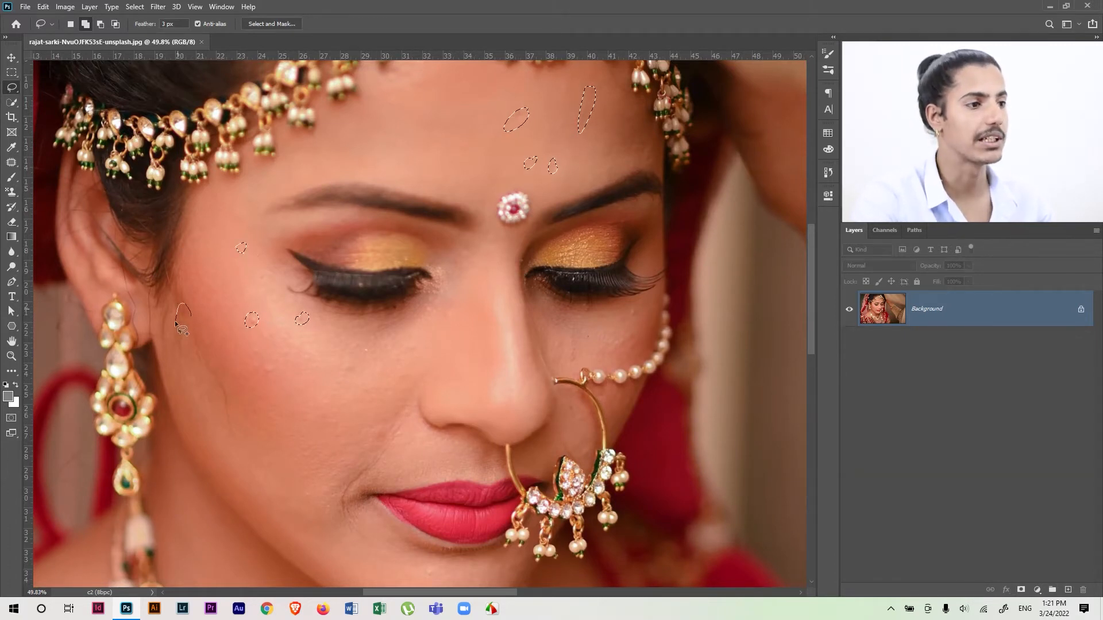
Add the stray hairs in front of the ear and down the side of the cheek to the selection.
left_click_drag(188, 326, 190, 304)
mouse_move(218, 381)
left_mouse_down()
mouse_move(195, 339)
mouse_move(229, 402)
mouse_move(234, 448)
mouse_move(237, 428)
left_mouse_up()
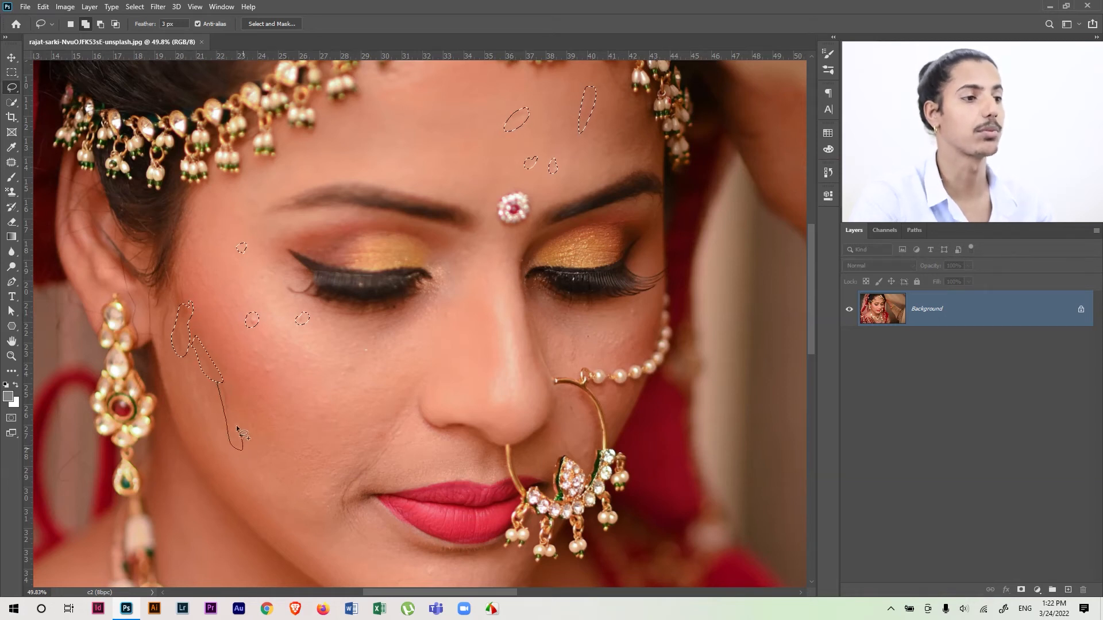
mouse_move(173, 300)
left_mouse_down()
mouse_move(157, 342)
mouse_move(199, 294)
mouse_move(183, 313)
left_mouse_up()
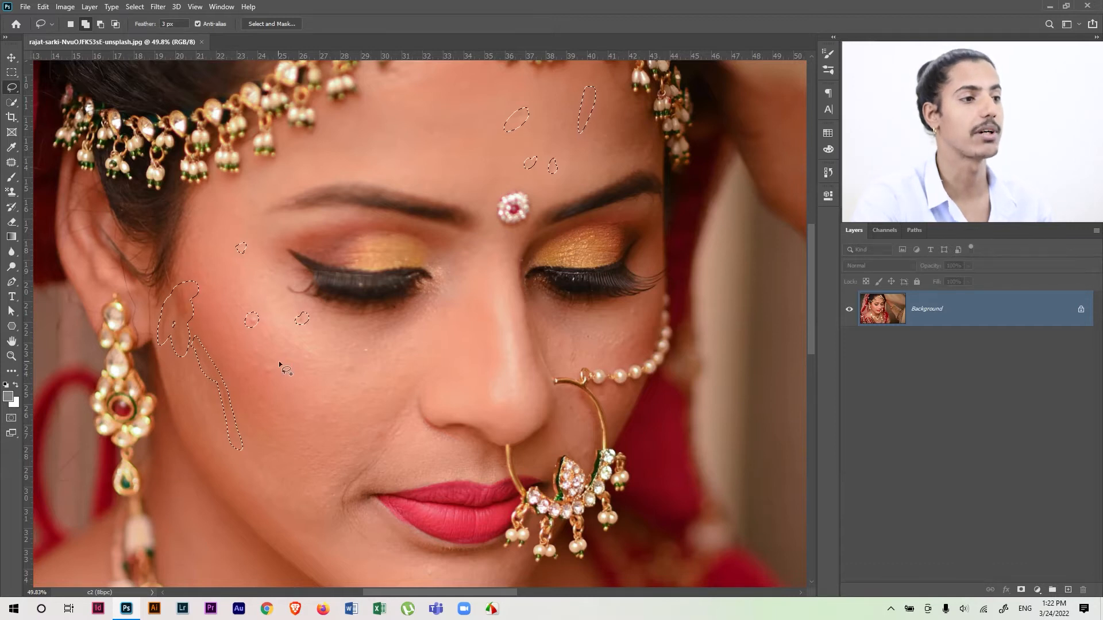
Add the small spots across the middle of the cheek, below the eye and toward the mouth, to the selection.
mouse_move(265, 364)
left_mouse_down()
mouse_move(273, 334)
mouse_move(258, 345)
left_mouse_up()
left_click_drag(268, 278, 274, 278)
mouse_move(353, 362)
left_mouse_down()
mouse_move(344, 374)
mouse_move(366, 345)
left_mouse_up()
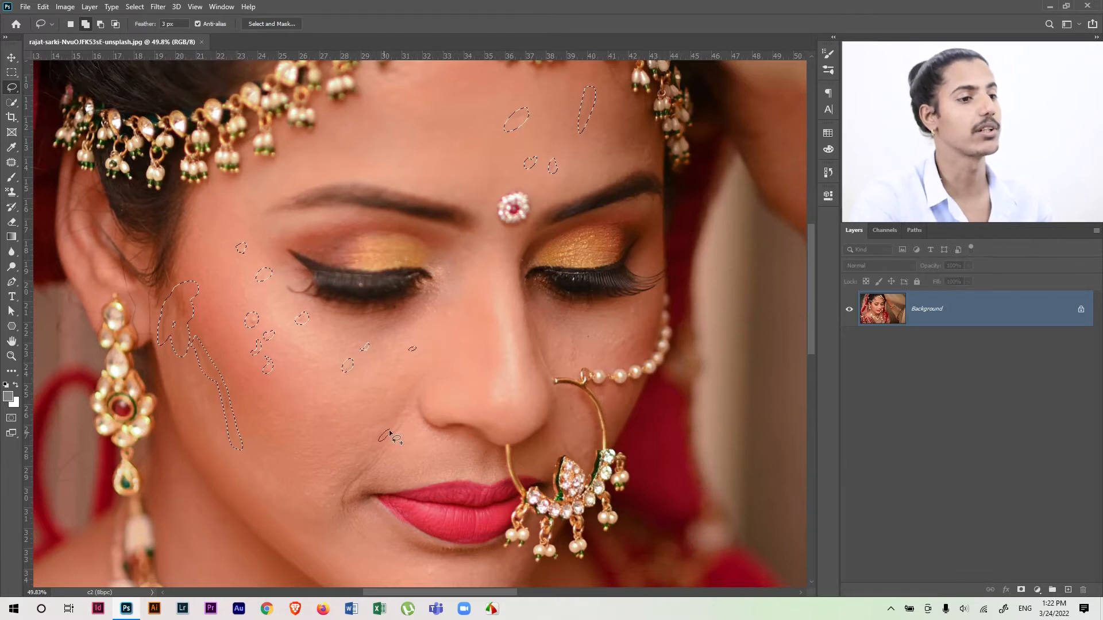
left_click_drag(325, 410, 260, 395)
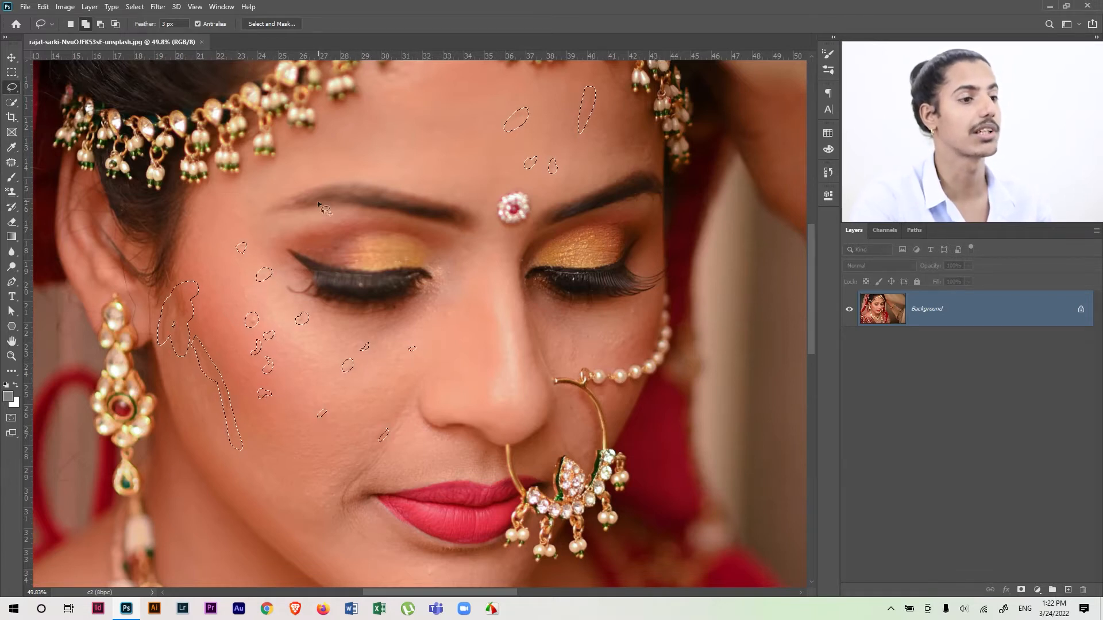
Add the spots on the cheek beside the nose ring and on the chin to the selection.
left_click_drag(573, 353, 554, 343)
left_click_drag(631, 311, 630, 315)
left_click_drag(574, 408, 575, 407)
left_click_drag(304, 356, 340, 250)
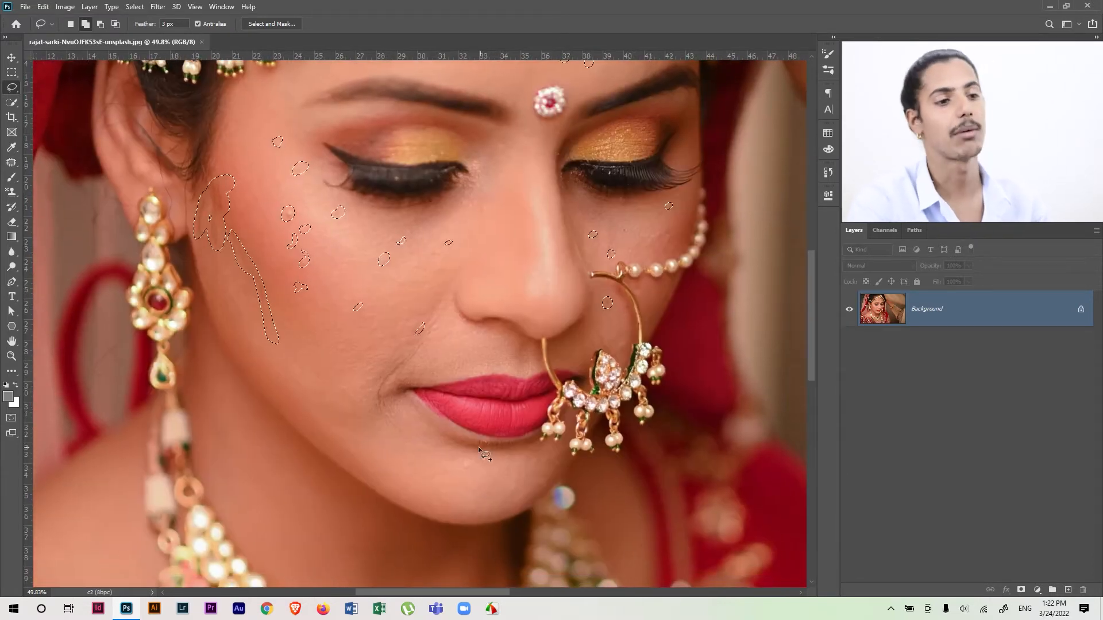
left_click_drag(471, 471, 466, 463)
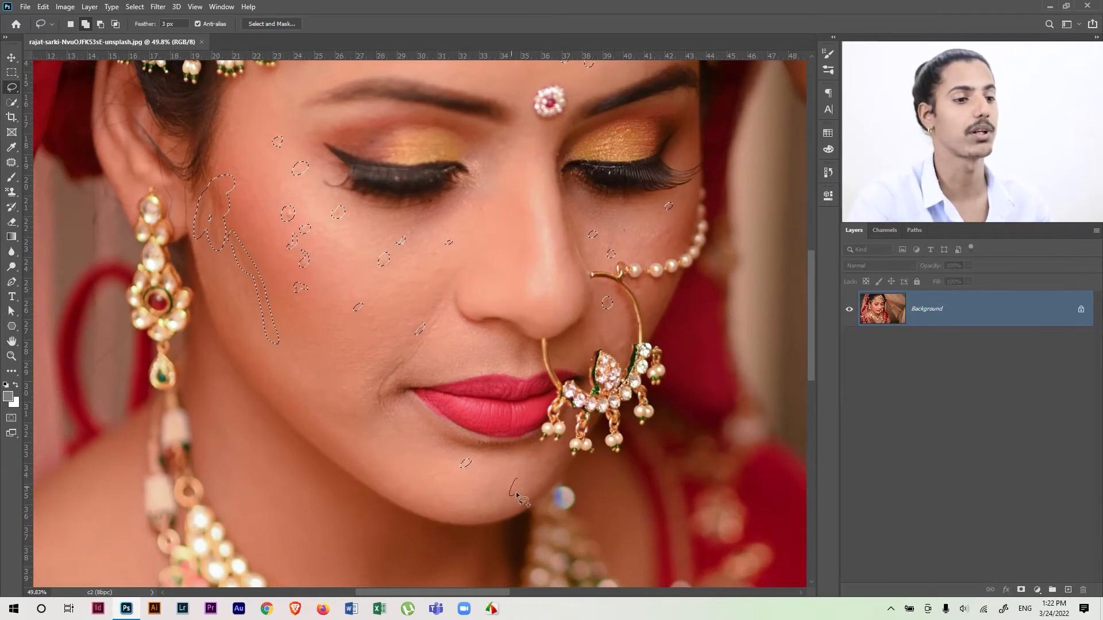
left_click_drag(501, 236, 427, 337)
left_click_drag(468, 289, 459, 335)
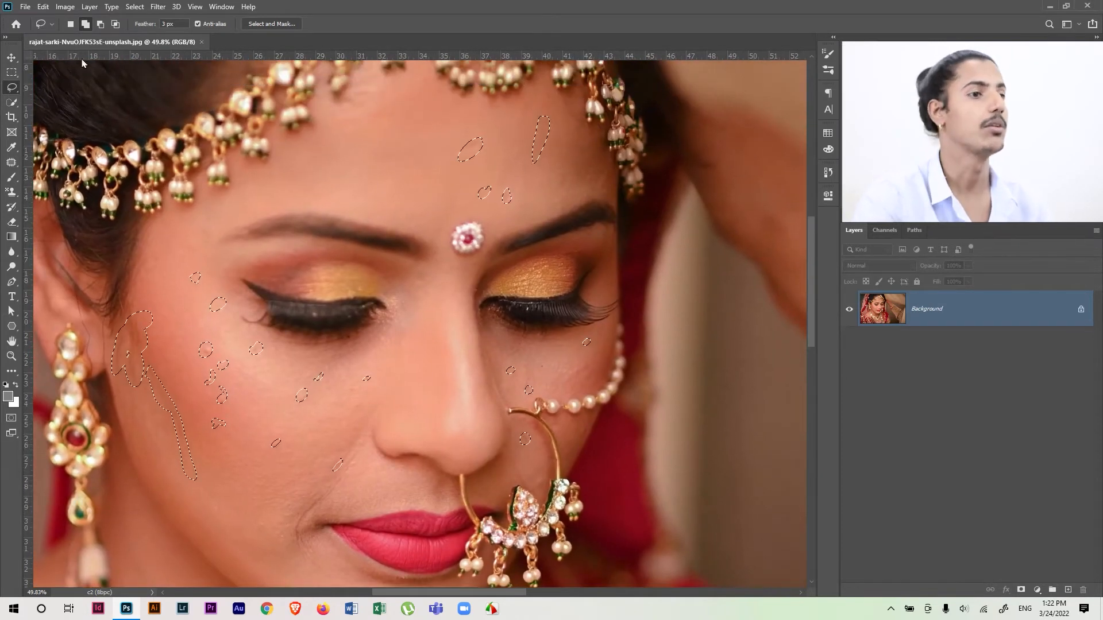
Run Content-Aware Fill on the selected blemishes with output to a new layer, and clear the selection.
left_click(43, 6)
left_click(112, 209)
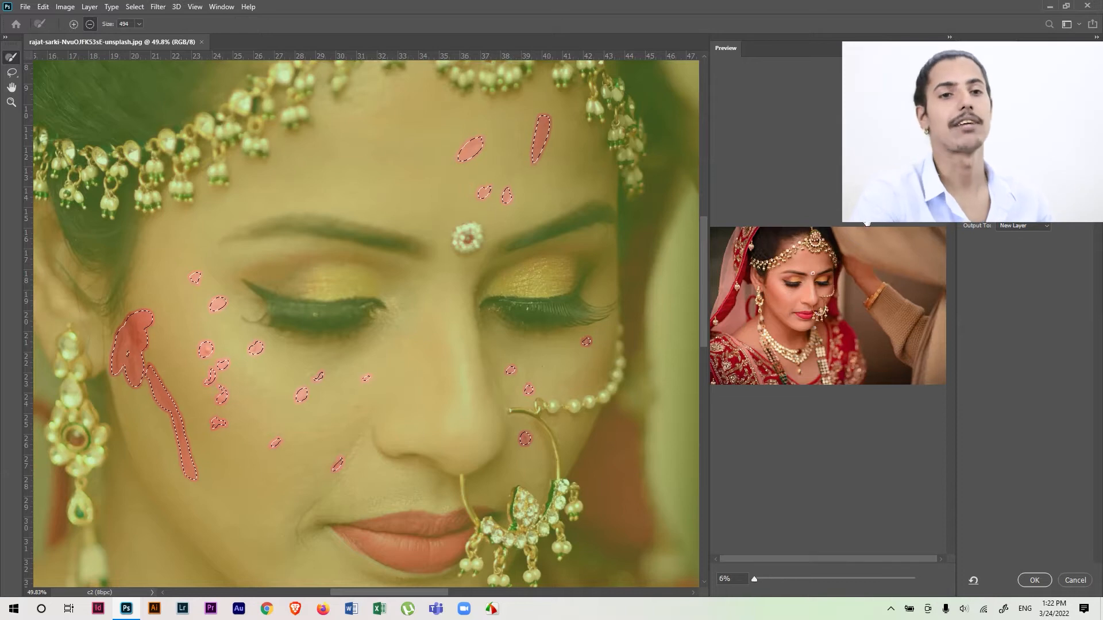
left_click(1005, 225)
left_click(1014, 245)
left_click(1034, 580)
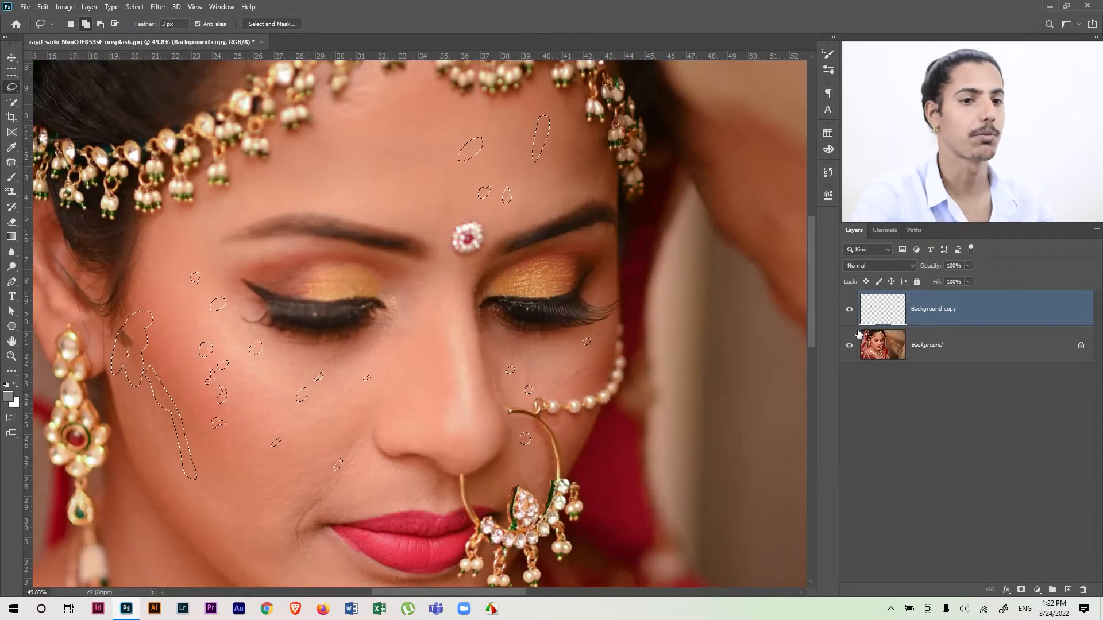
key("ctrl+d")
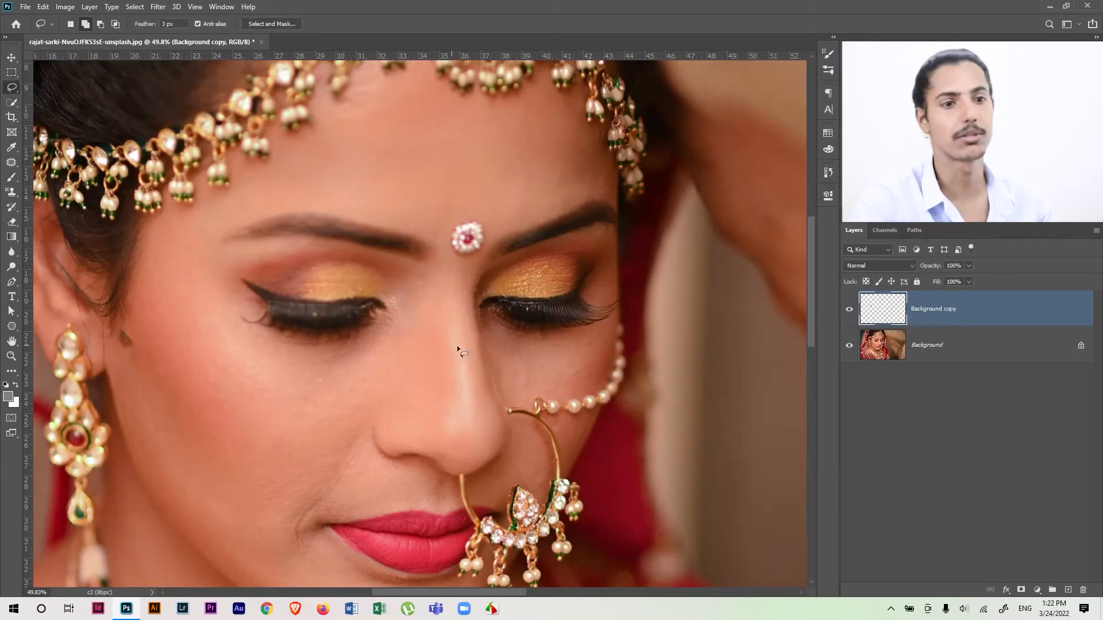
Compare the cheek beside the ear with the Background copy layer hidden and shown to examine the fill.
left_click_drag(112, 334, 172, 342)
left_click_drag(149, 356, 199, 314)
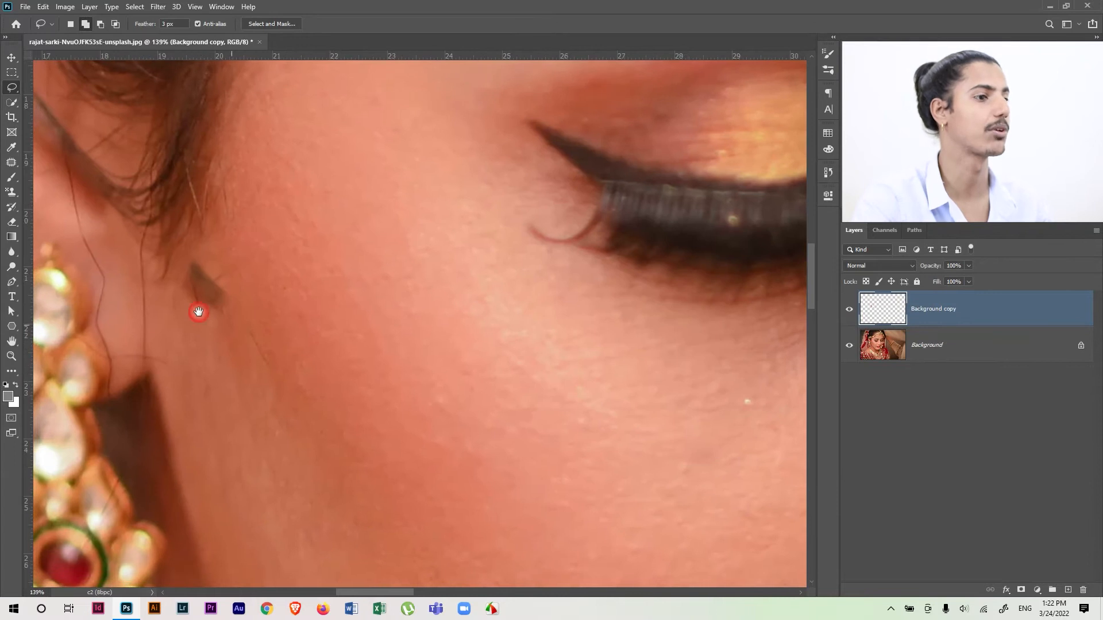
left_click(848, 312)
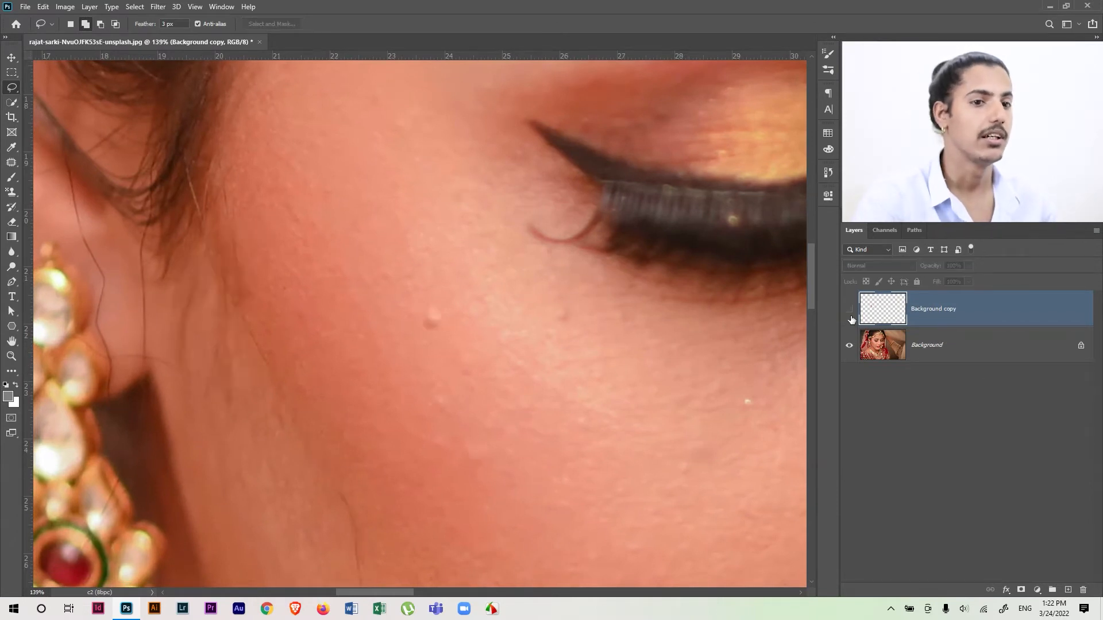
left_click(849, 312)
left_click(848, 309)
left_click(848, 309)
left_click(849, 309)
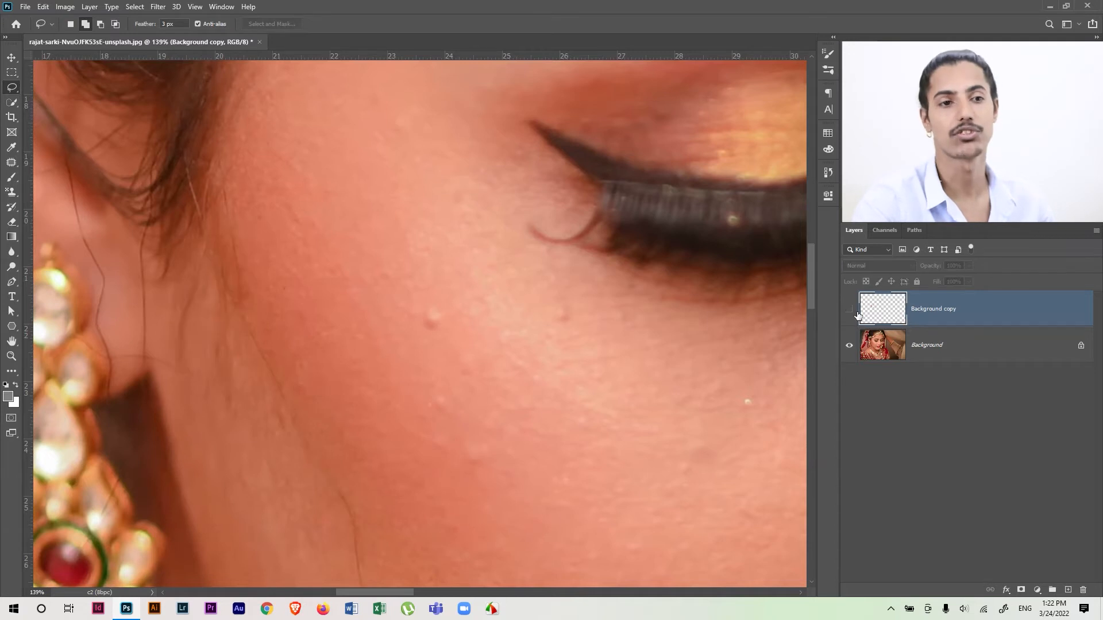
left_click(849, 310)
Add a layer mask to Background copy and paint black with a soft round brush over the dark patch beside the ear.
left_click(1021, 590)
key("b")
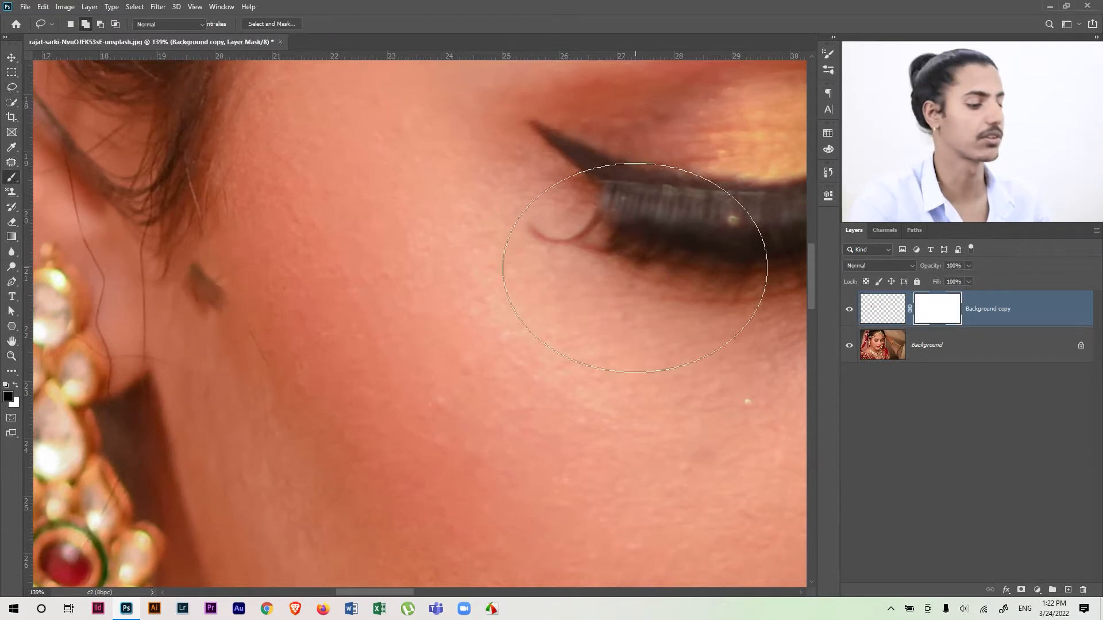
left_click_drag(317, 279, 224, 285, "alt")
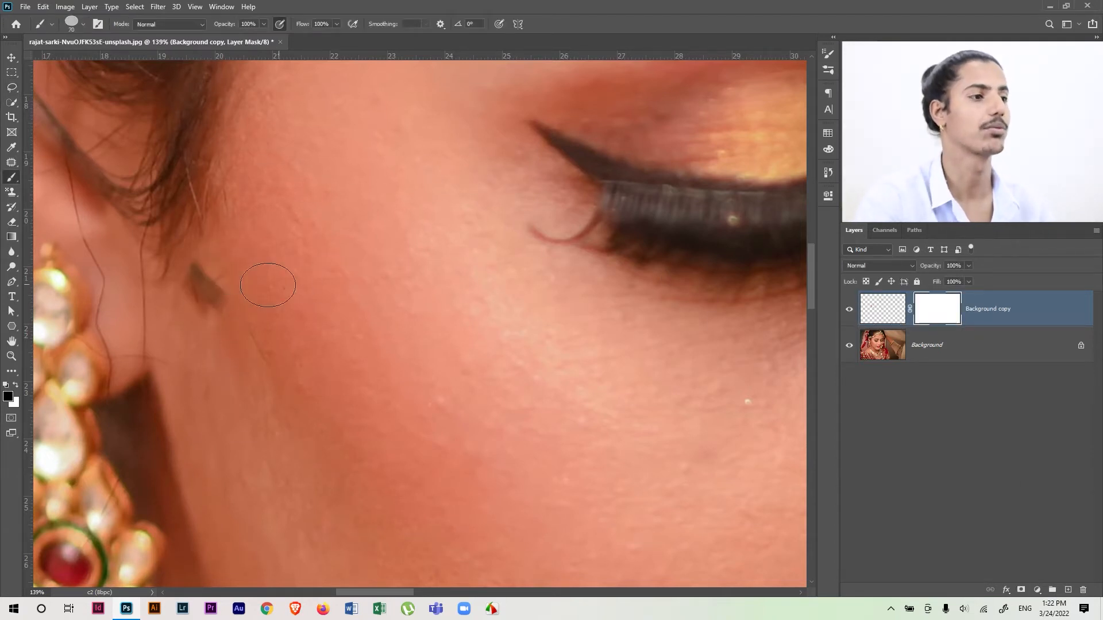
right_click(353, 282)
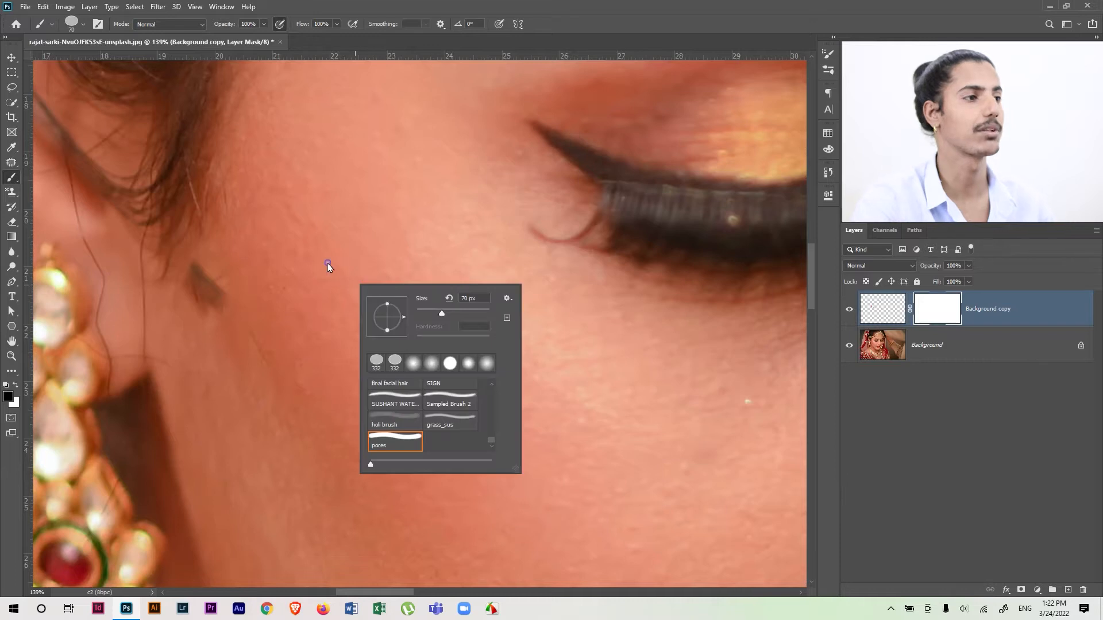
left_click(71, 23)
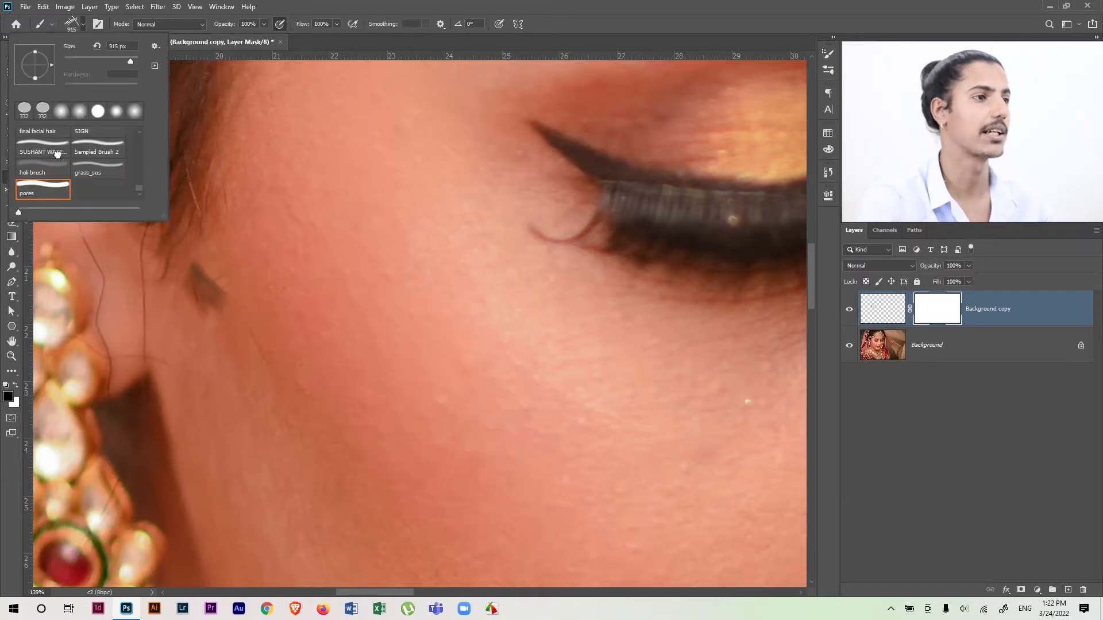
left_click(60, 111)
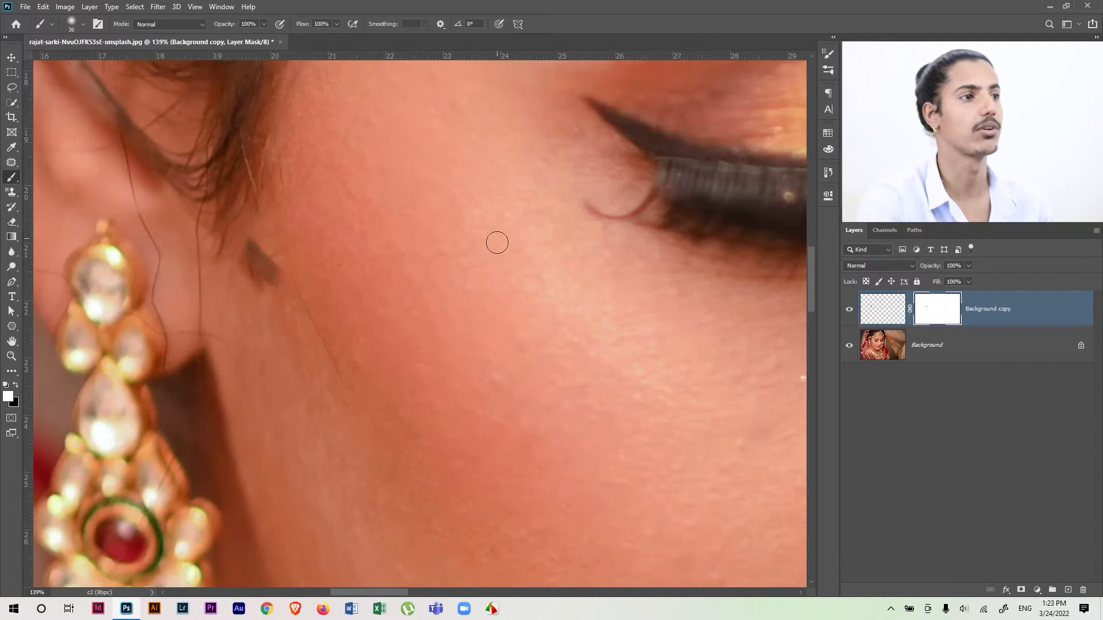
key("x")
left_click_drag(246, 252, 263, 271)
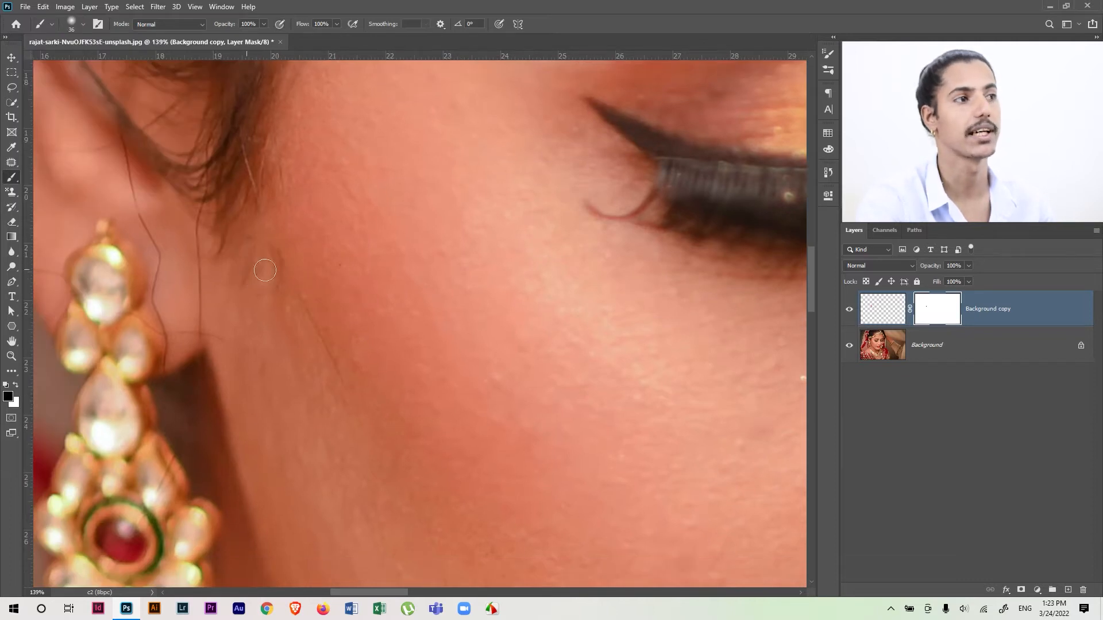
Patch the leftover hair marks beside the ear on the Background layer with clean skin and clear the selection.
key("j")
left_click(888, 320)
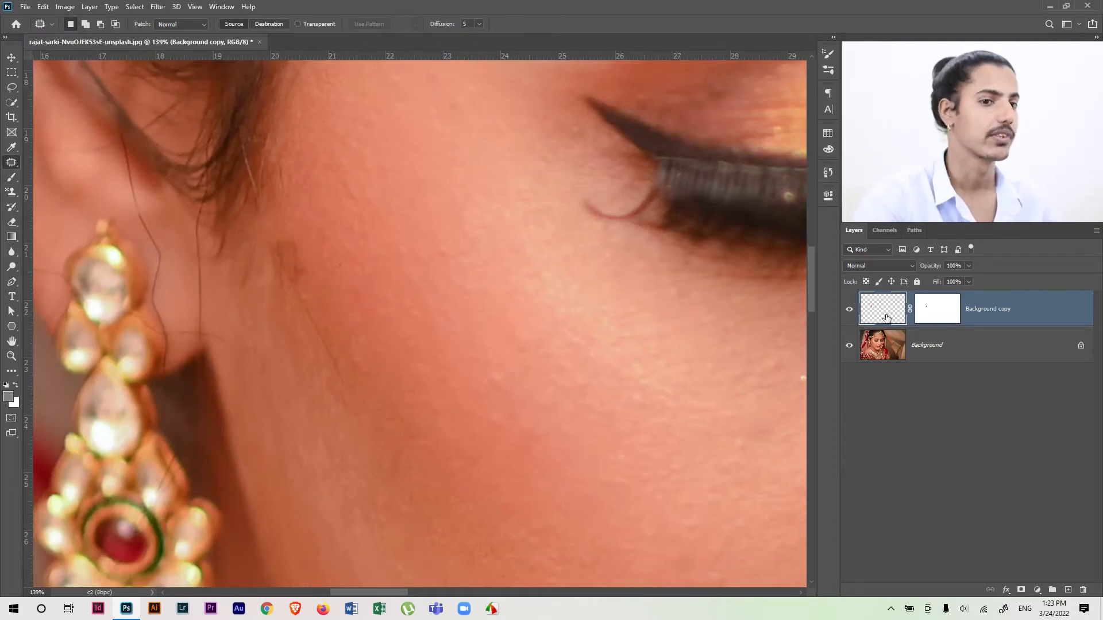
mouse_move(308, 253)
left_mouse_down()
mouse_move(289, 236)
mouse_move(267, 247)
mouse_move(269, 273)
mouse_move(340, 387)
mouse_move(346, 360)
mouse_move(326, 293)
mouse_move(354, 315)
left_mouse_up()
key("alt+bracketleft")
key("ctrl+d")
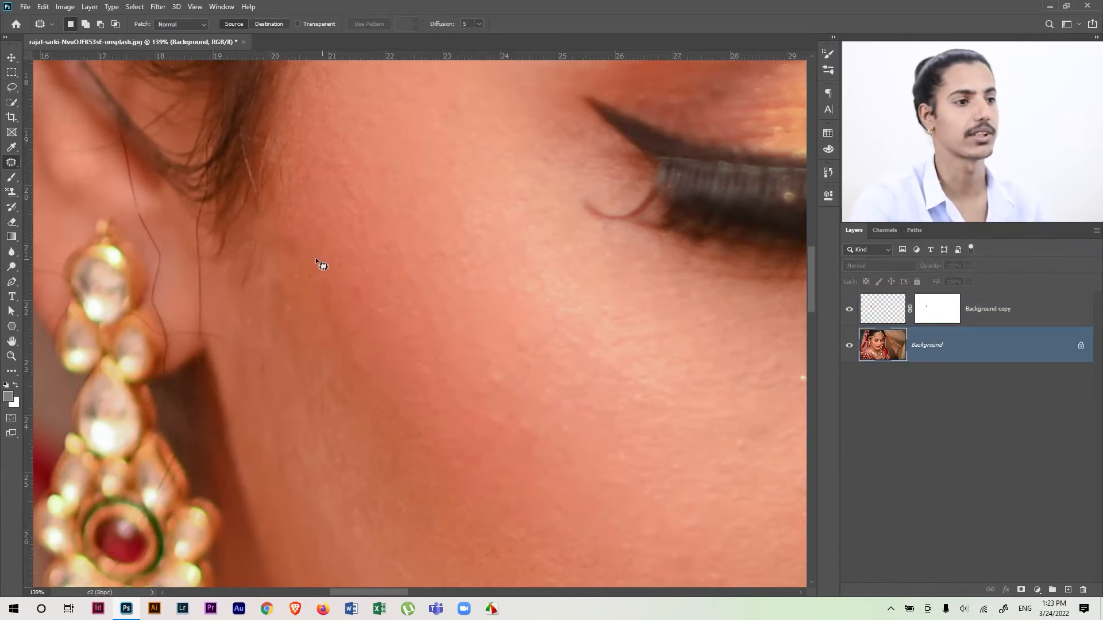
Stamp all visible layers into a new layer above Background copy after checking the whole face.
scroll(315, 257, "down", 6)
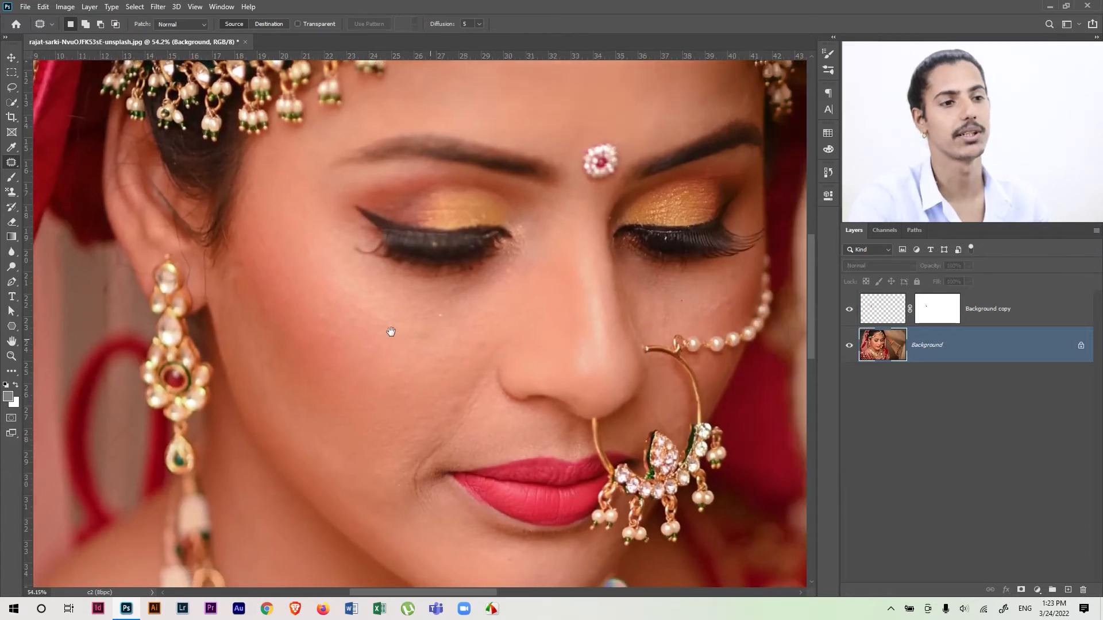
scroll(443, 360, "down", 3)
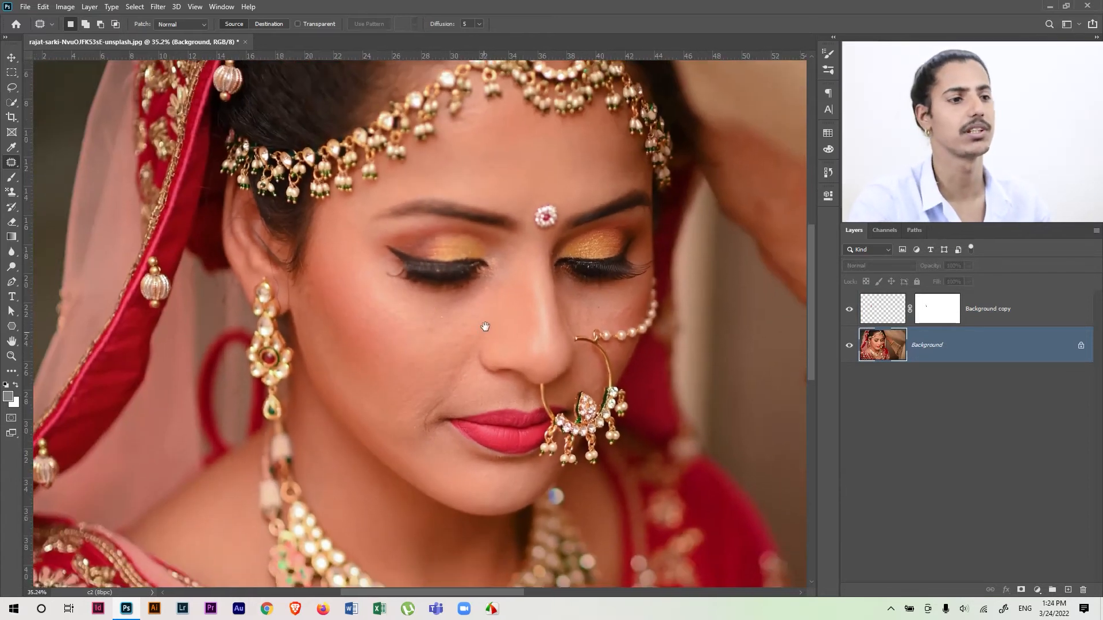
left_click_drag(485, 326, 484, 307)
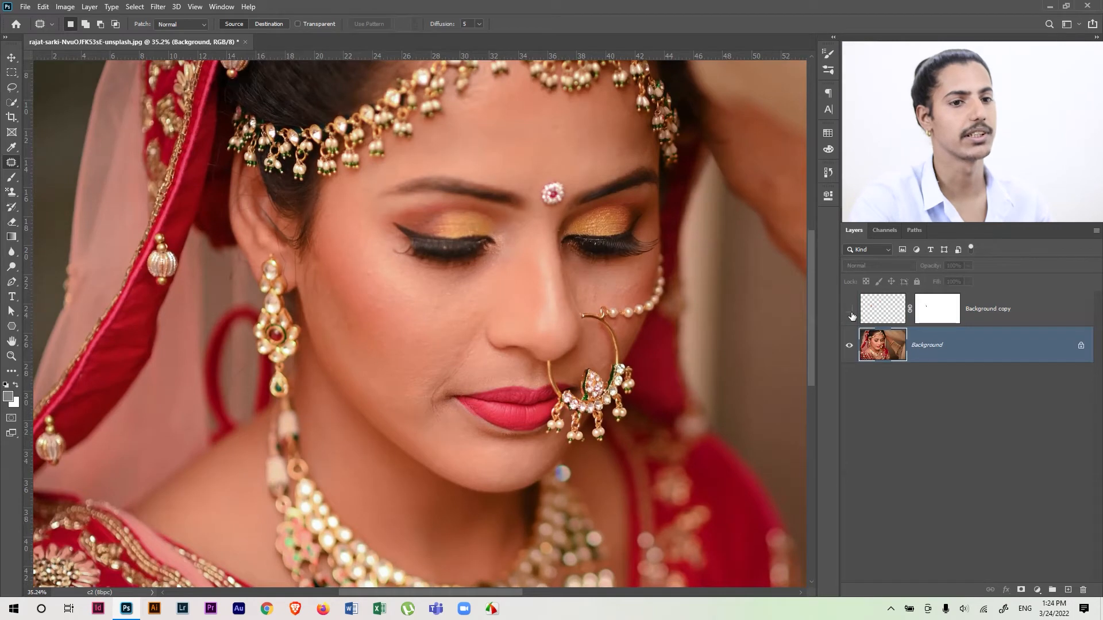
left_click(985, 321)
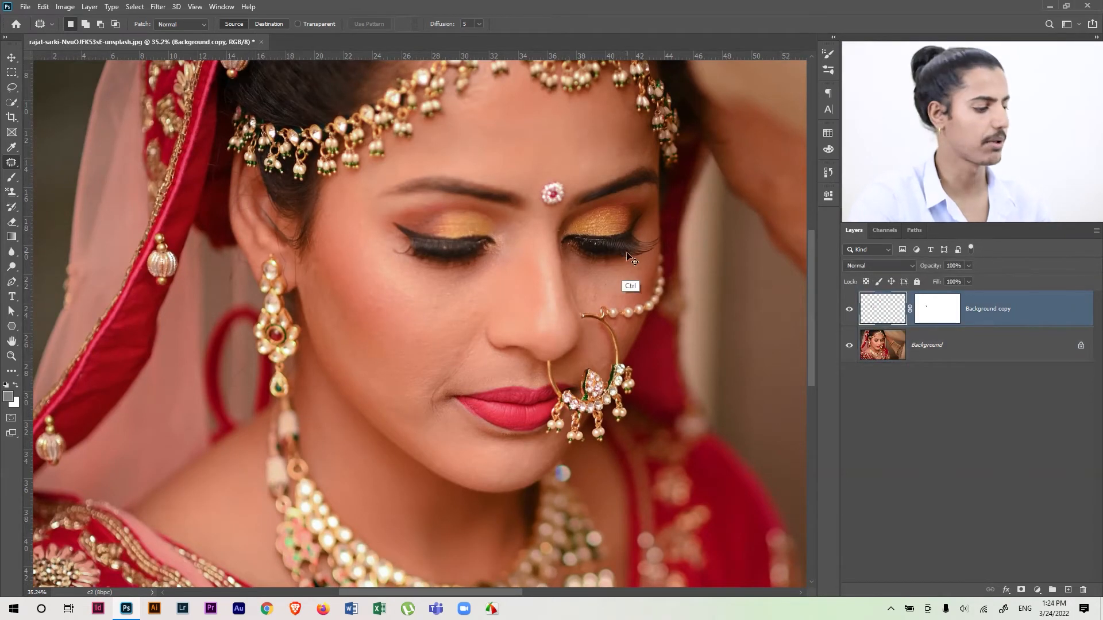
key("ctrl+shift+alt+e")
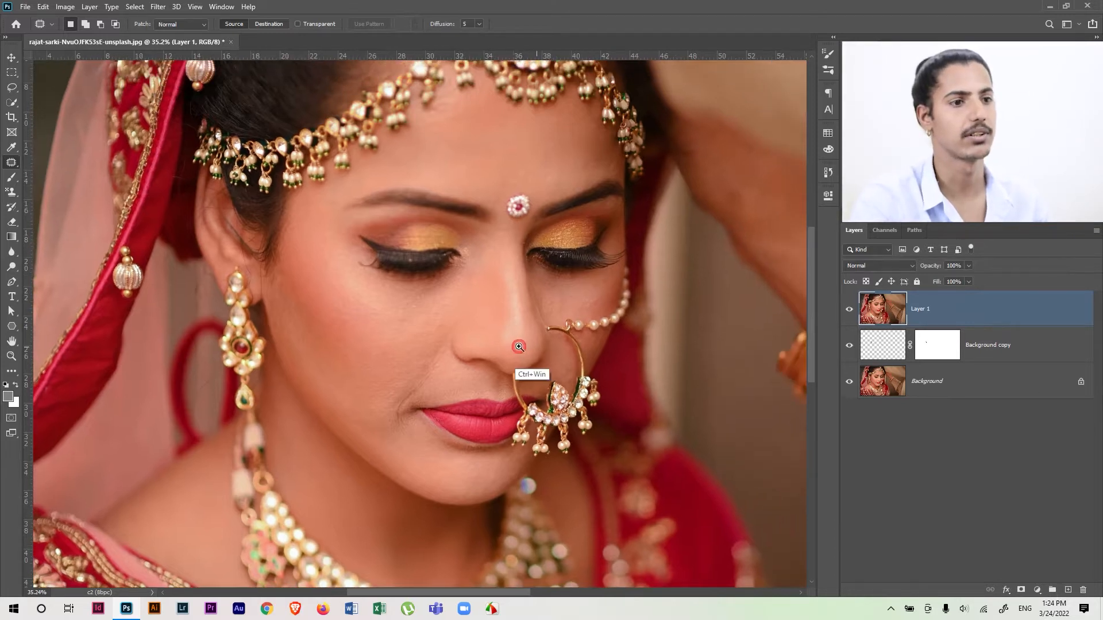
Rename the merged Layer 1 as final and duplicate it twice.
double_click(920, 308)
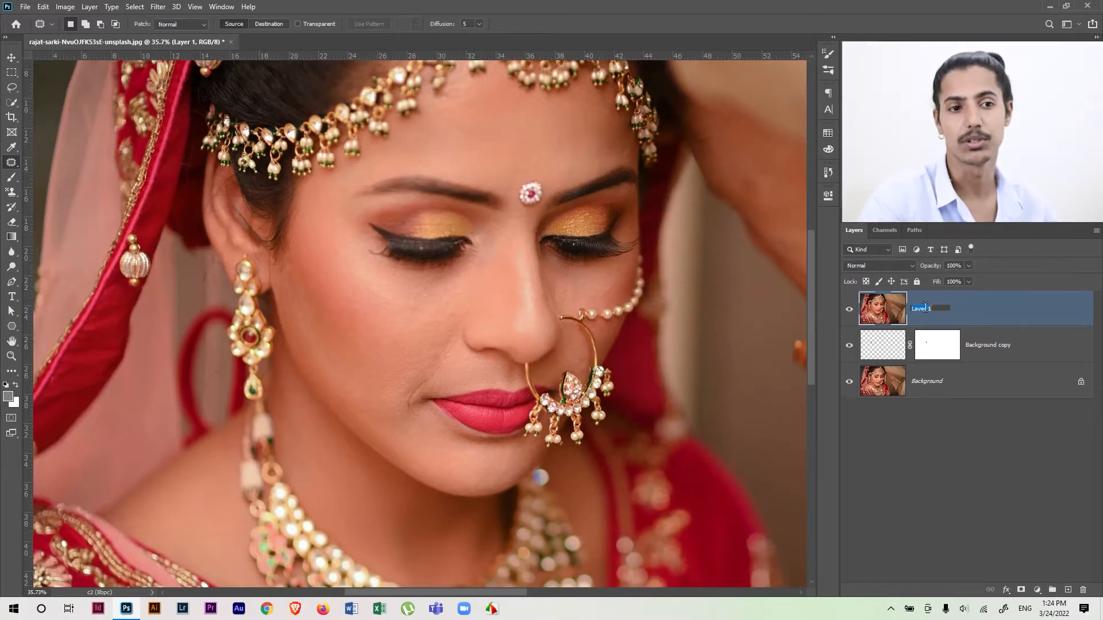
type("fina")
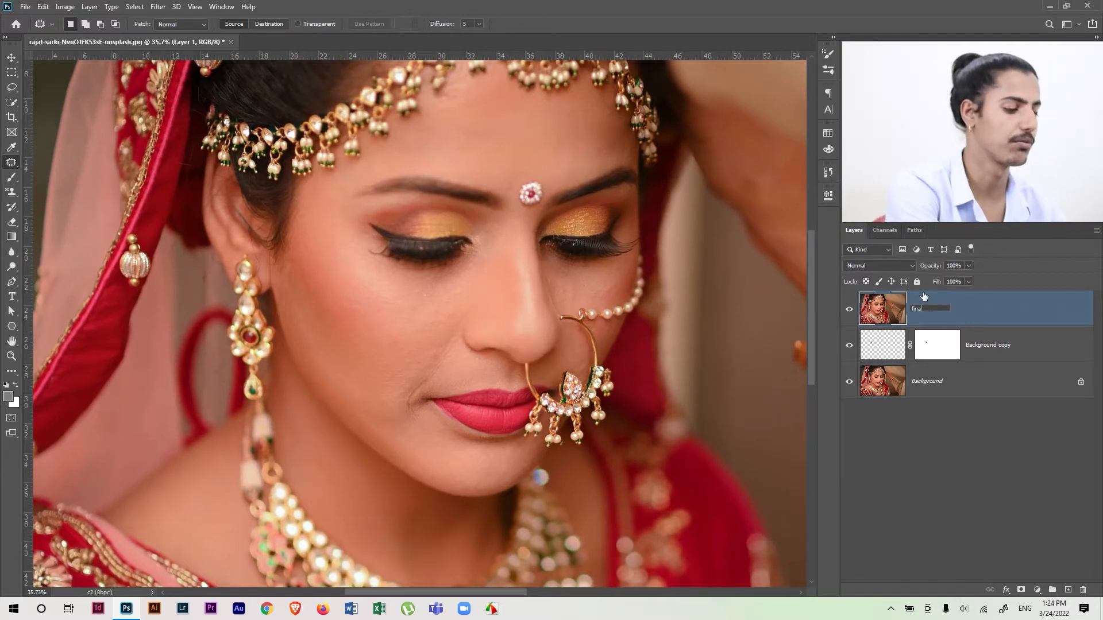
type("l")
key("Return")
key("ctrl+j")
key("ctrl+j")
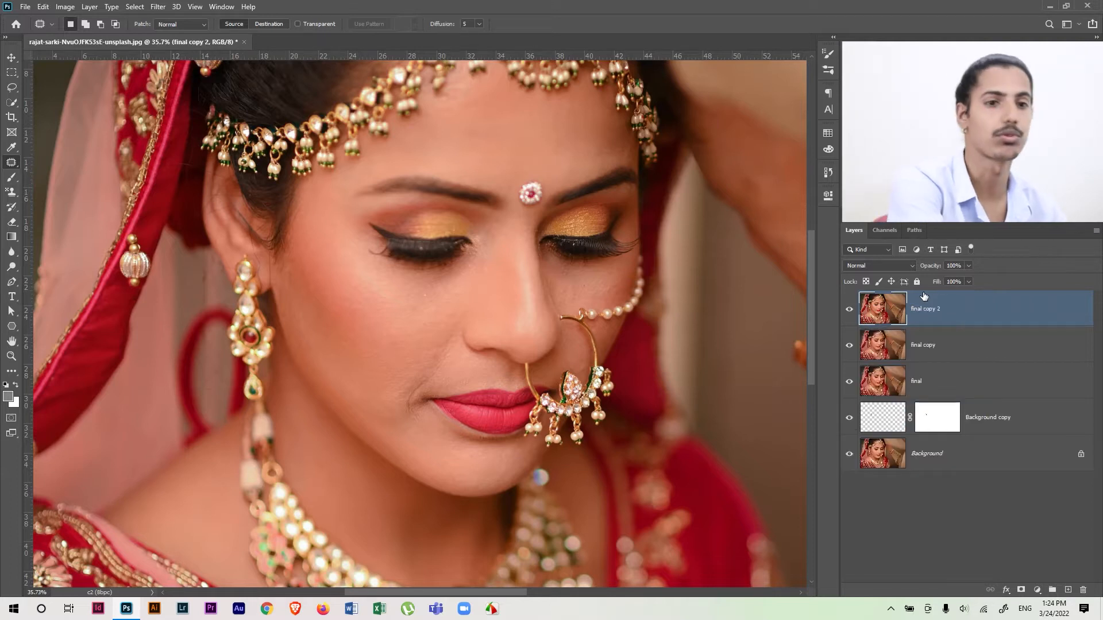
Rename the lower duplicate, final copy, as bluir.
left_click(973, 382)
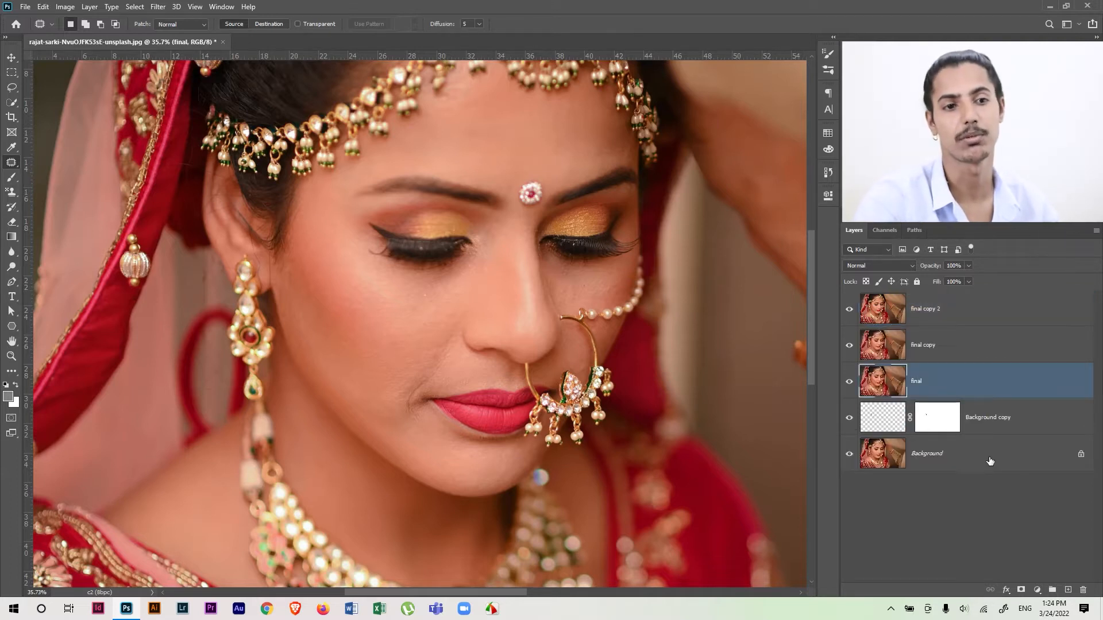
left_click(1068, 454, "shift")
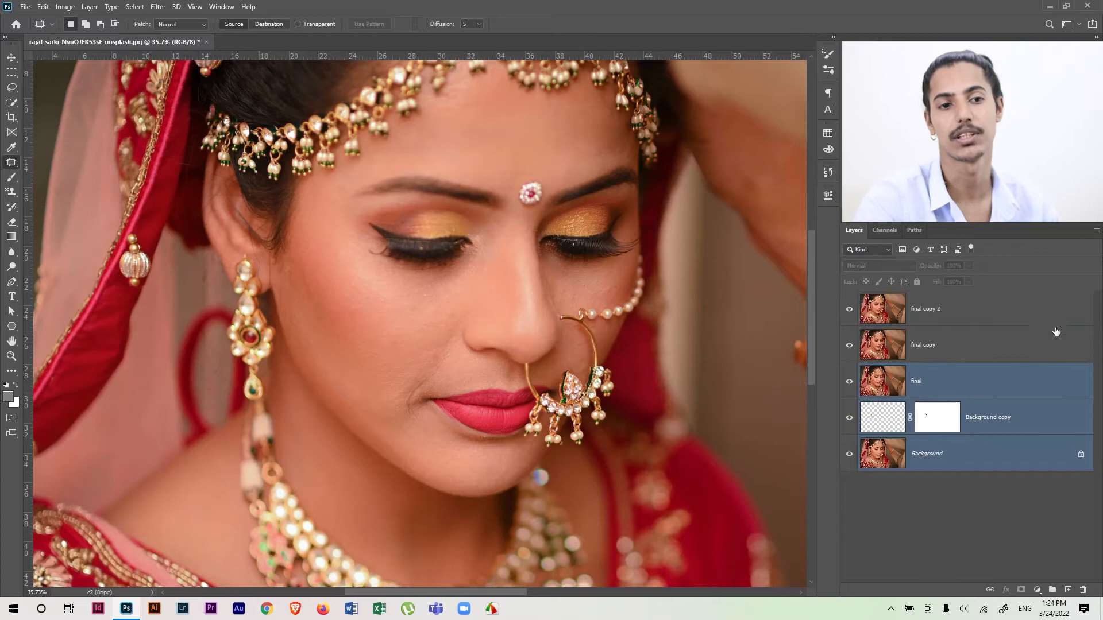
left_click(1034, 386)
left_click(923, 347)
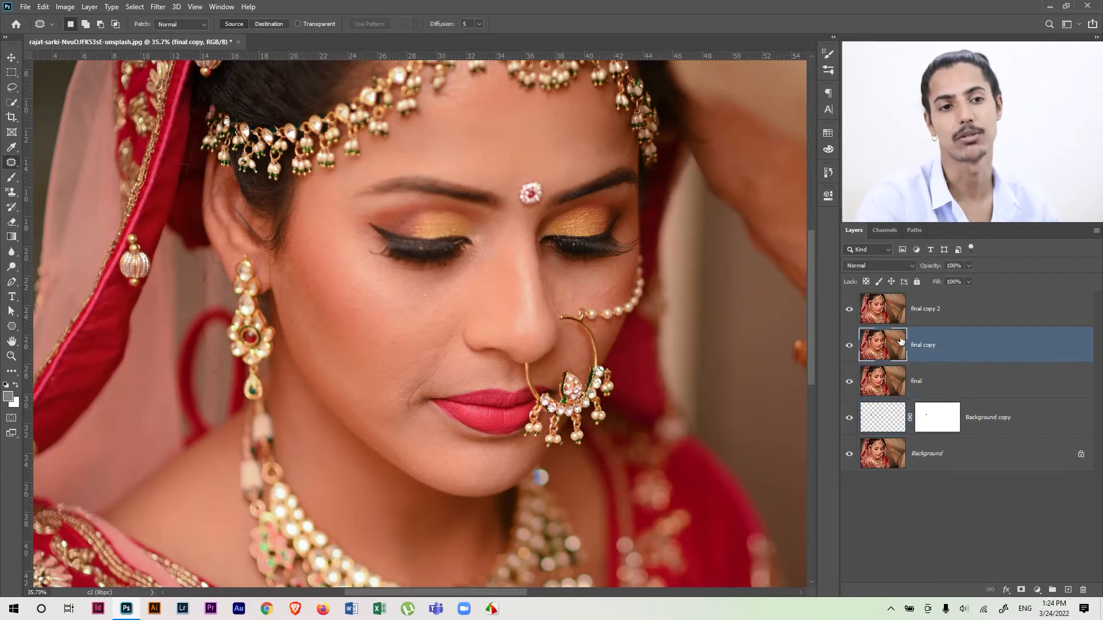
double_click(919, 347)
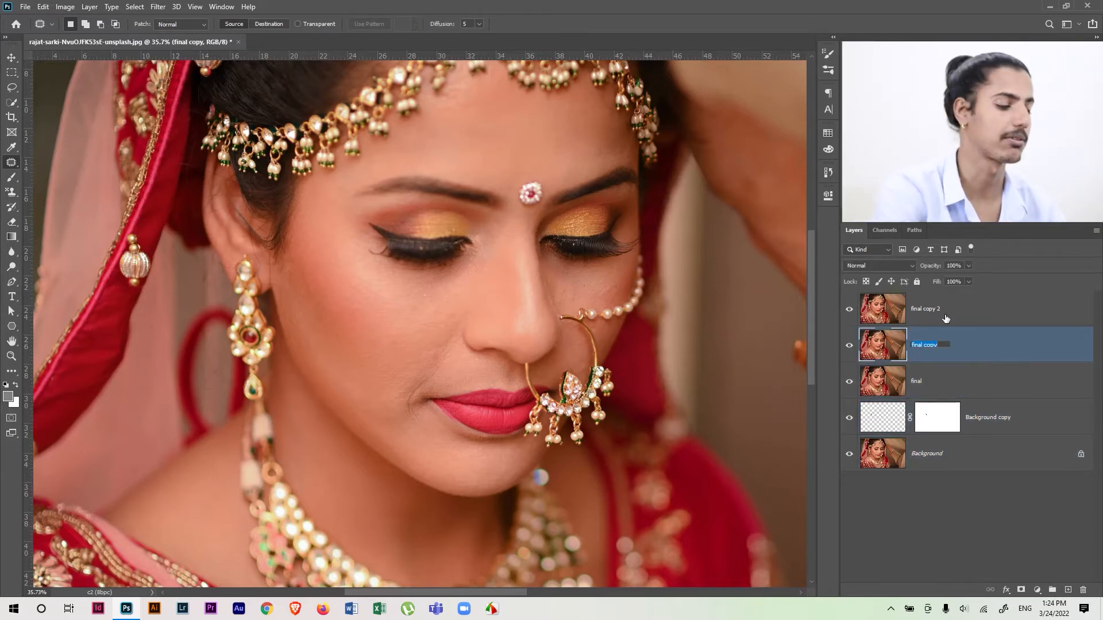
type("bluir")
key("Return")
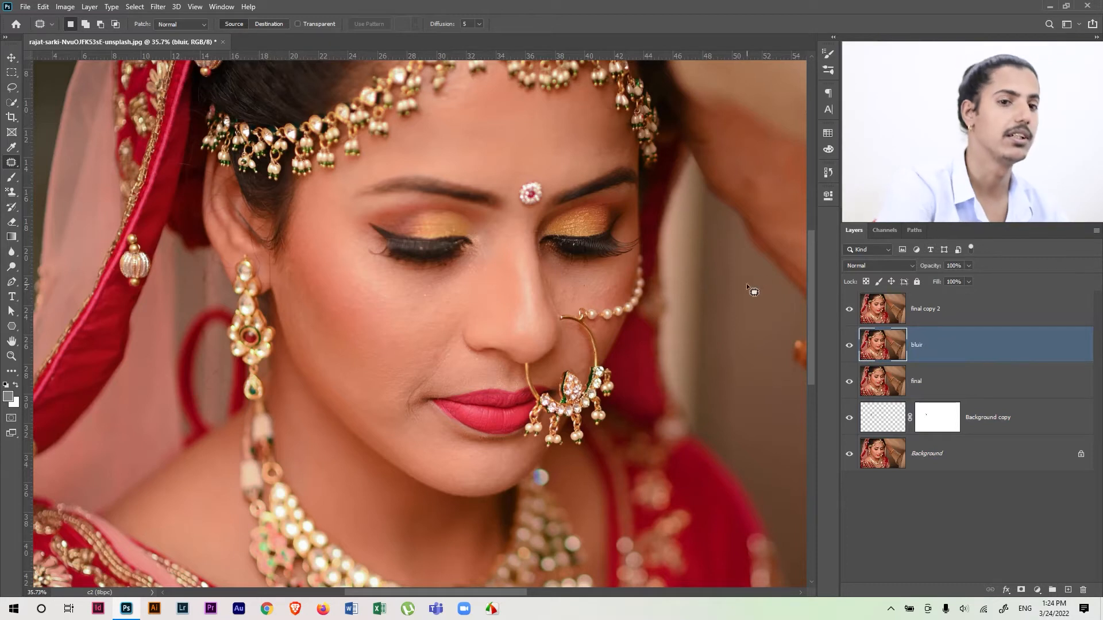
Rename the uppermost duplicate, final copy 2, as texture.
double_click(920, 309)
type("tex")
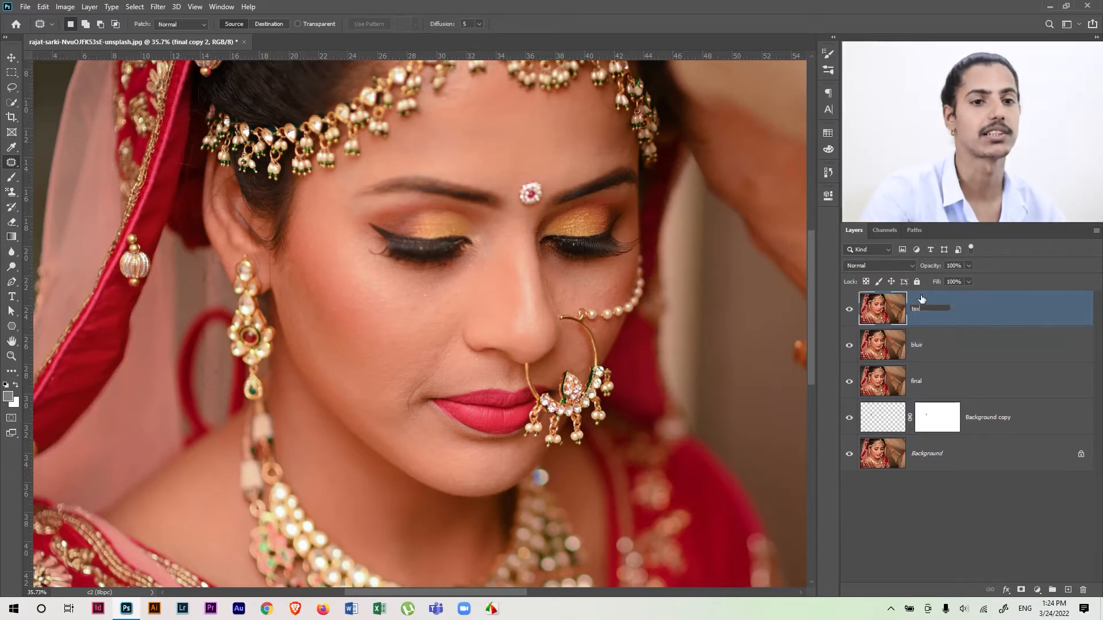
type("ture")
key("Return")
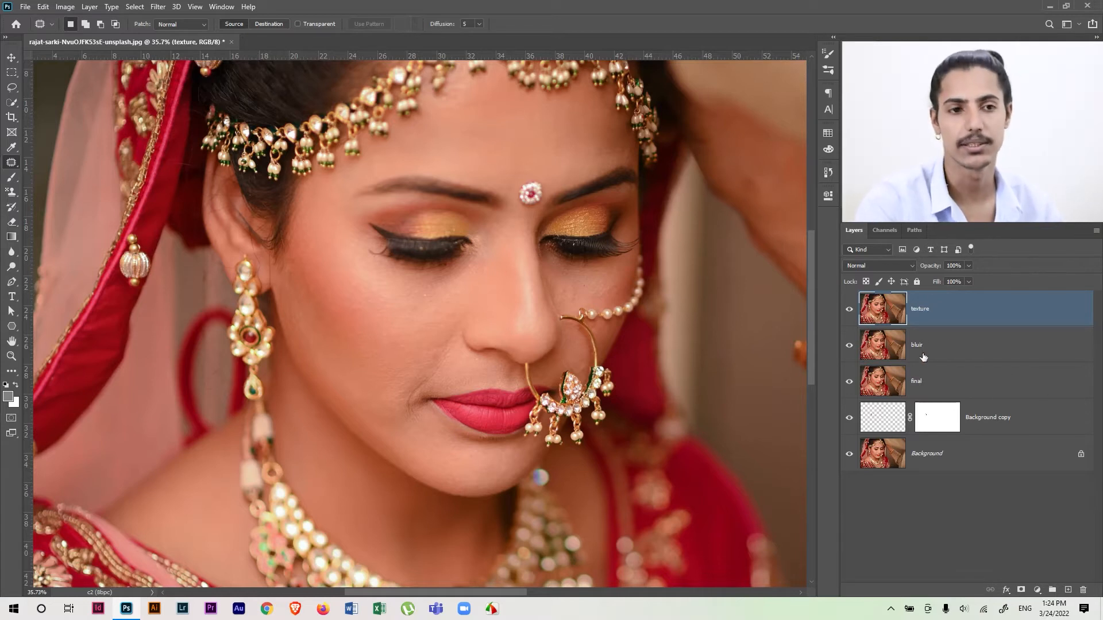
Hide the texture layer and start a Gaussian Blur on the bluir layer.
left_click(849, 309)
left_click(971, 349)
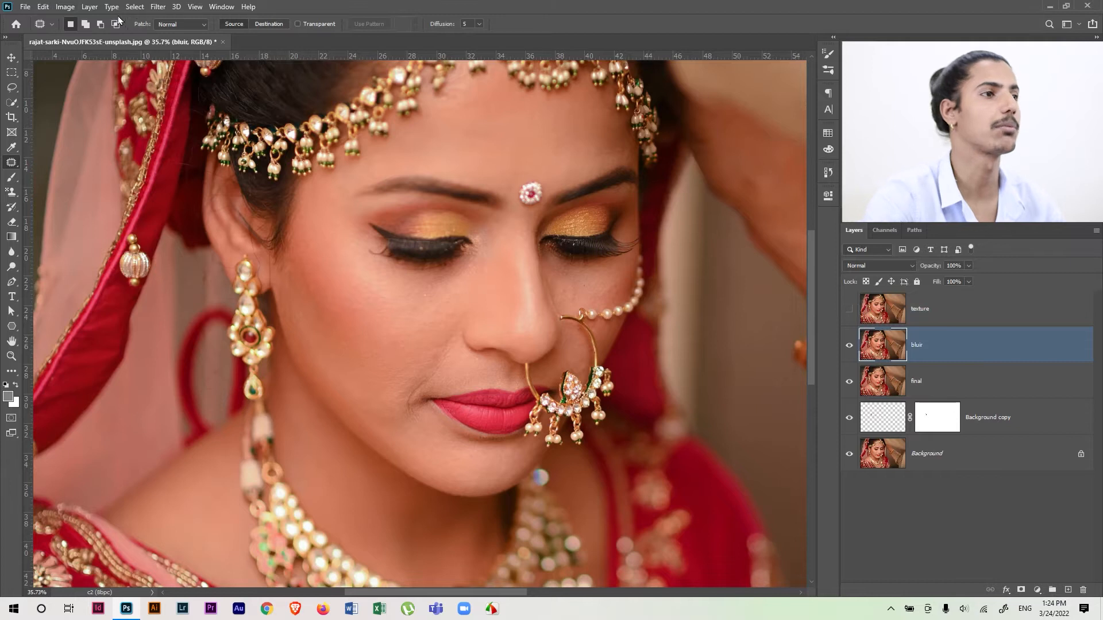
left_click(158, 7)
mouse_move(214, 139)
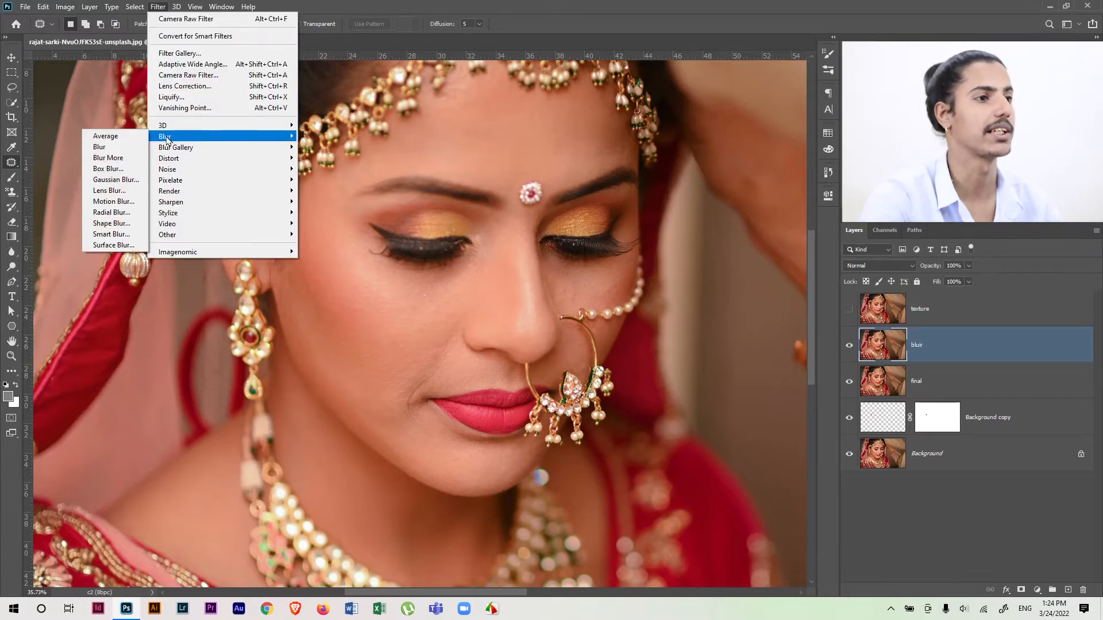
left_click(114, 181)
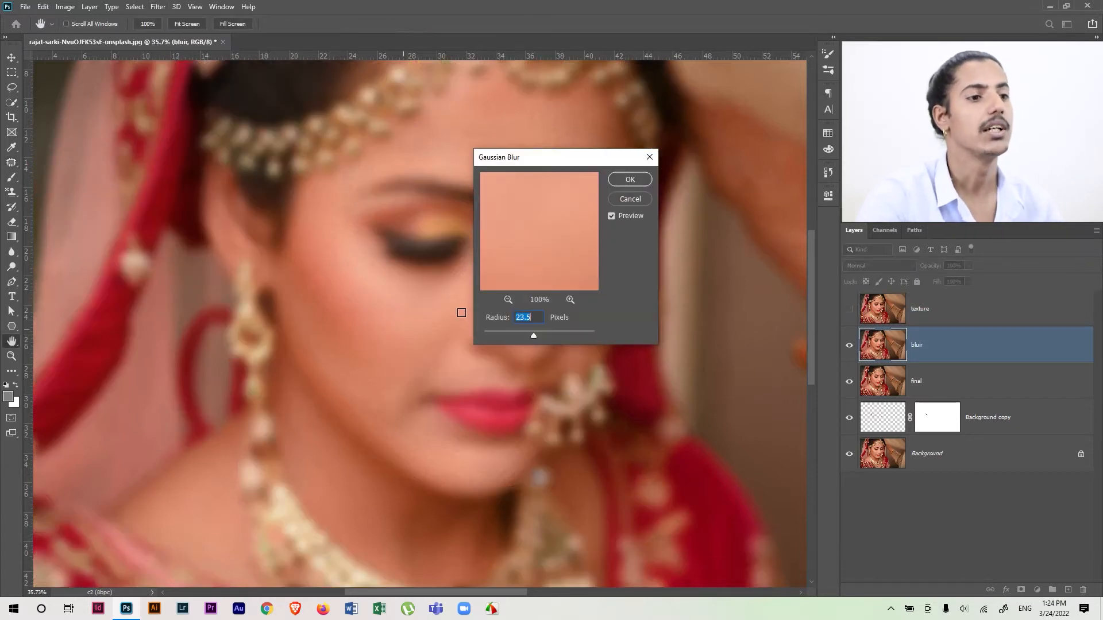
Try Gaussian Blur radii between 0.1 and 240.1 pixels on the bluir layer to compare weak and extreme blurring.
left_click_drag(533, 336, 505, 337)
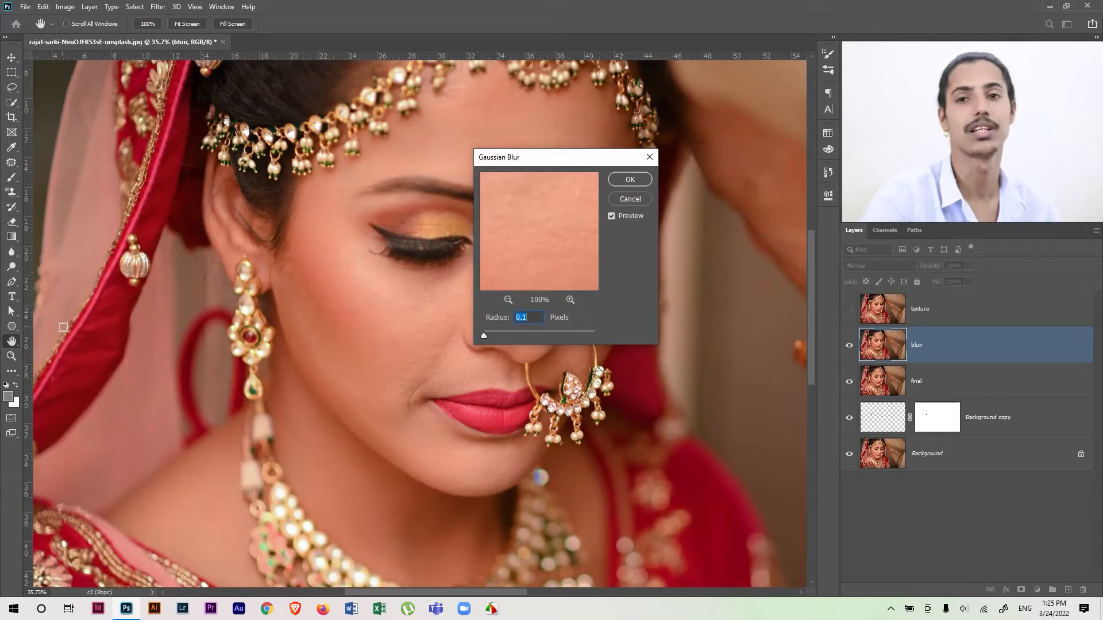
left_click_drag(485, 336, 549, 336)
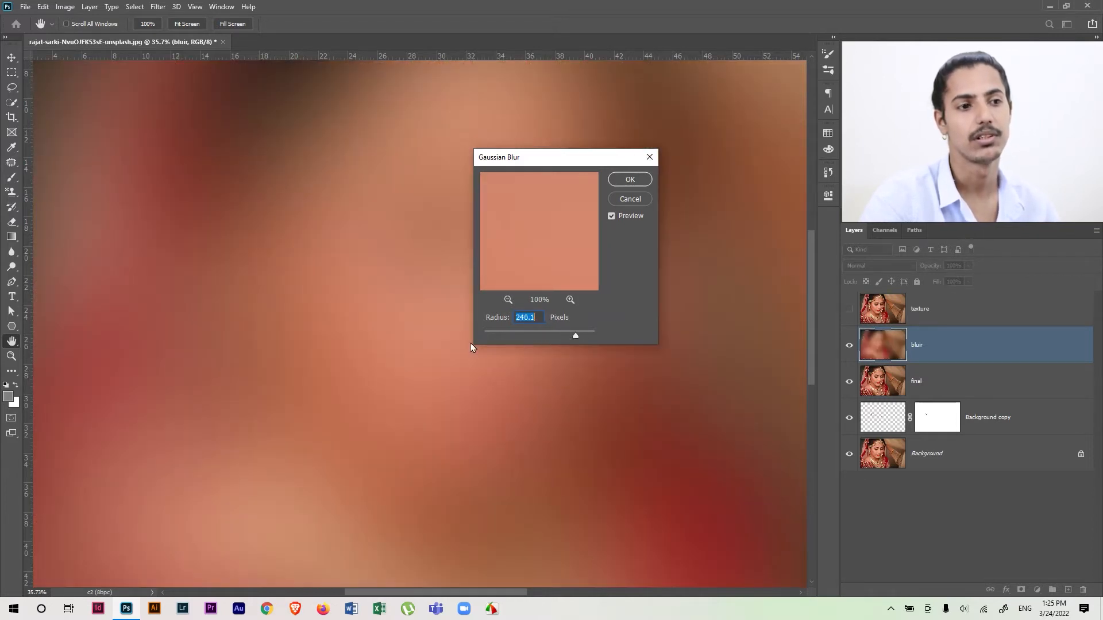
left_click(483, 335)
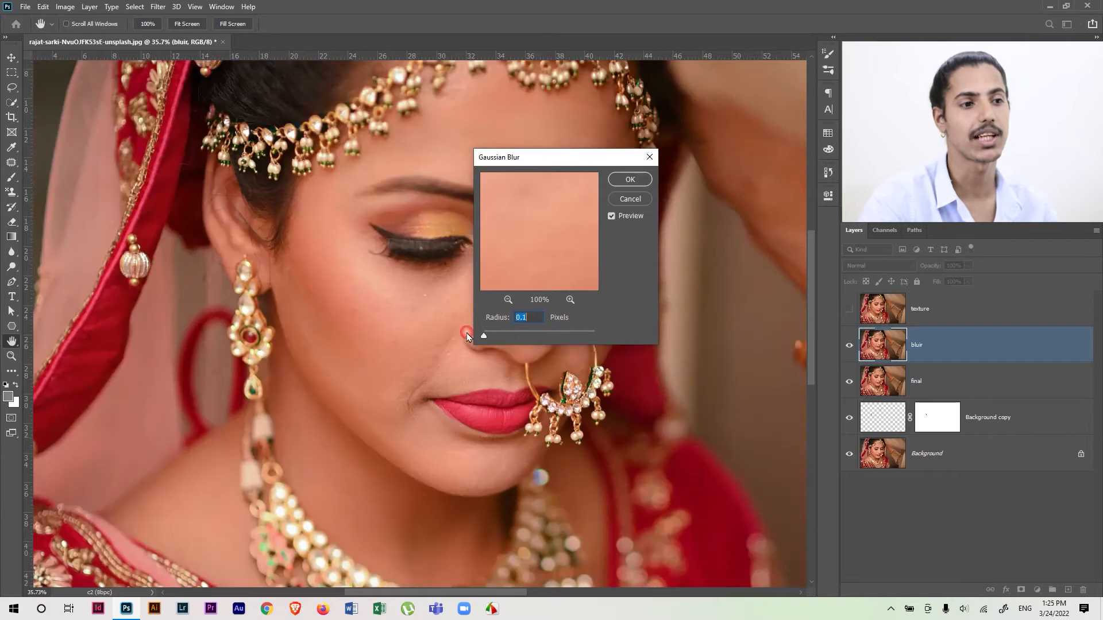
left_click_drag(494, 340, 499, 344)
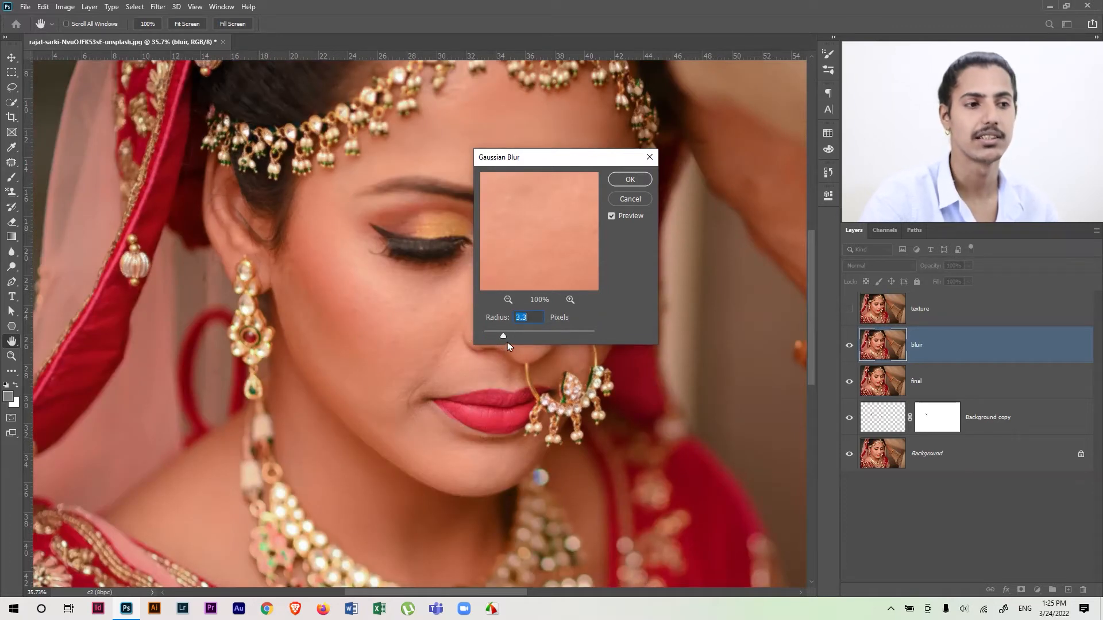
left_click_drag(507, 341, 483, 337)
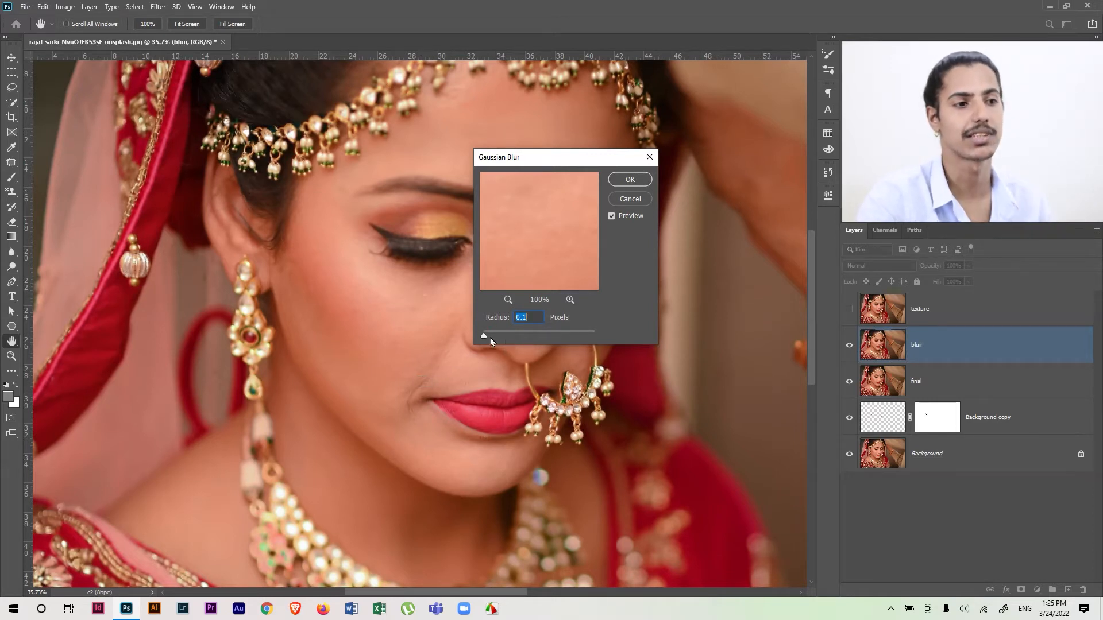
Set the Gaussian Blur radius to 4.8 pixels so fine skin texture softens, and apply it to the bluir layer.
left_click_drag(484, 338, 491, 339)
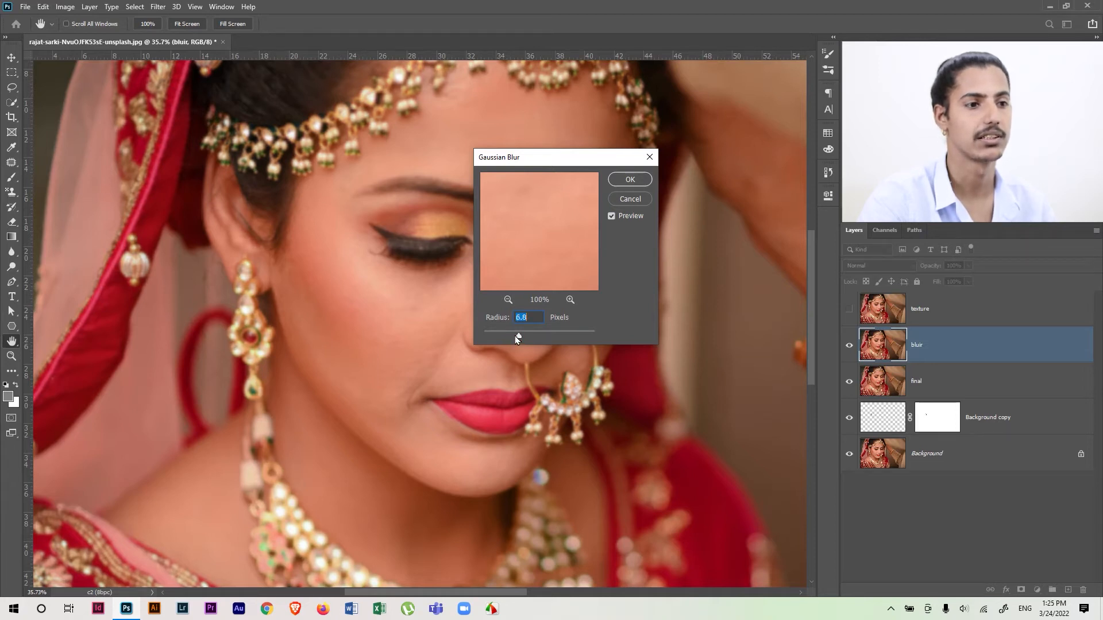
left_click_drag(515, 336, 514, 337)
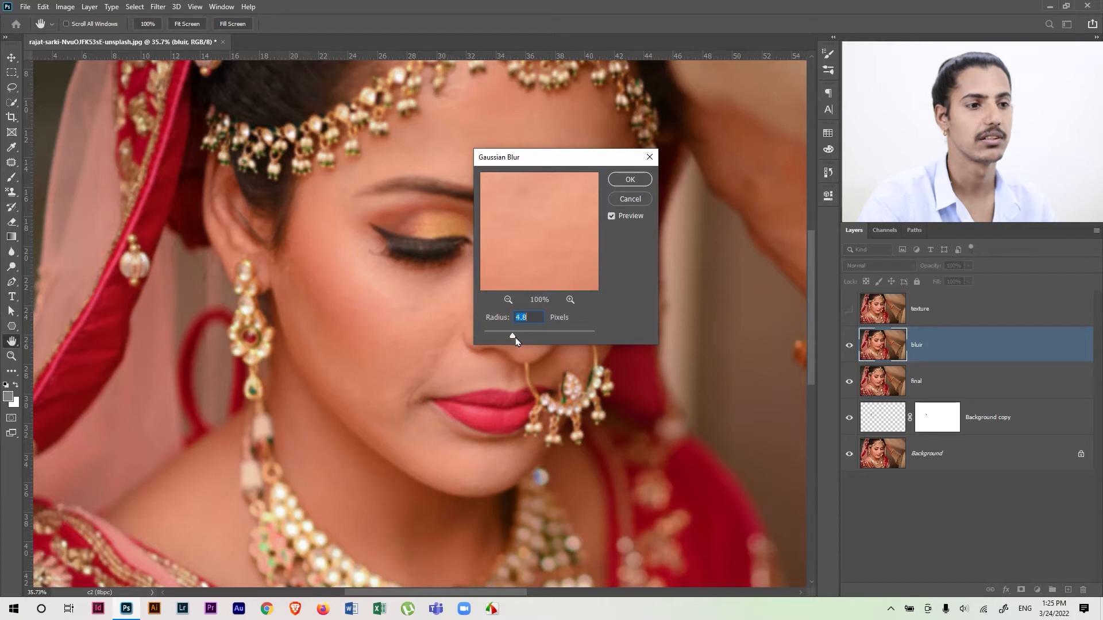
left_click(646, 183)
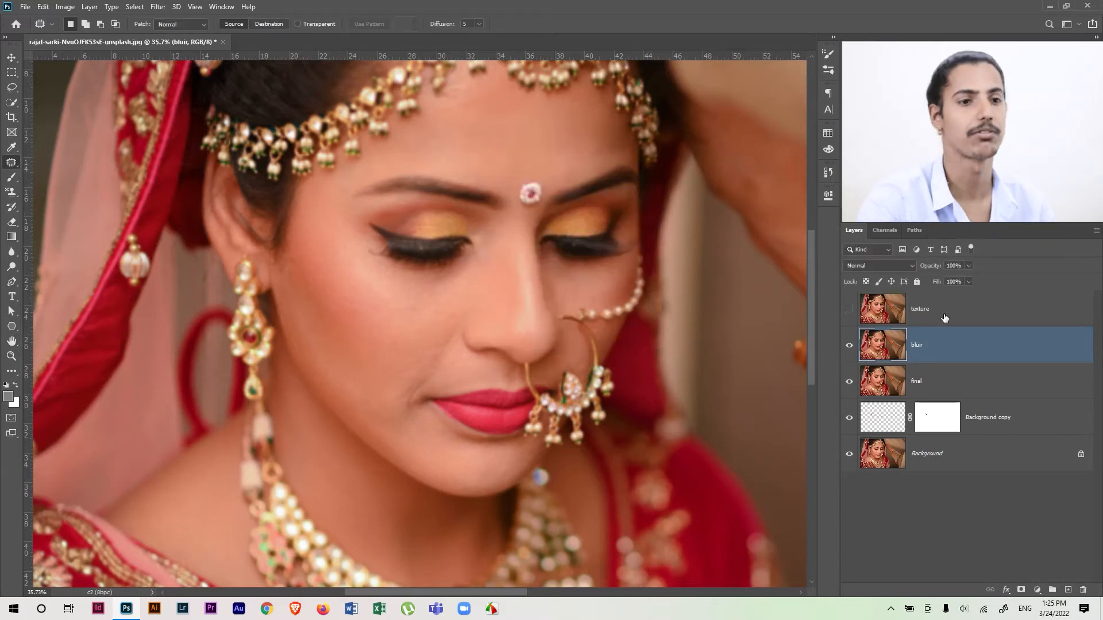
Show the texture layer and start Apply Image on it with bluir as the source layer and RGB as the channel.
left_click(849, 308)
left_click(919, 314)
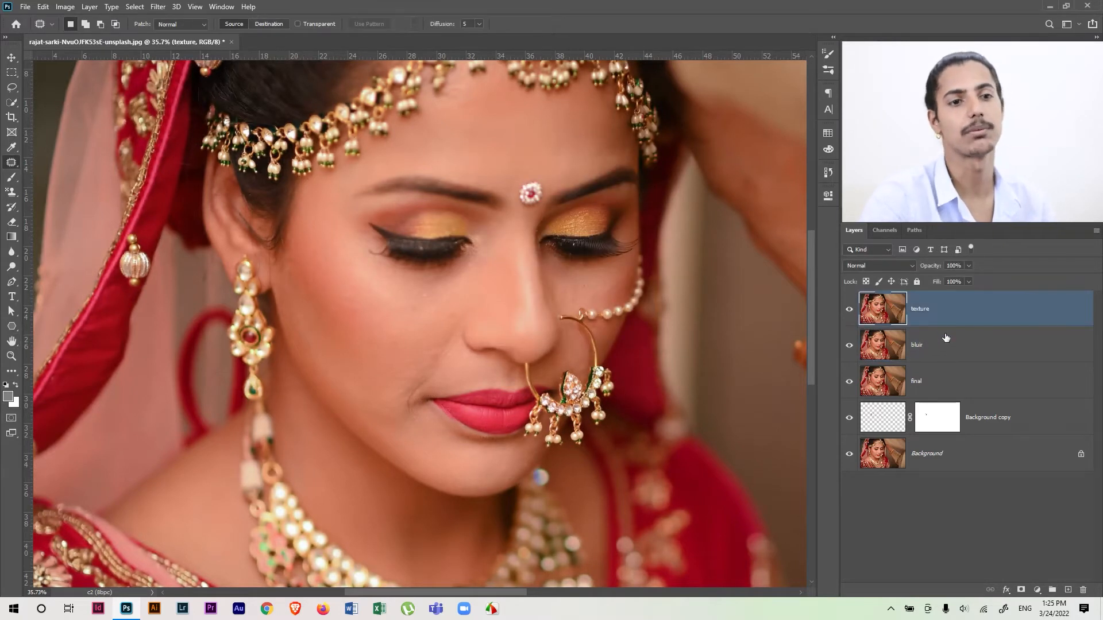
left_click(65, 7)
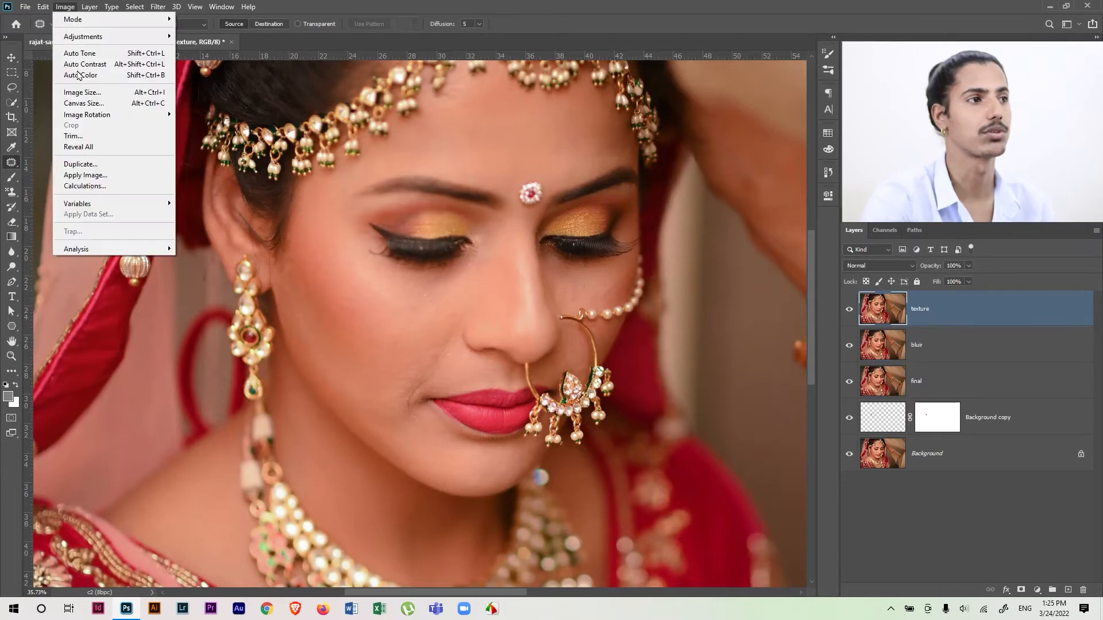
left_click(119, 178)
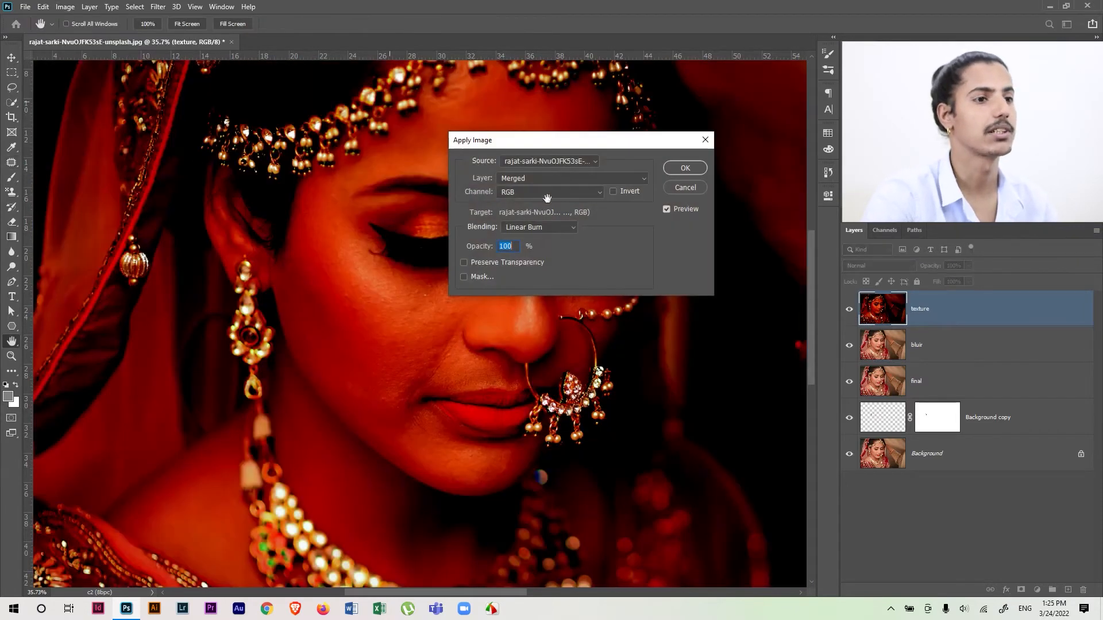
left_click(534, 180)
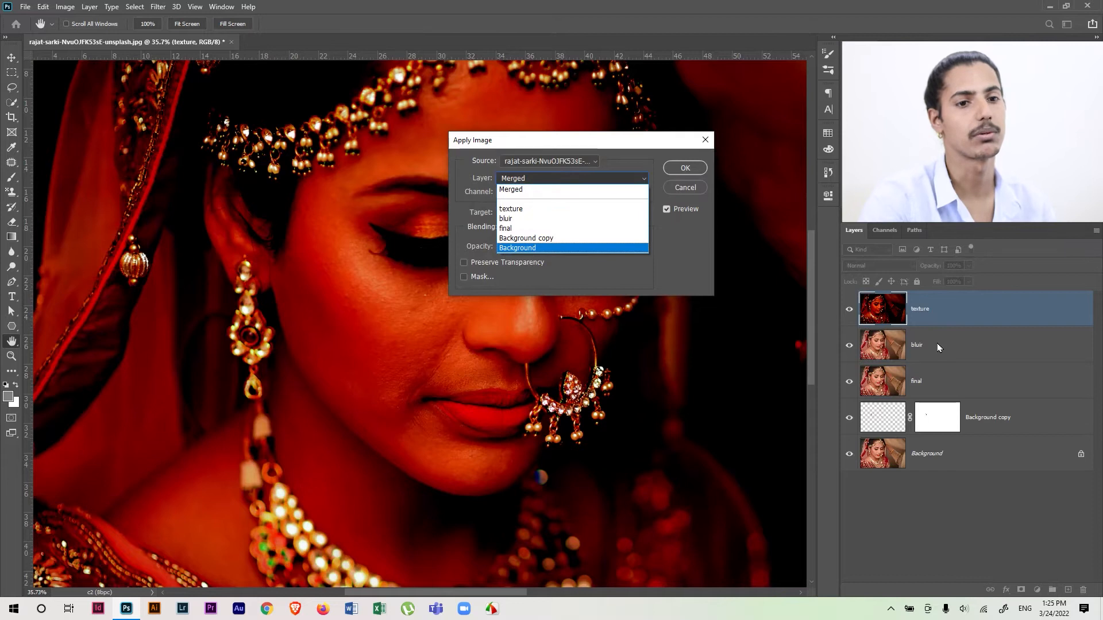
left_click(548, 220)
left_click(547, 193)
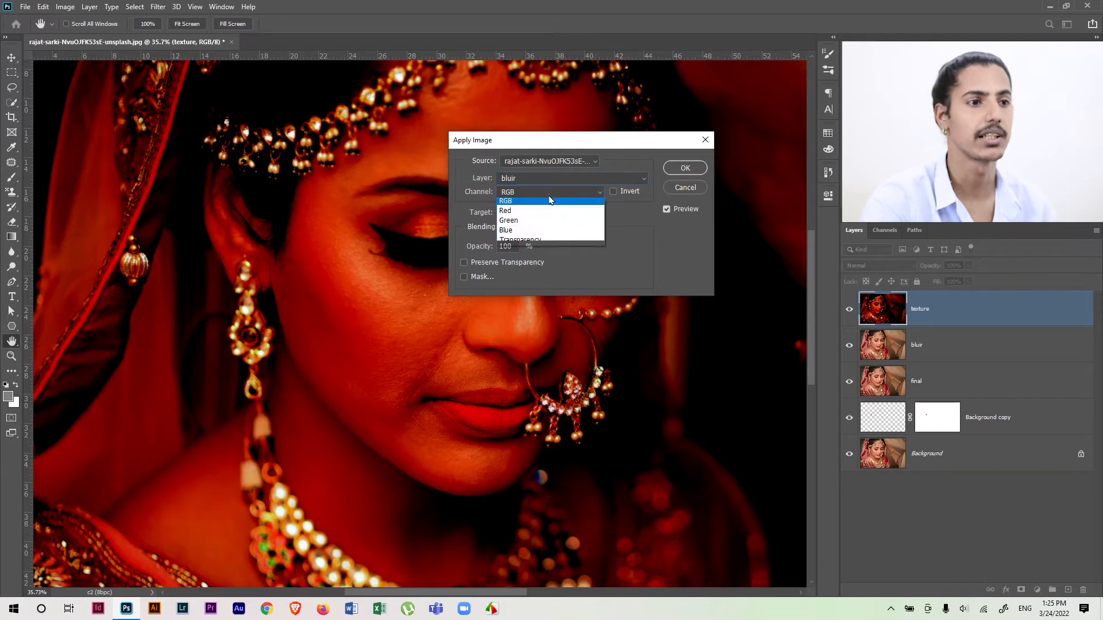
left_click(531, 205)
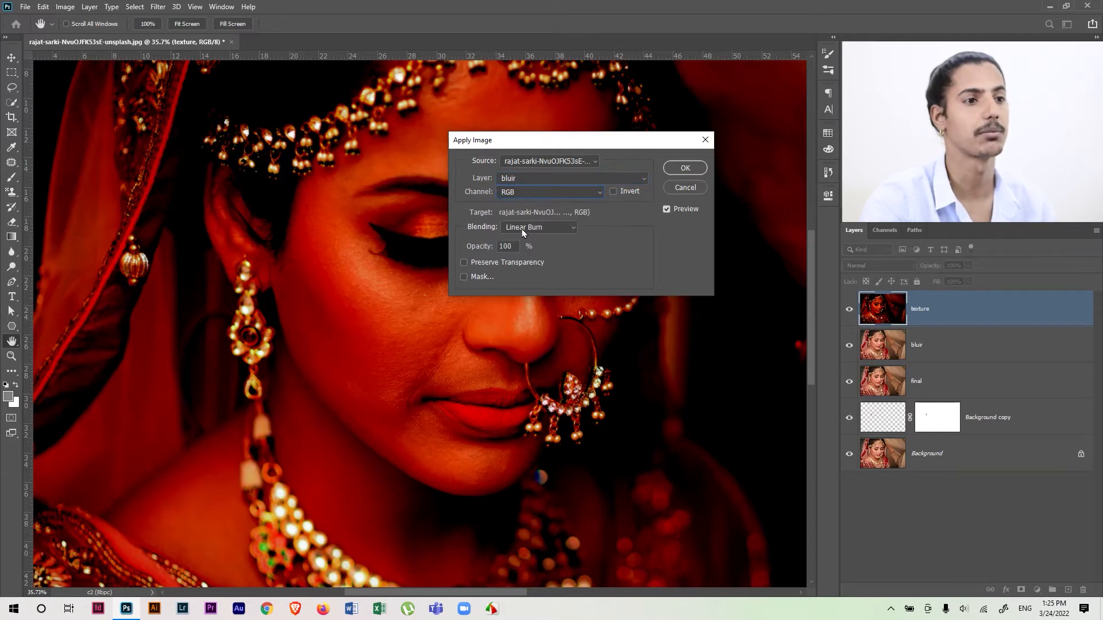
Apply the image to the texture layer with Subtract blending, scale 2 and offset 128.
left_click(522, 228)
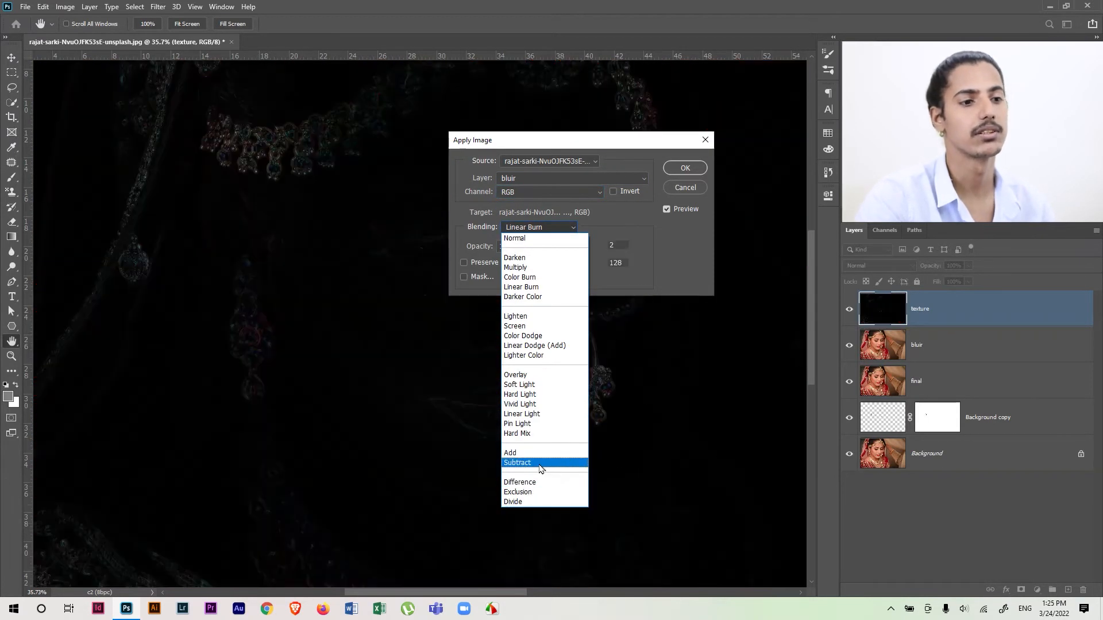
left_click(540, 464)
double_click(613, 245)
double_click(625, 264)
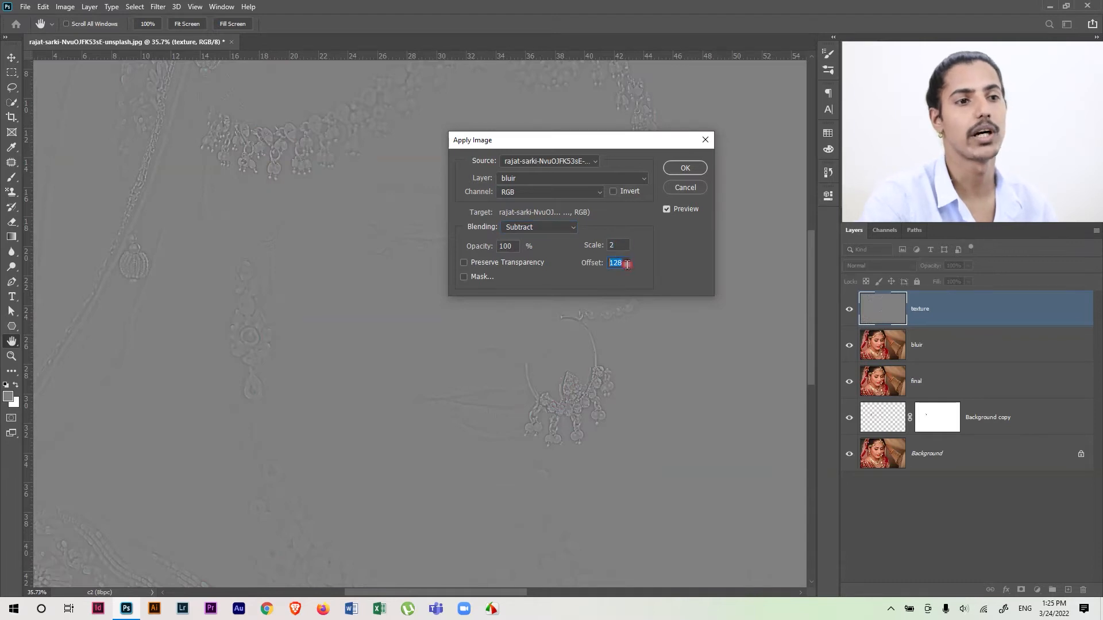
double_click(625, 244)
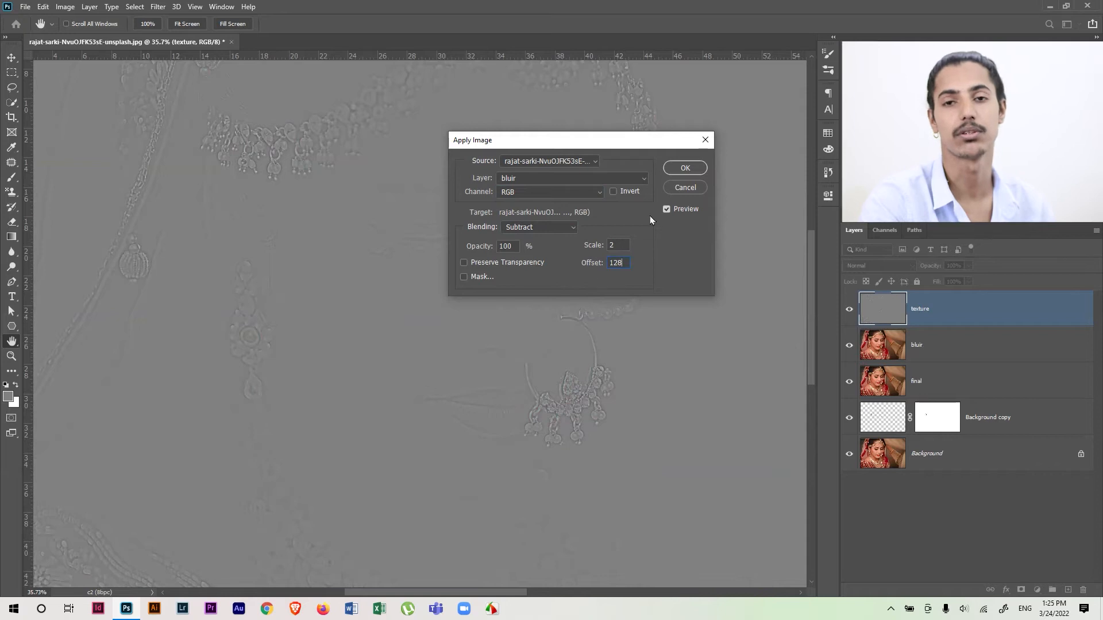
left_click(695, 172)
Examine the red, green and blue values of the gray foreground color in the Color Picker.
left_click(8, 397)
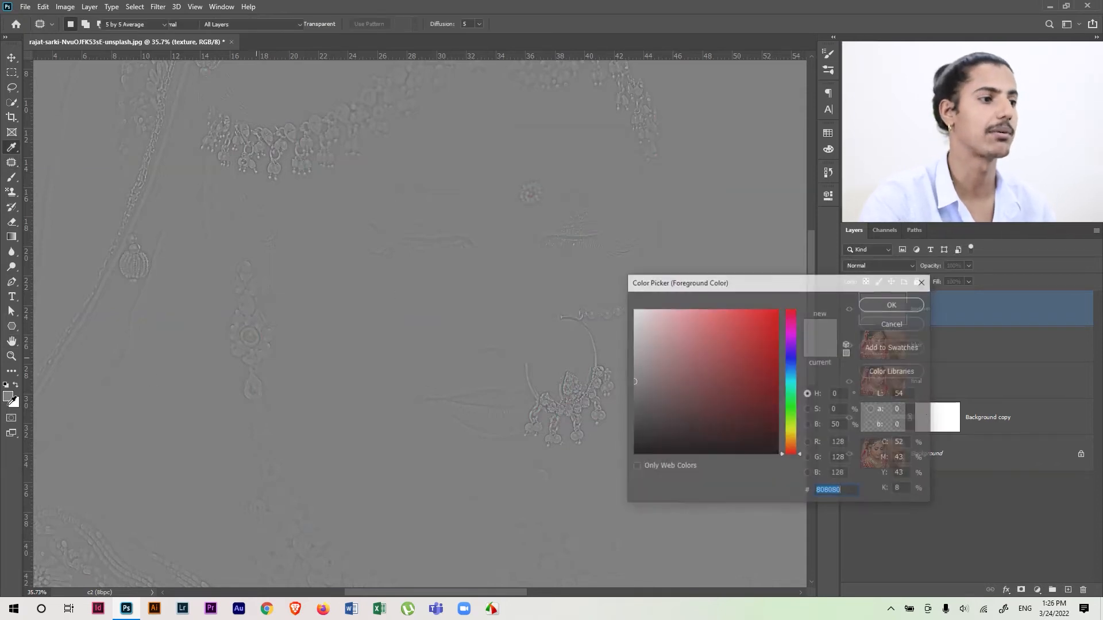
left_click(838, 442)
left_click(839, 458)
left_click(843, 472)
left_click(842, 443)
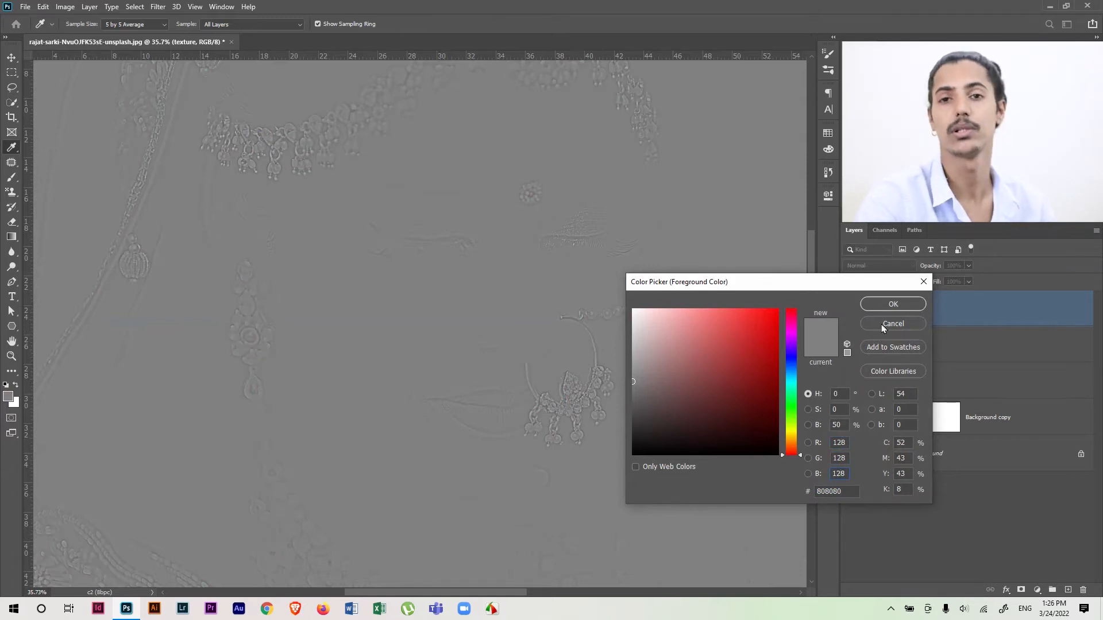
left_click(901, 309)
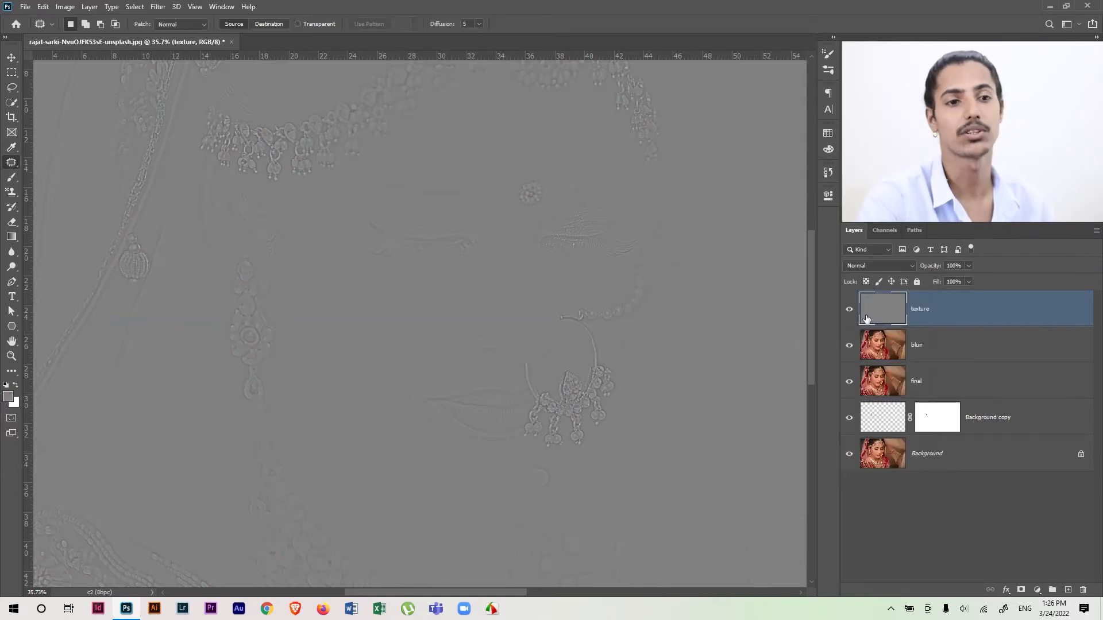
Set the texture layer's blend mode to Linear Light.
left_click(882, 266)
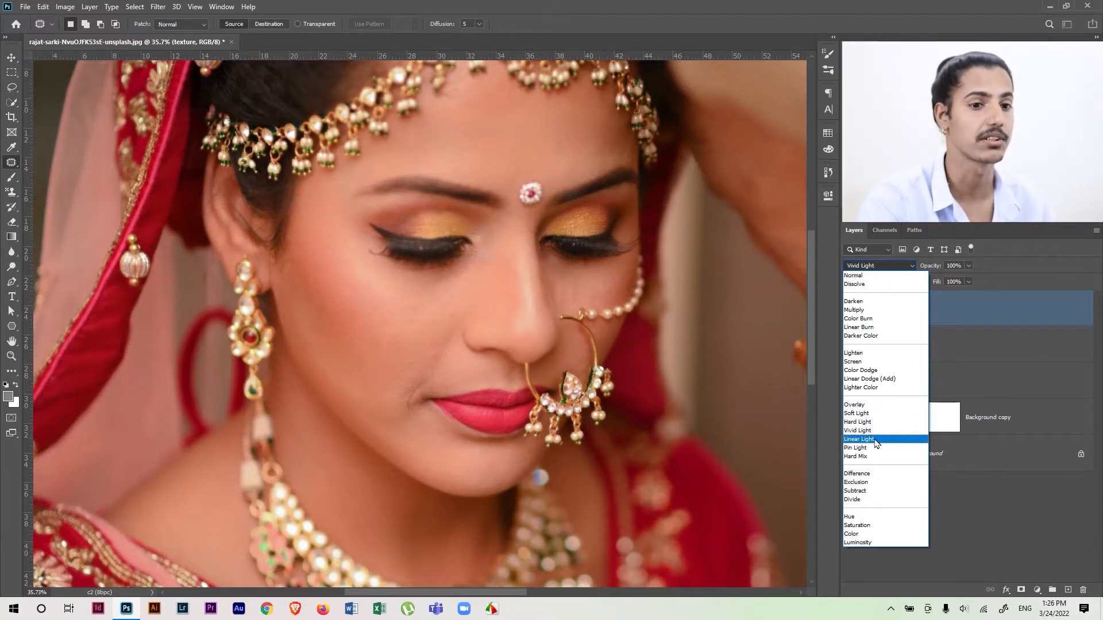
left_click(877, 440)
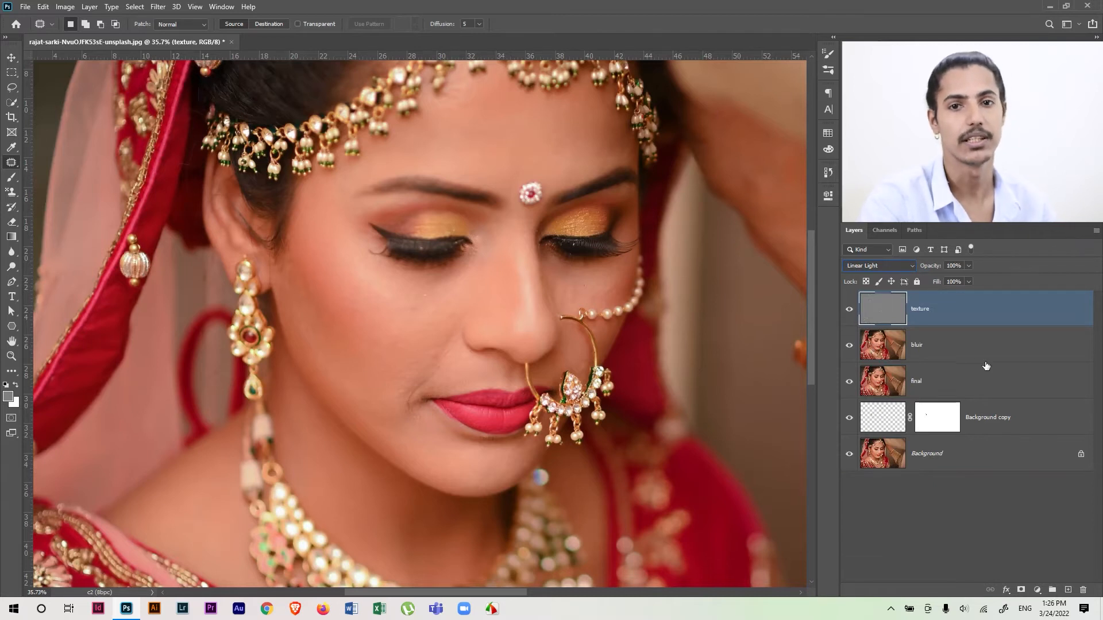
Group the texture and bluir layers, compare the image with the group hidden, and select the bluir layer inside the group.
left_click(971, 348, "shift")
key("ctrl+g")
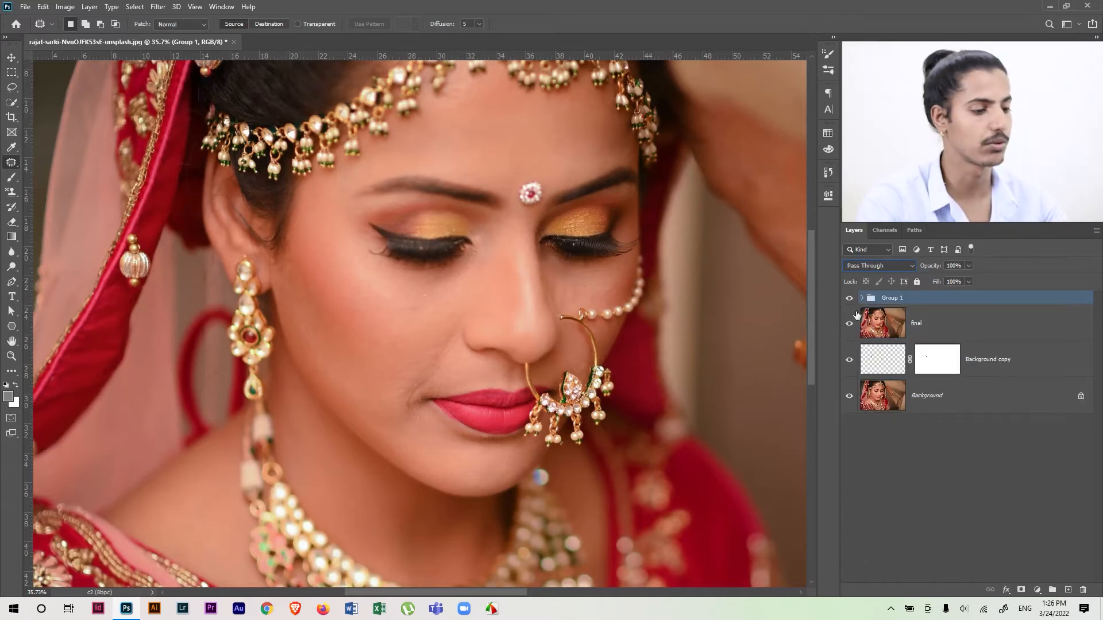
left_click(848, 323)
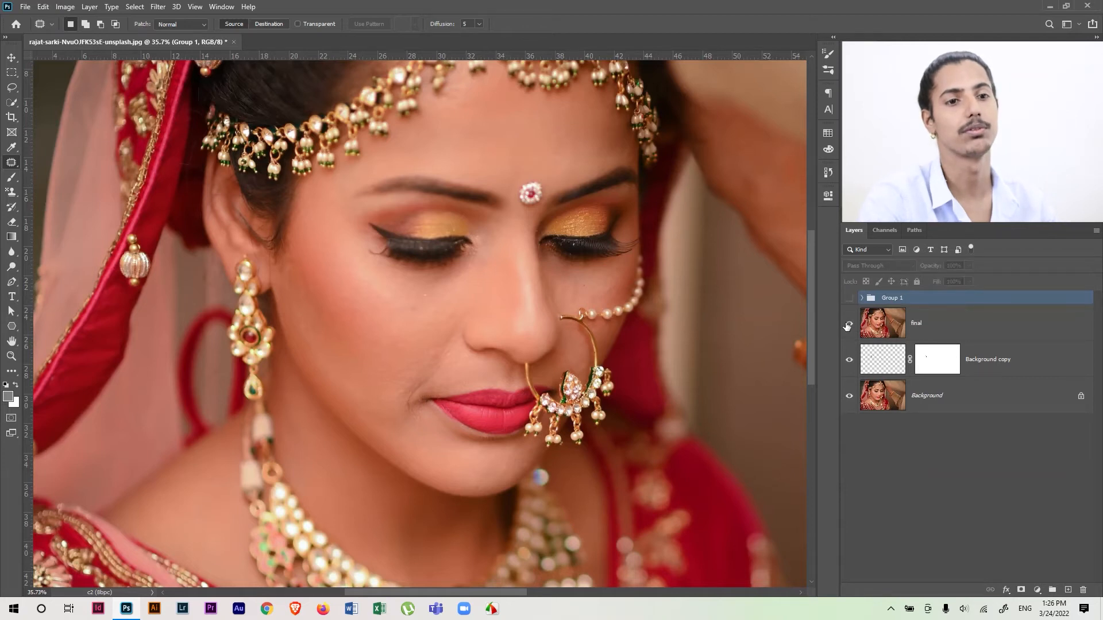
left_click(862, 298)
left_click(985, 368)
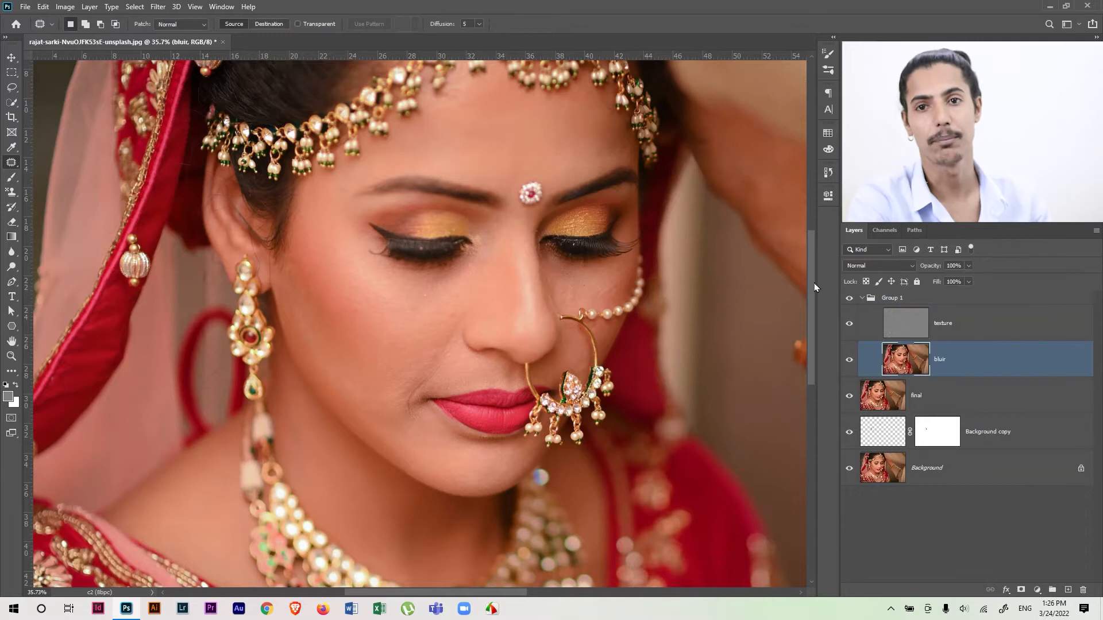
Lasso the cheek area below the eye with a 3 px feather and check its edge in Quick Mask.
left_click(12, 87)
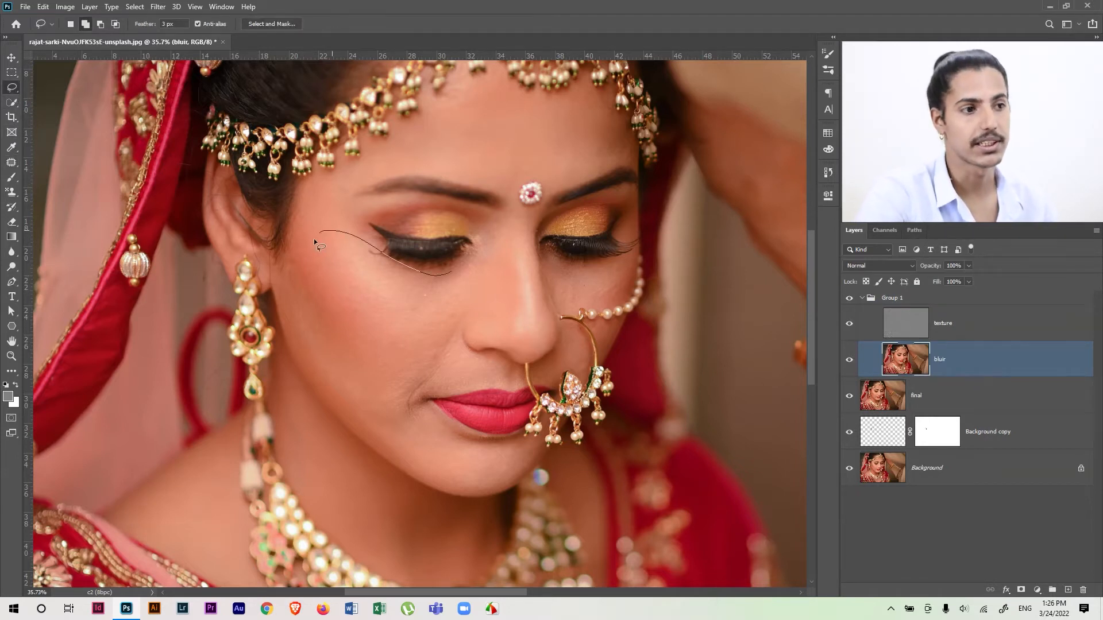
mouse_move(400, 372)
left_mouse_down()
mouse_move(458, 303)
mouse_move(441, 294)
left_mouse_up()
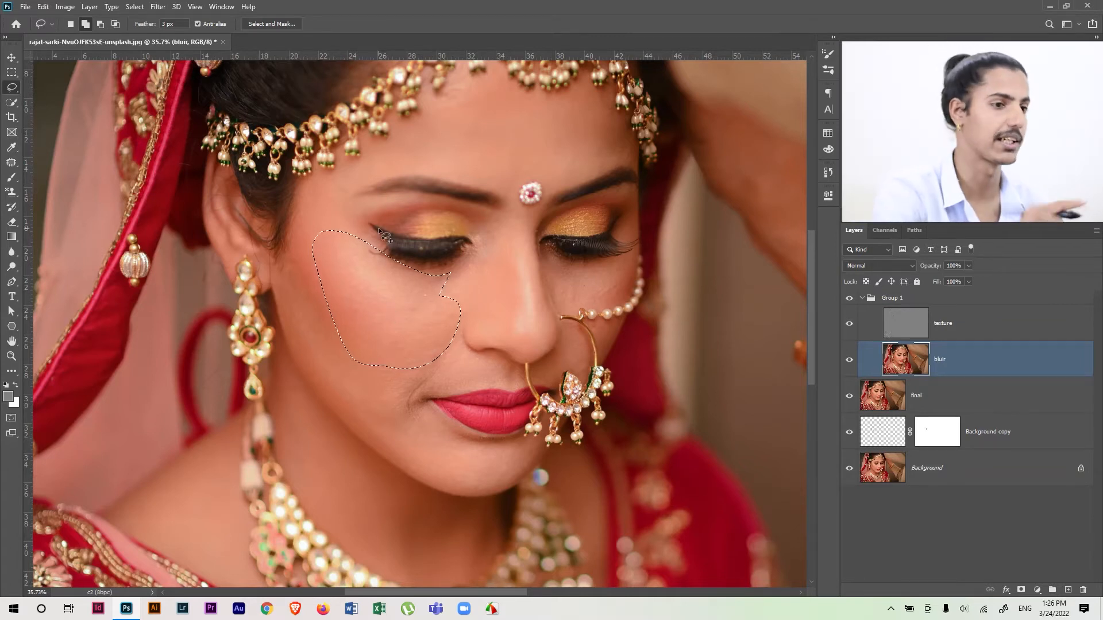
key("q")
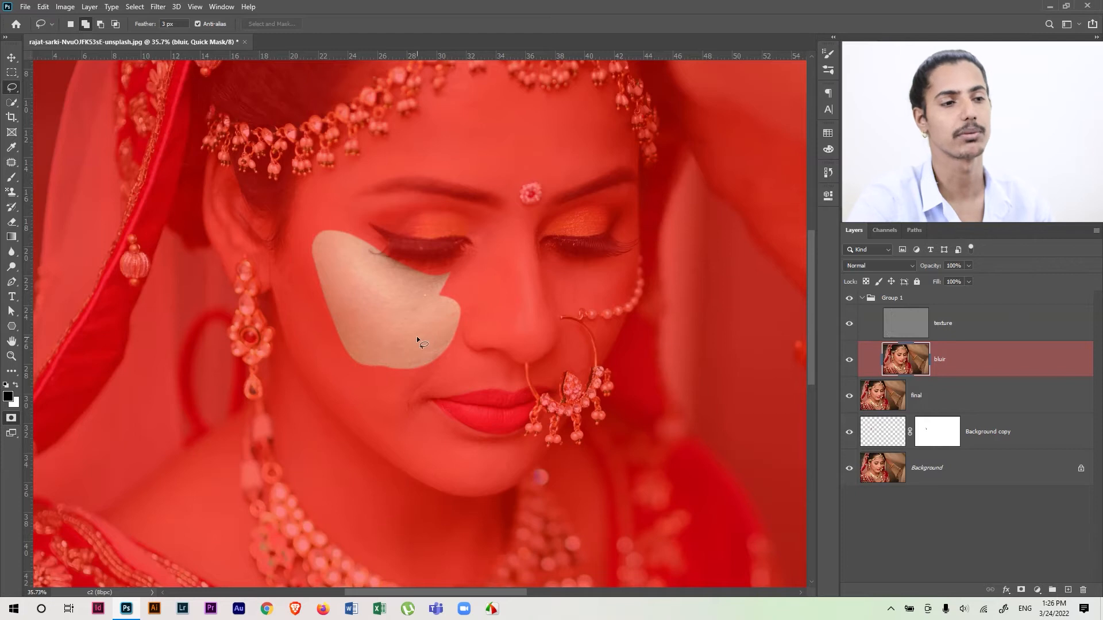
key("q")
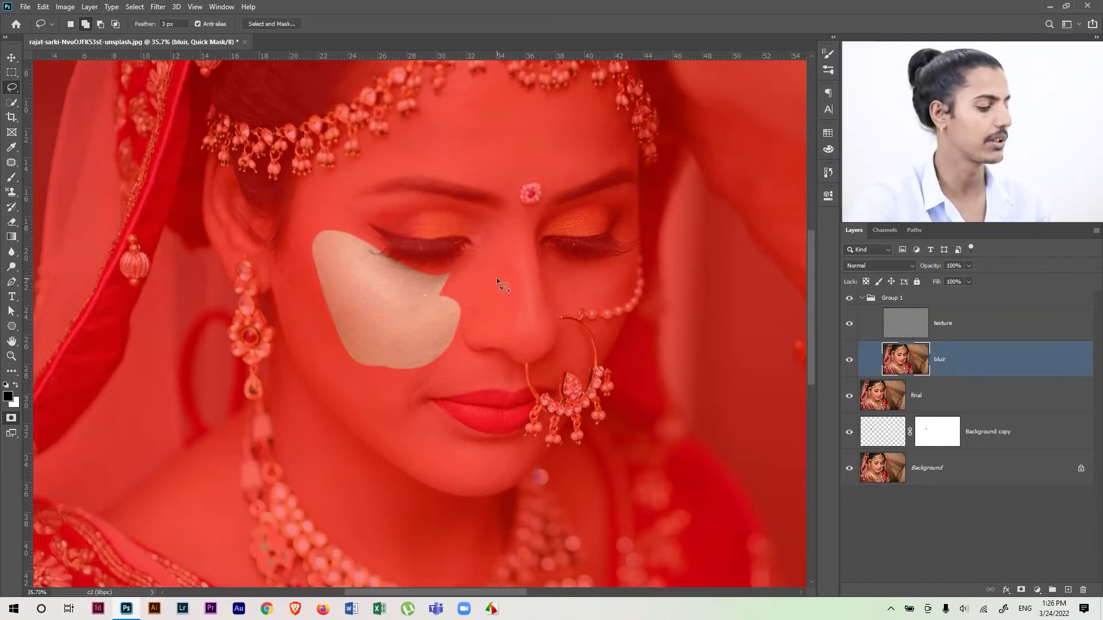
Set the lasso feather to 15 px, check a test cheek selection in Quick Mask, and deselect it.
left_click(177, 23)
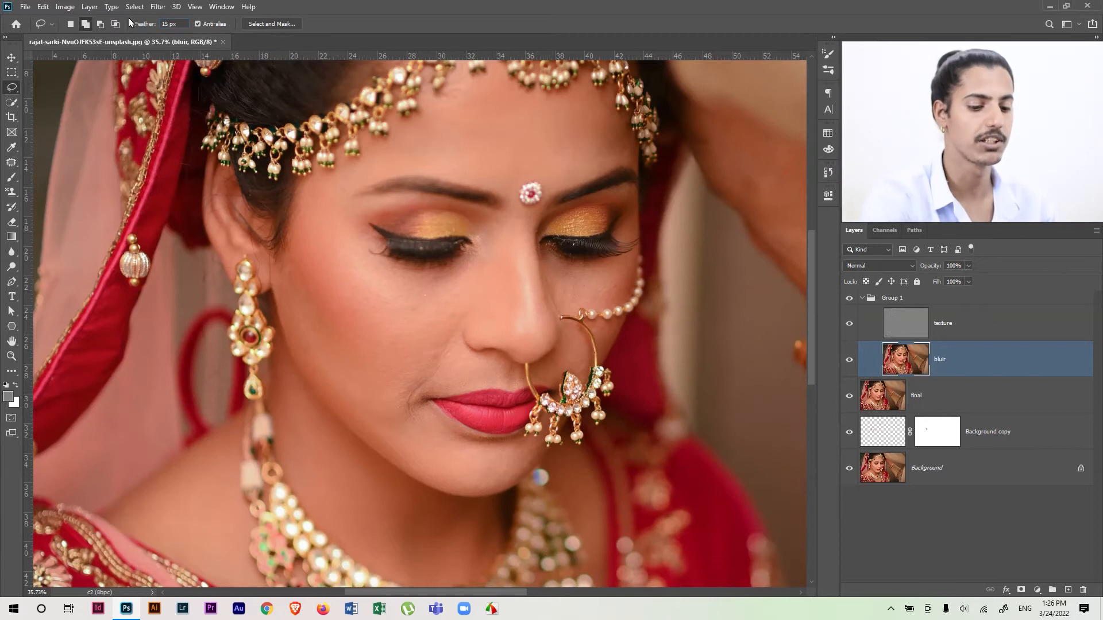
left_click_drag(363, 282, 423, 342)
key("q")
key("q")
key("ctrl+d")
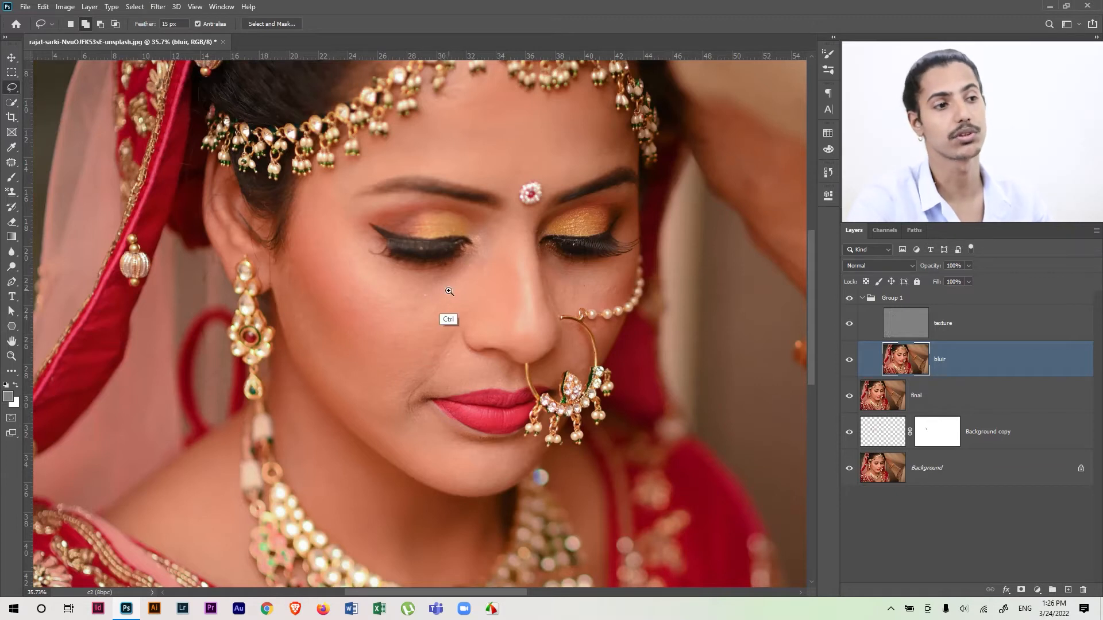
Lasso the outer cheek beside the earring, soften it on the bluir layer with a reduced-radius Gaussian Blur, and deselect.
scroll(456, 295, "up", 2)
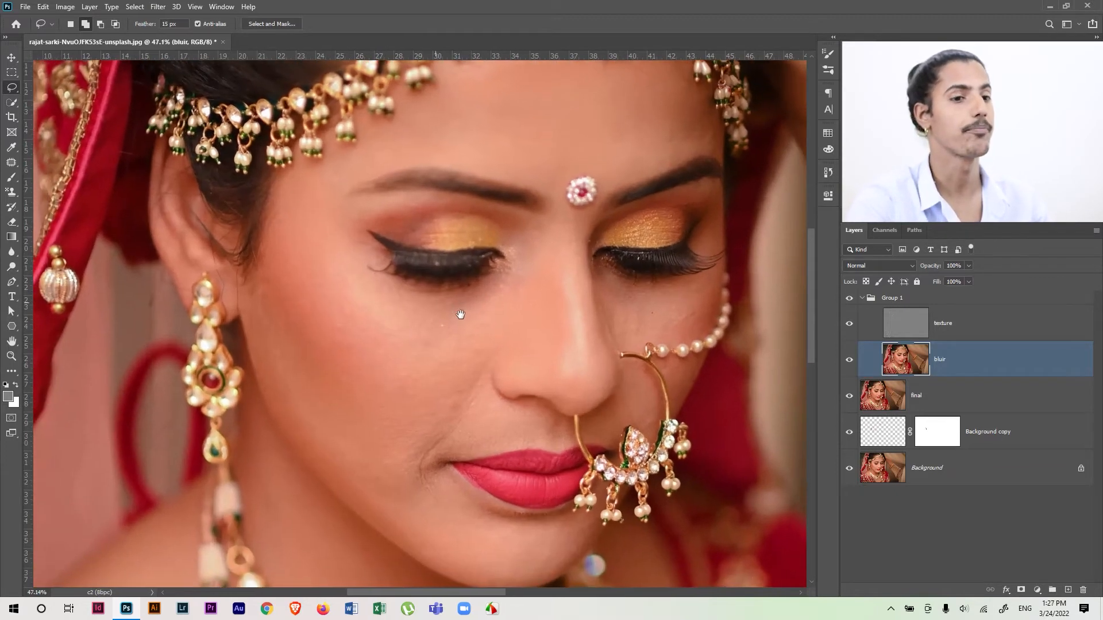
left_click_drag(460, 314, 457, 313)
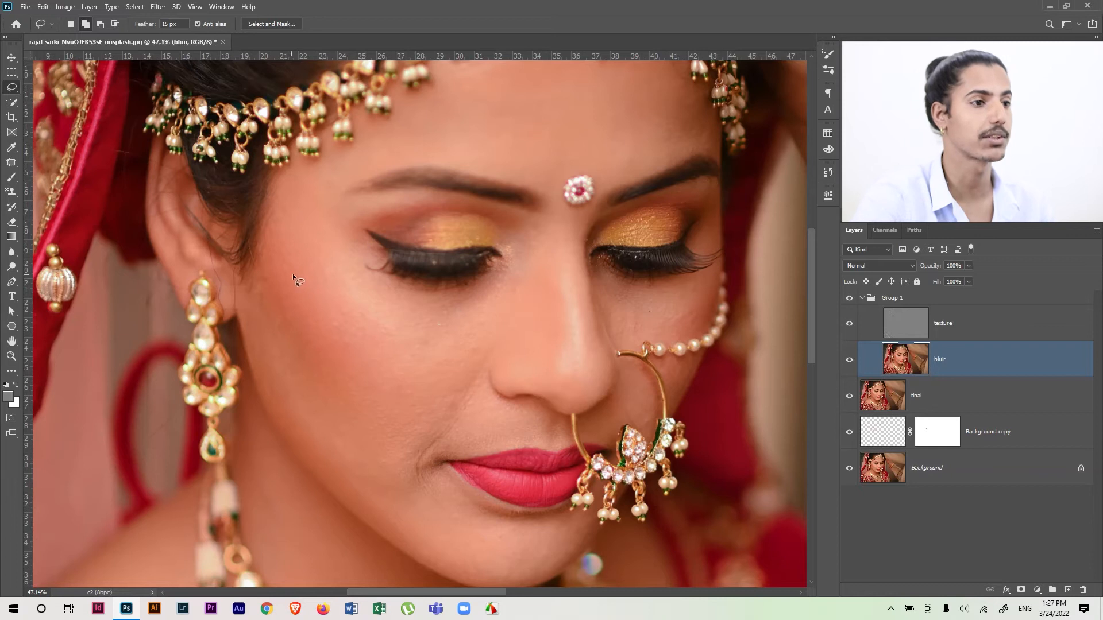
mouse_move(264, 271)
left_mouse_down()
mouse_move(259, 376)
mouse_move(282, 425)
left_mouse_up()
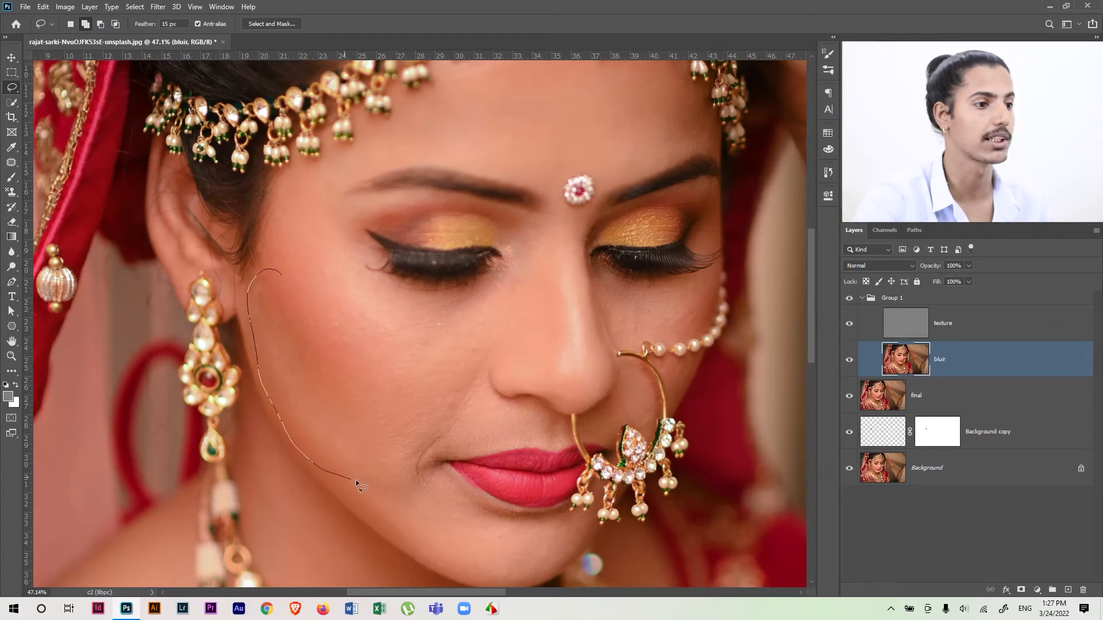
left_click_drag(320, 332, 305, 297)
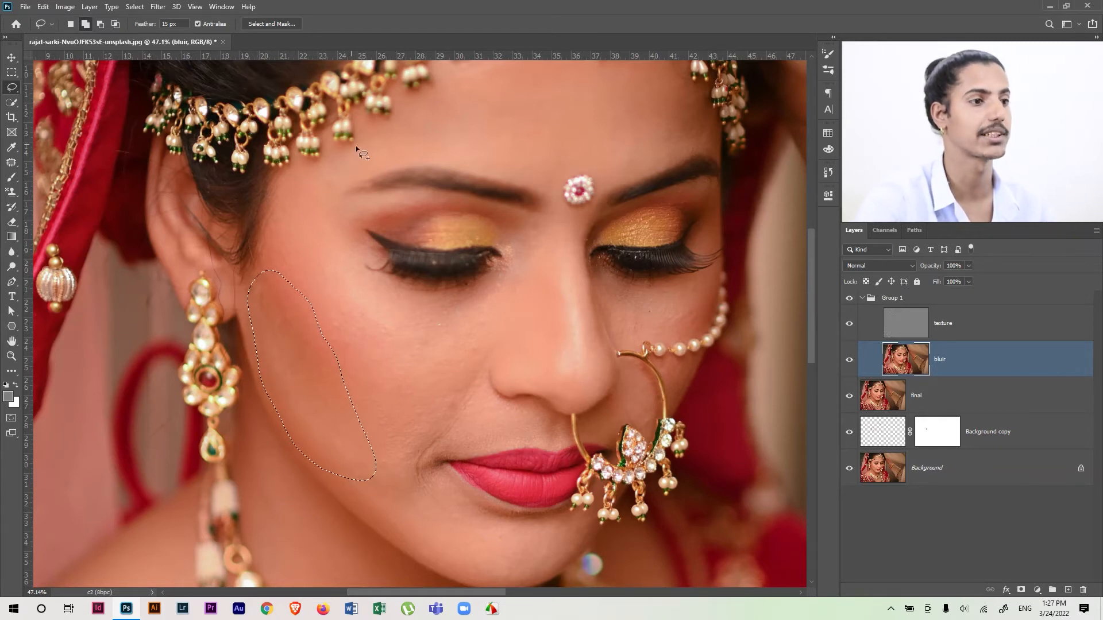
left_click(158, 6)
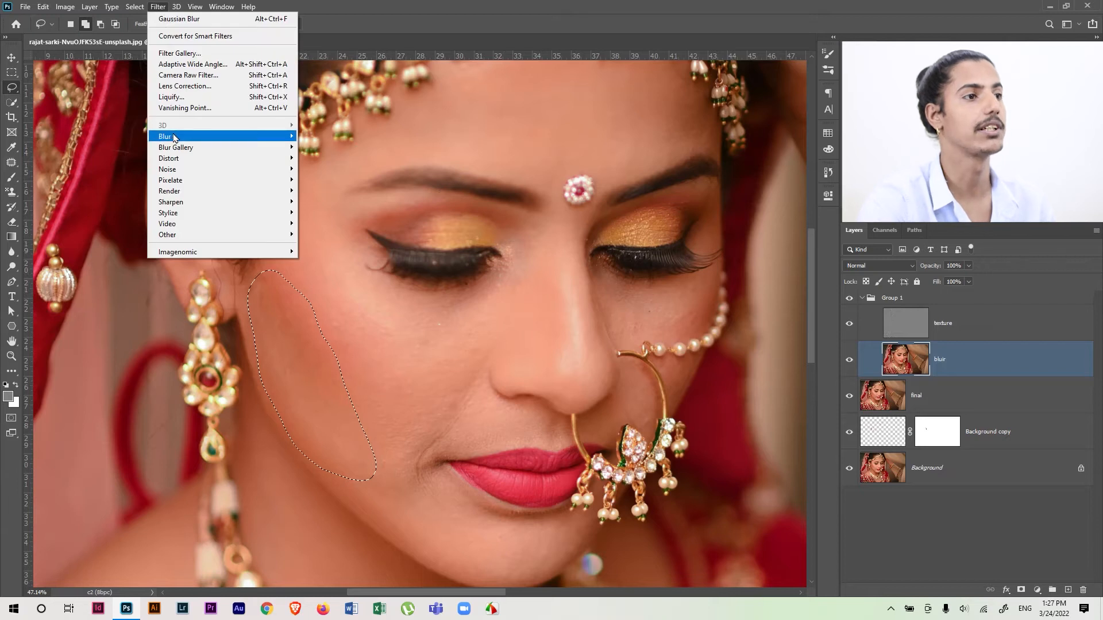
mouse_move(168, 137)
left_click(114, 180)
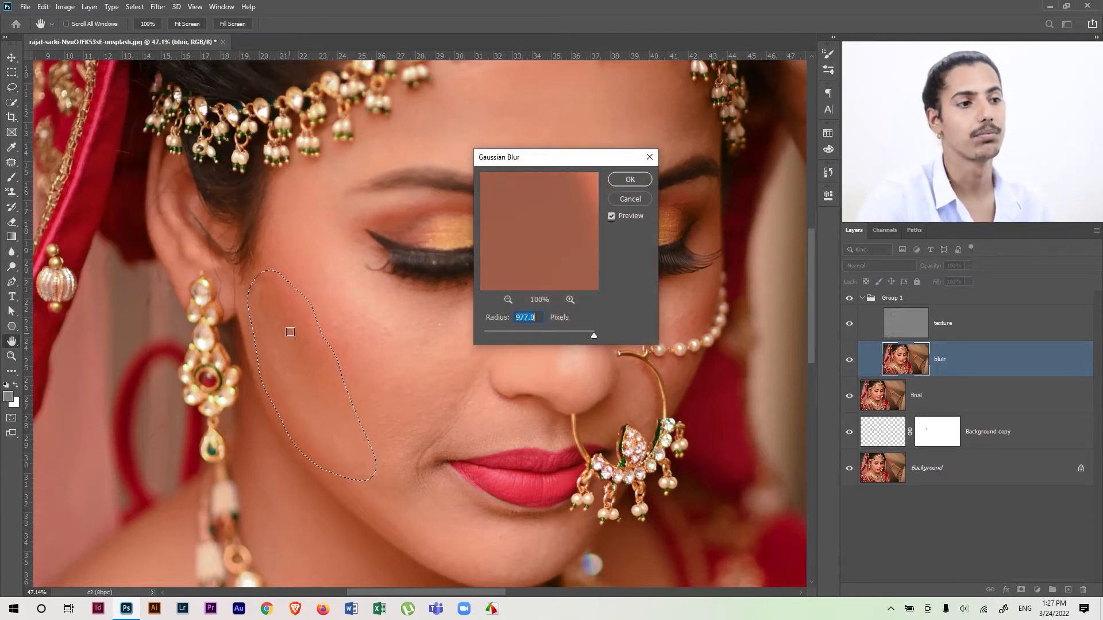
left_click_drag(567, 335, 530, 339)
left_click(630, 179)
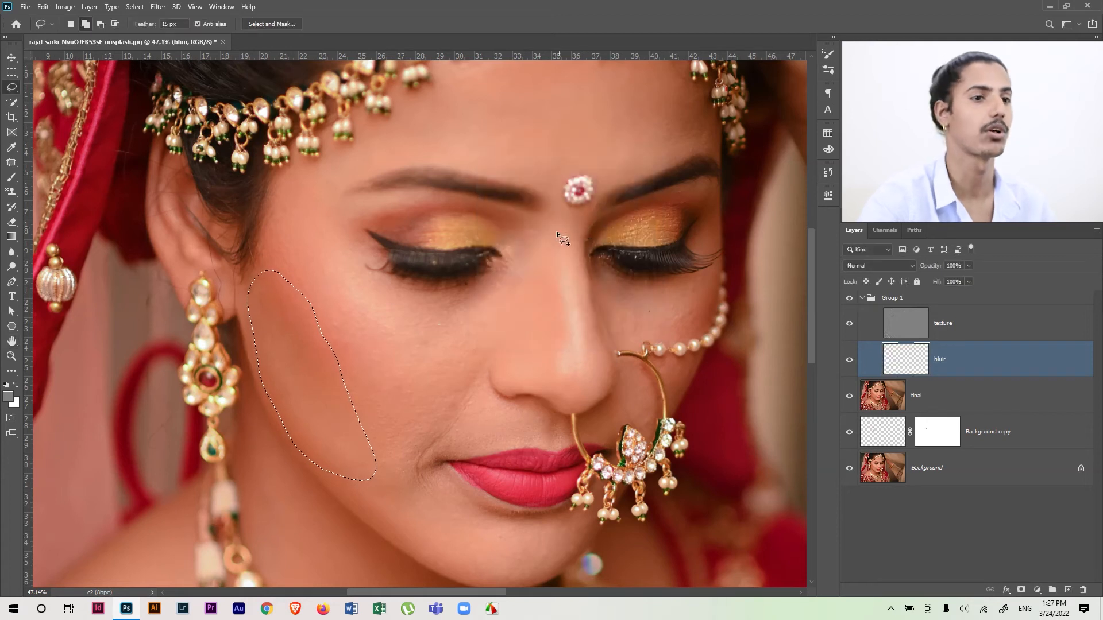
key("l")
key("ctrl+d")
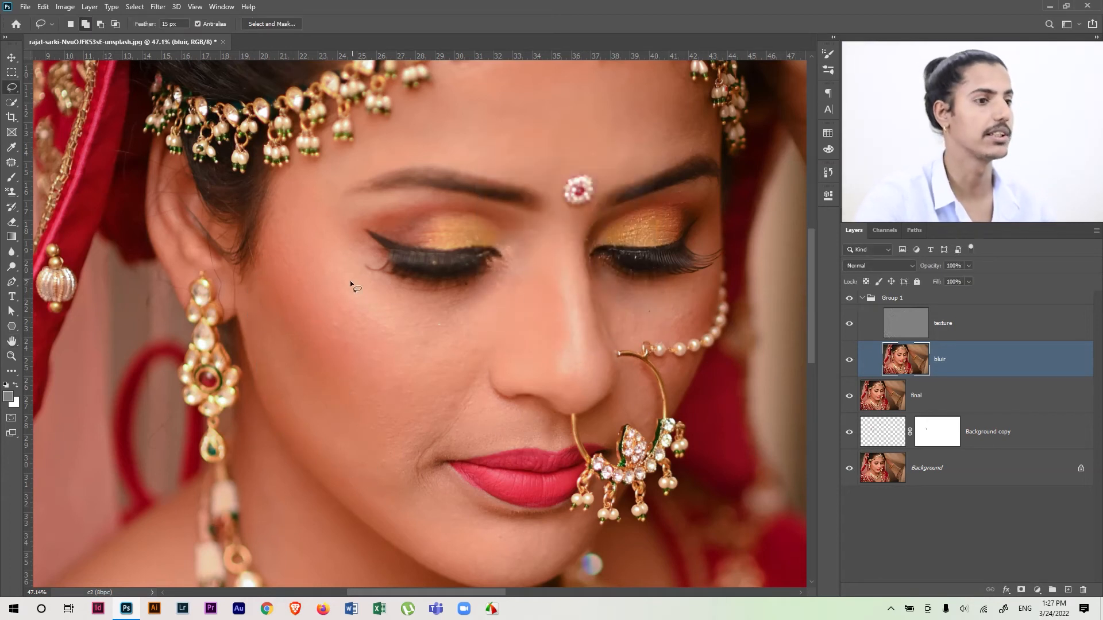
Lasso the forehead strip below the headpiece, repeat the last Gaussian Blur on it, and deselect.
mouse_move(438, 165)
left_mouse_down()
mouse_move(406, 224)
mouse_move(464, 174)
mouse_move(430, 236)
left_mouse_up()
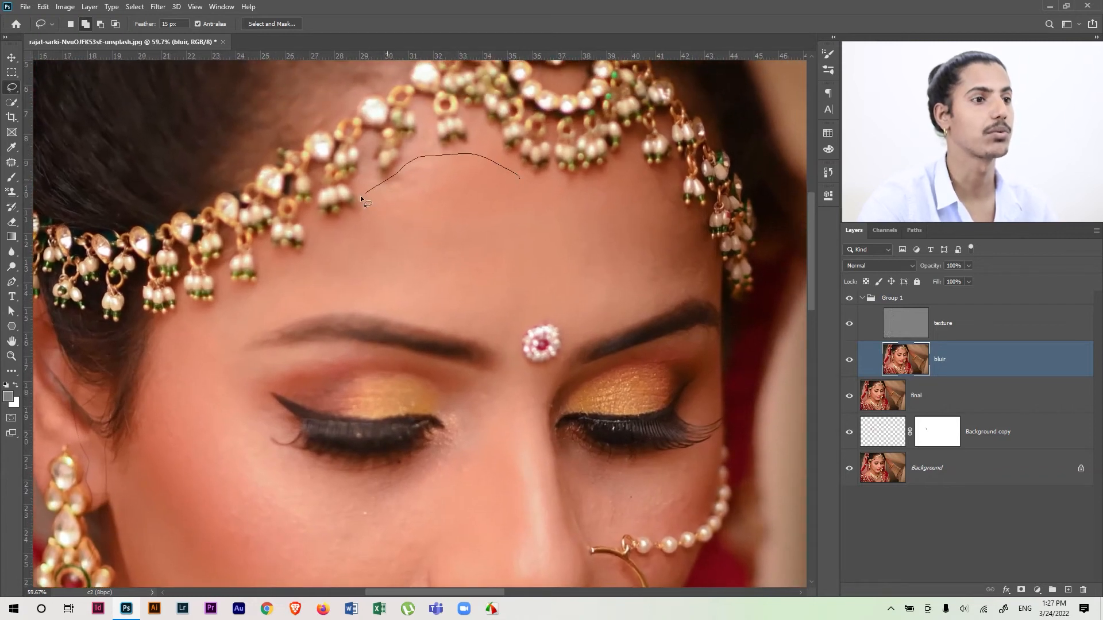
left_click_drag(235, 299, 323, 286)
left_click_drag(481, 213, 544, 191)
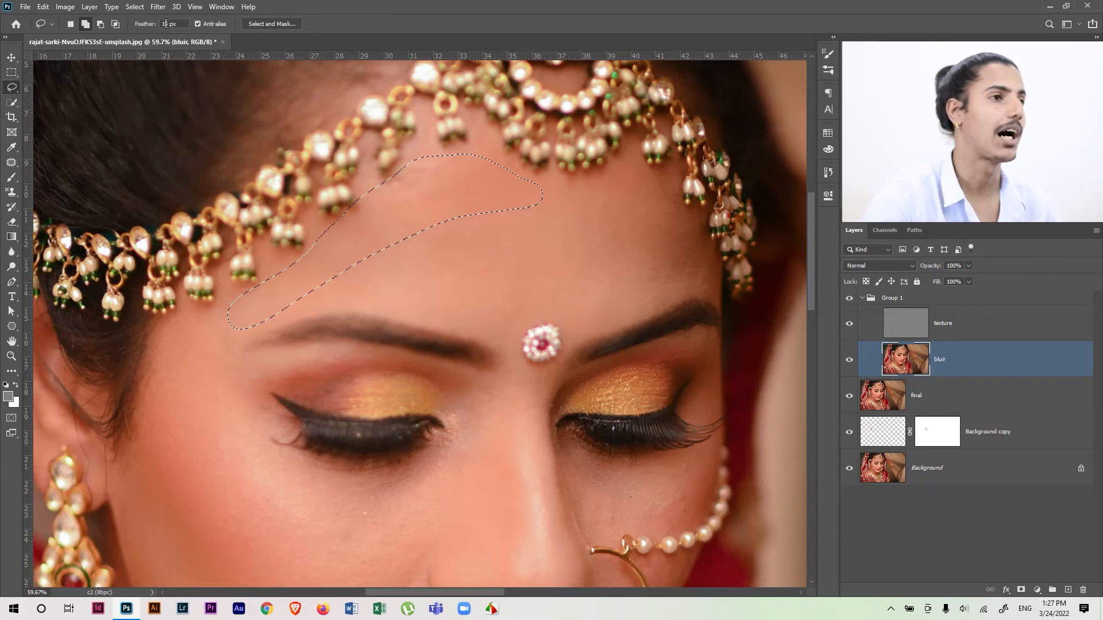
left_click(158, 6)
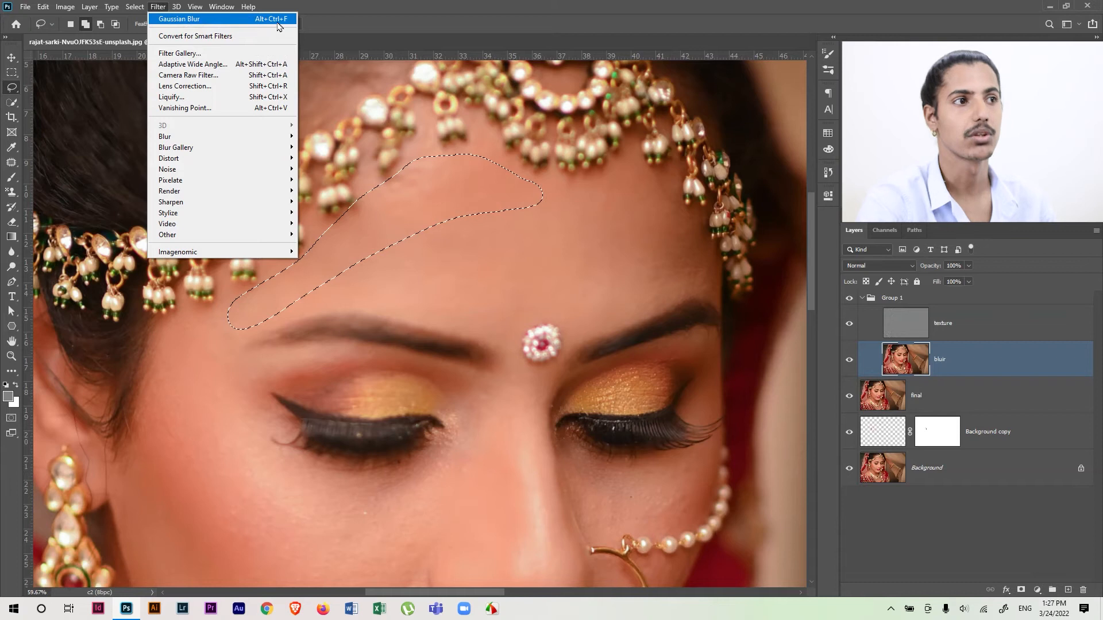
left_click(393, 19)
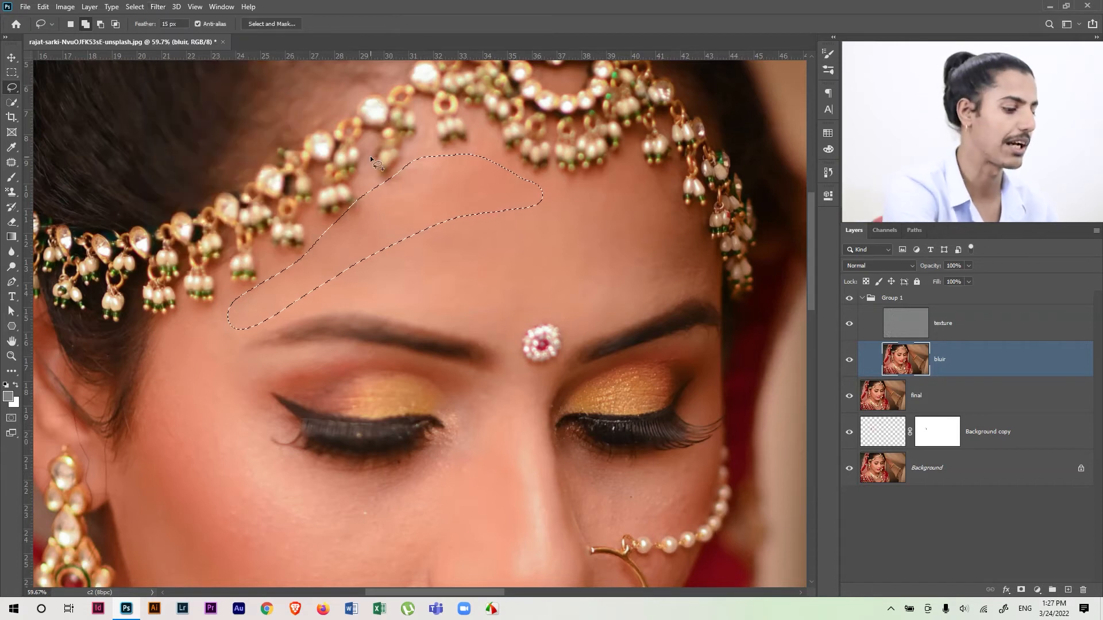
key("ctrl+d")
Smooth the upper middle of the forehead and its shaded far side with feathered lasso selections and the repeated Gaussian Blur.
mouse_move(510, 199)
left_mouse_down()
mouse_move(470, 236)
mouse_move(647, 278)
mouse_move(656, 290)
mouse_move(641, 213)
left_mouse_up()
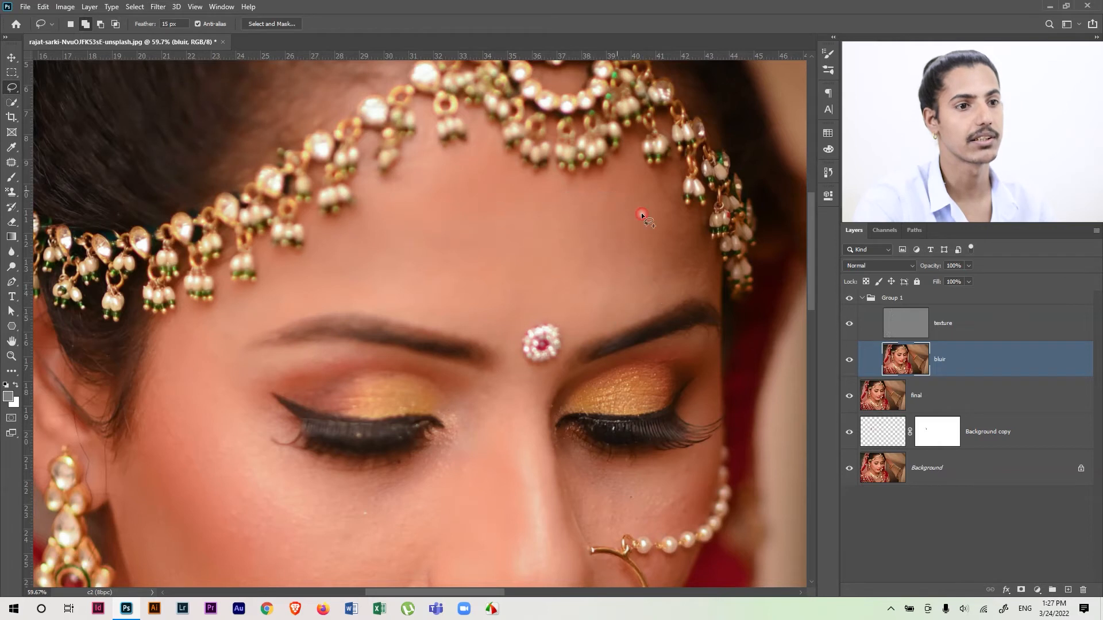
key("ctrl+d")
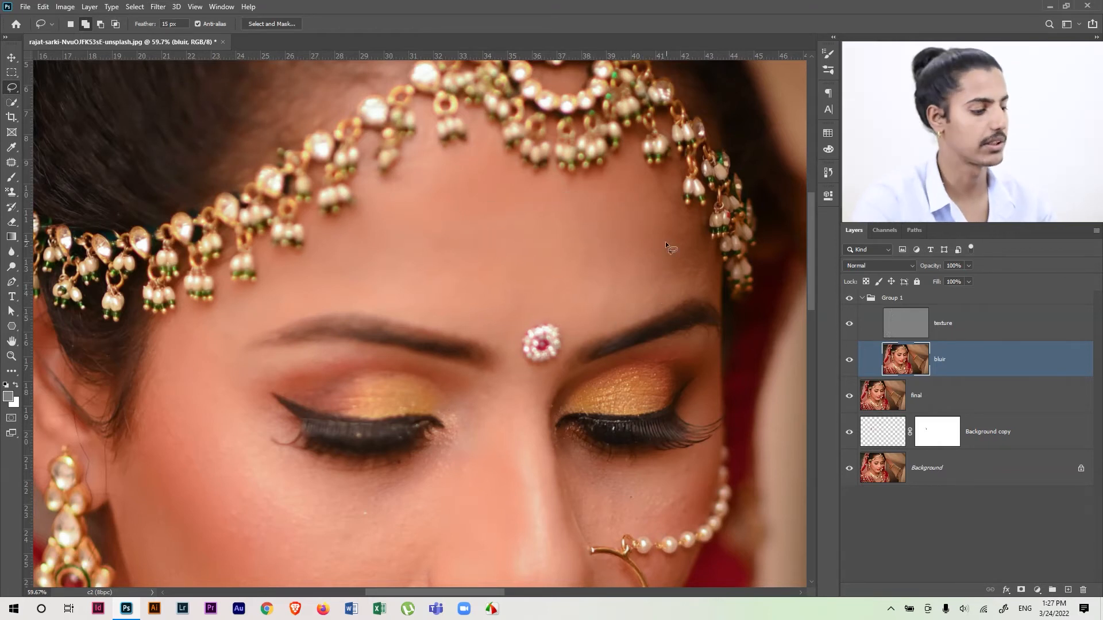
mouse_move(681, 214)
left_mouse_down()
mouse_move(633, 203)
mouse_move(642, 262)
left_mouse_up()
mouse_move(677, 295)
left_mouse_down()
mouse_move(716, 276)
mouse_move(685, 205)
left_mouse_up()
key("ctrl+d")
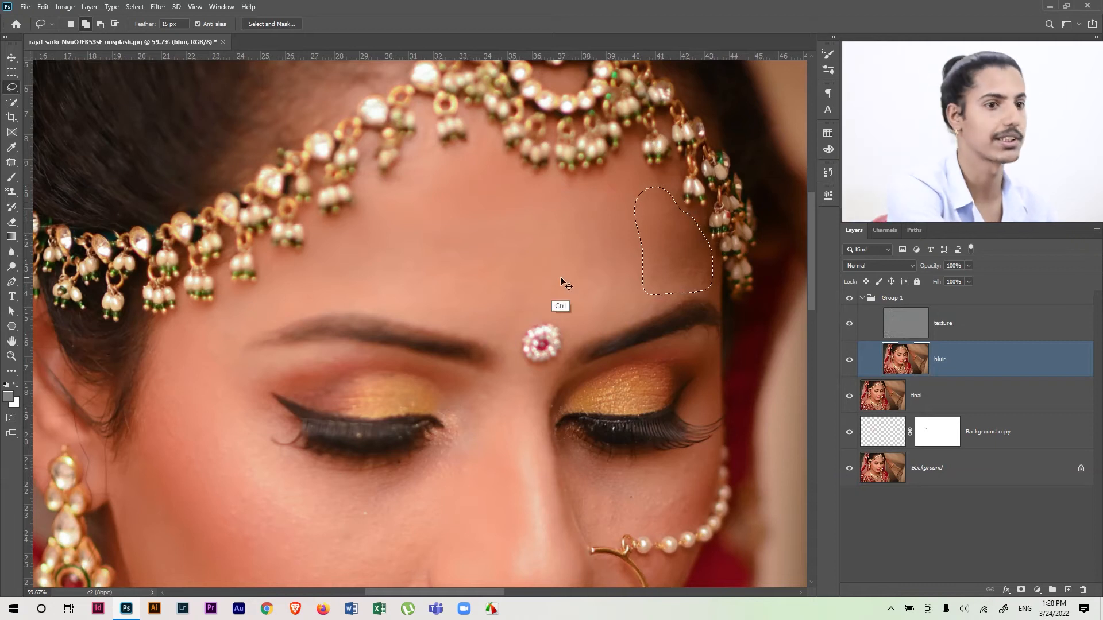
Lasso the lower forehead just above the bindi, soften it with the same Gaussian Blur, and deselect.
left_click_drag(512, 291, 441, 320)
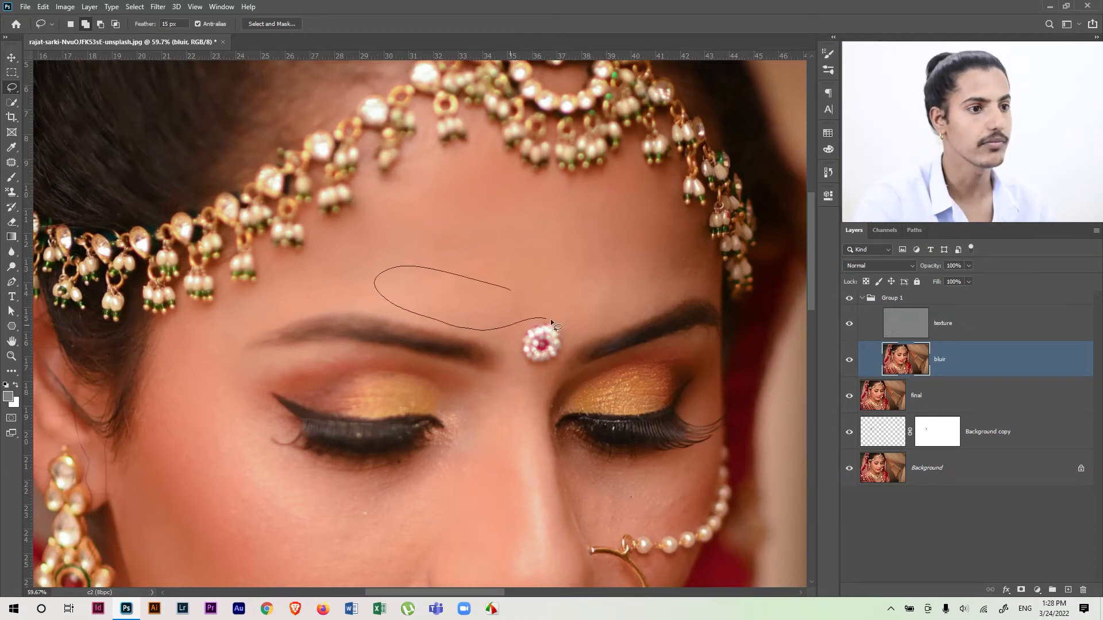
left_click_drag(642, 294, 514, 290)
key("ctrl+d")
Lasso and blur the temple beside the eye and the upper eyelid with the repeated Gaussian Blur, deselecting after each area.
left_click_drag(482, 376, 624, 206)
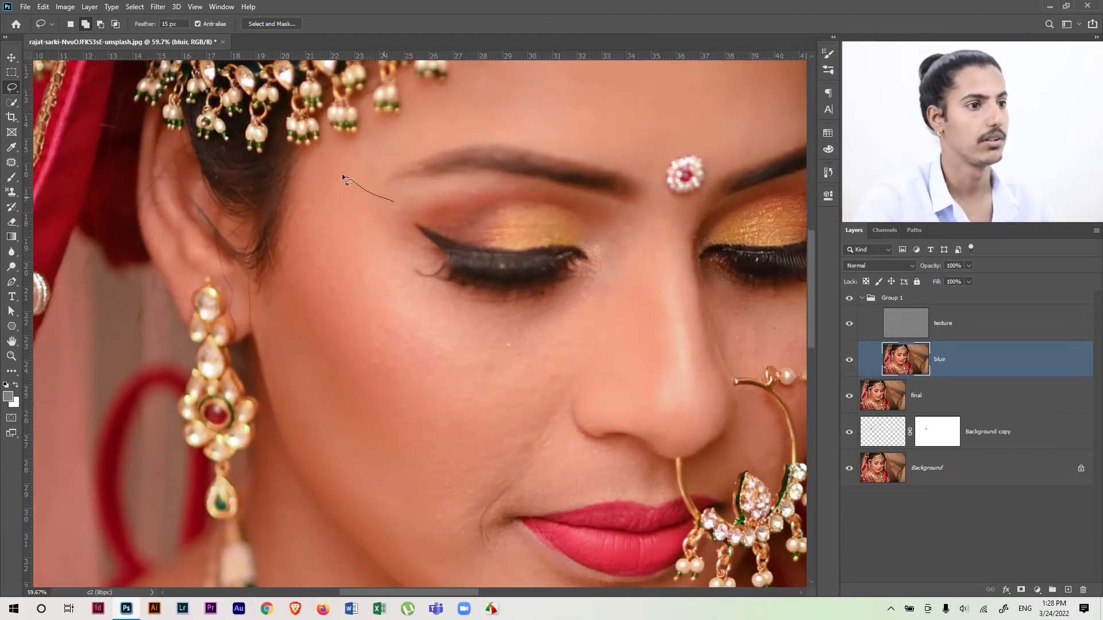
mouse_move(287, 229)
left_mouse_down()
mouse_move(283, 294)
mouse_move(376, 254)
mouse_move(390, 217)
left_mouse_up()
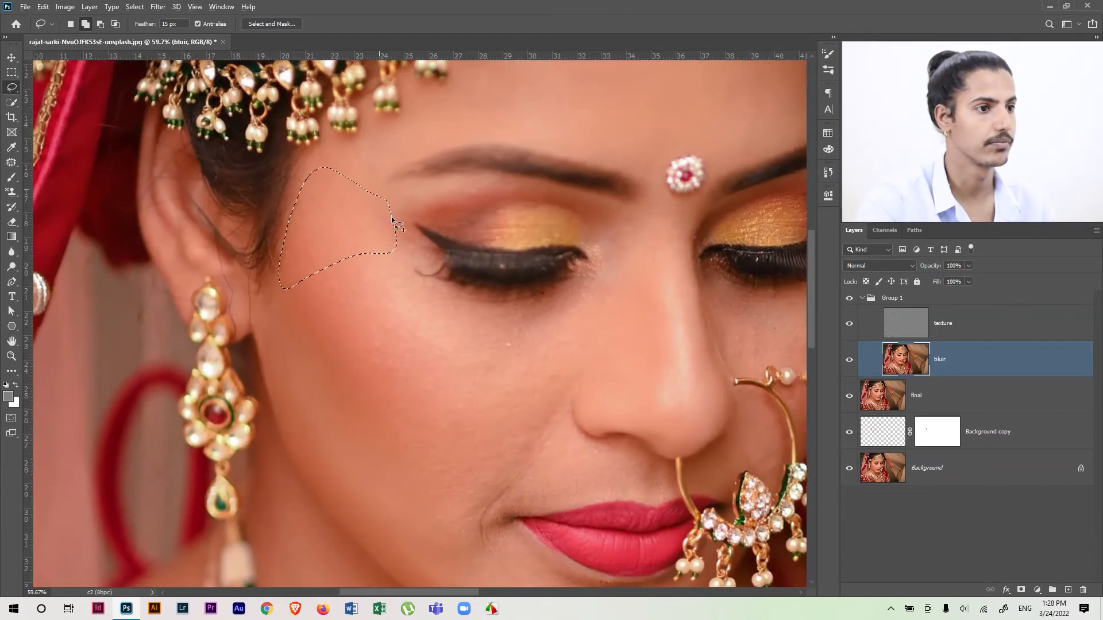
key("ctrl+d")
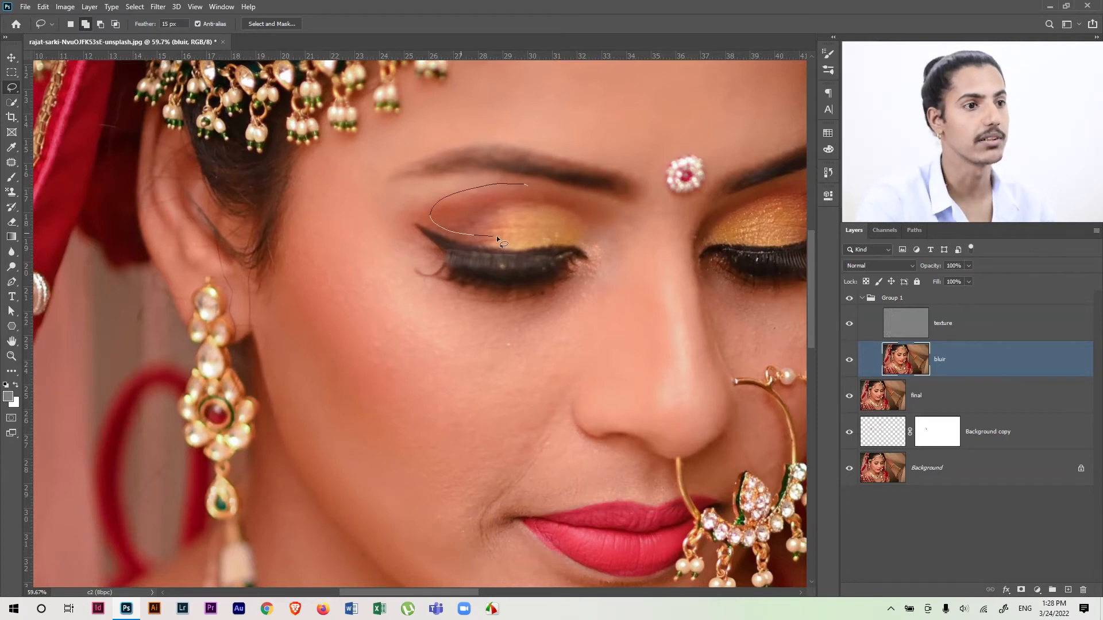
mouse_move(595, 246)
left_mouse_down()
mouse_move(595, 205)
mouse_move(533, 190)
left_mouse_up()
key("ctrl+alt+f")
key("ctrl+d")
Lasso the curved under-eye area from the temple to the nose, repeat the Gaussian Blur, and deselect.
mouse_move(420, 266)
left_mouse_down()
mouse_move(311, 281)
mouse_move(432, 365)
left_mouse_up()
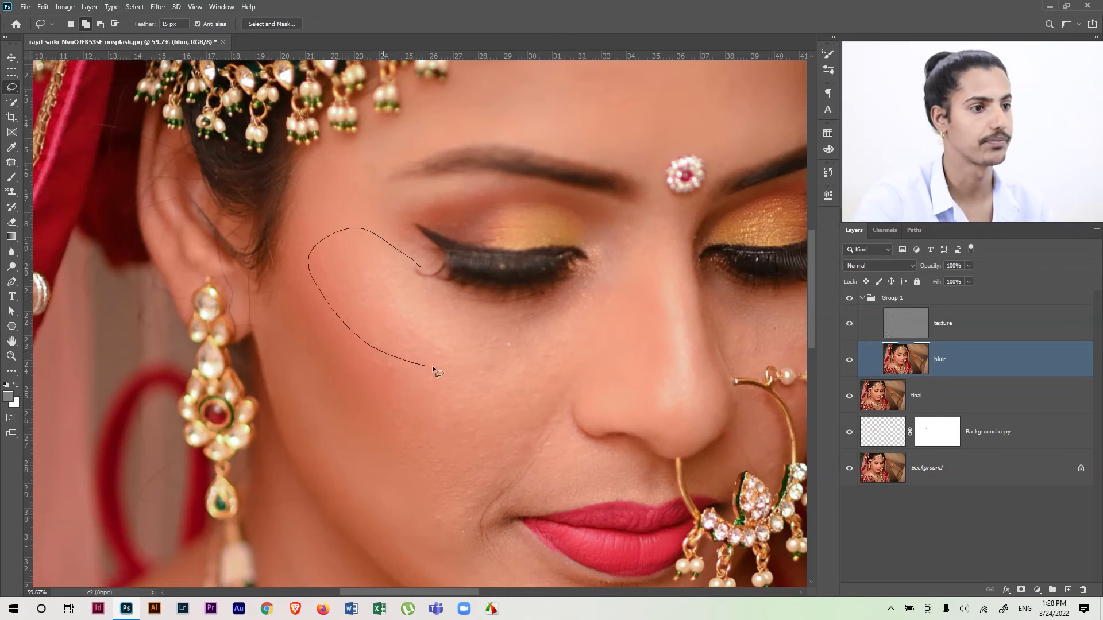
mouse_move(589, 328)
left_mouse_down()
mouse_move(612, 276)
mouse_move(520, 311)
mouse_move(454, 303)
mouse_move(416, 273)
left_mouse_up()
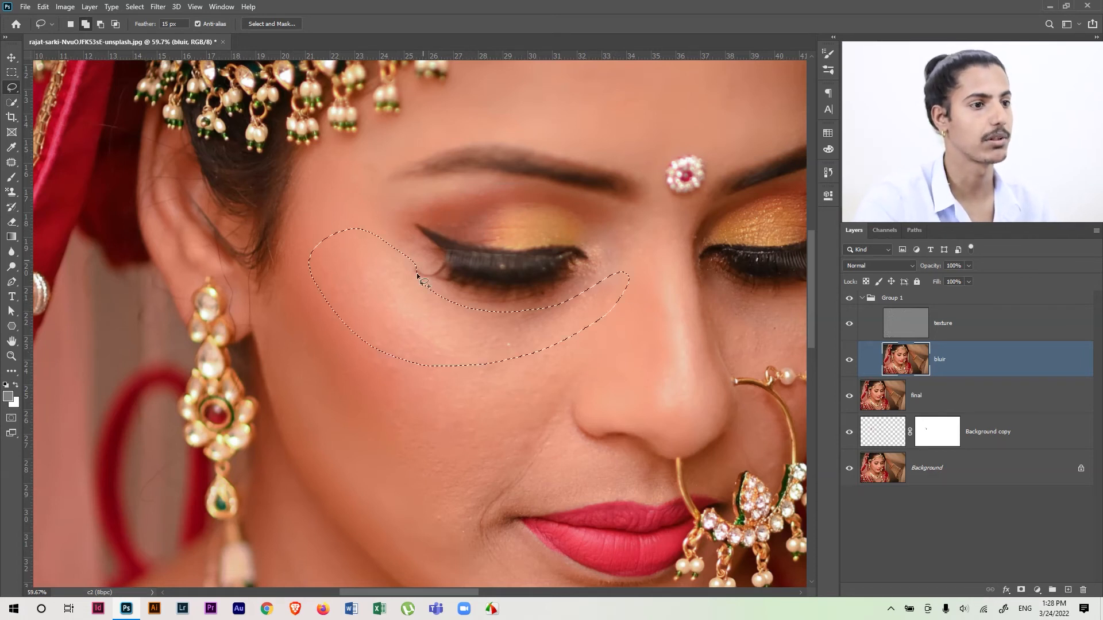
key("ctrl+alt+f")
key("ctrl+d")
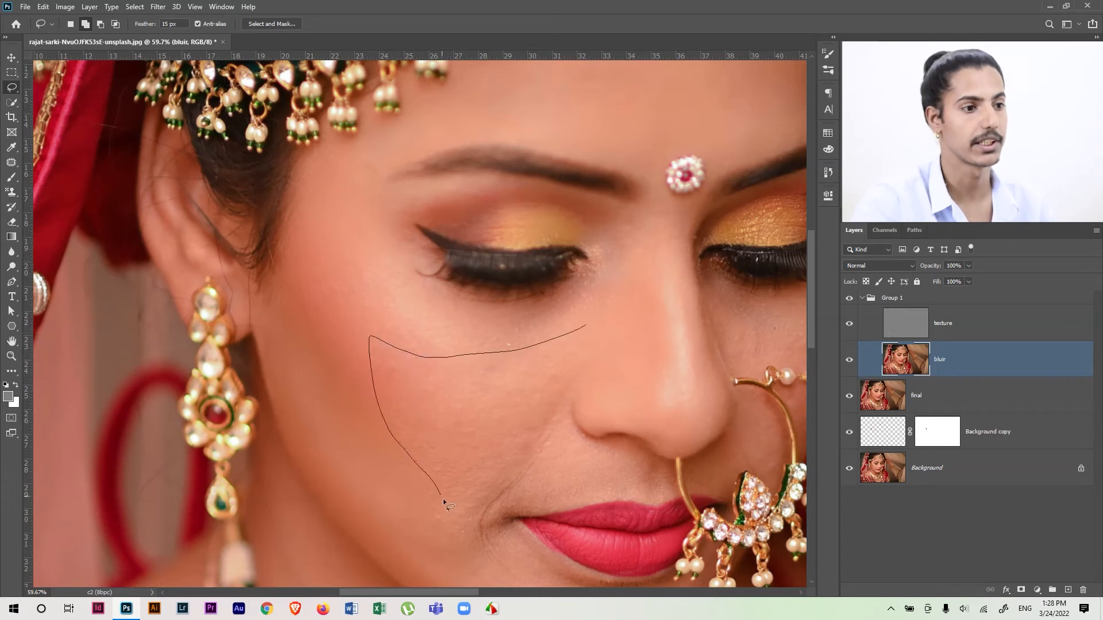
Smooth the cheek between the nose and jaw with lasso selections and the repeated Gaussian Blur, deselecting after each area.
mouse_move(549, 428)
left_mouse_down()
mouse_move(592, 362)
mouse_move(603, 313)
left_mouse_up()
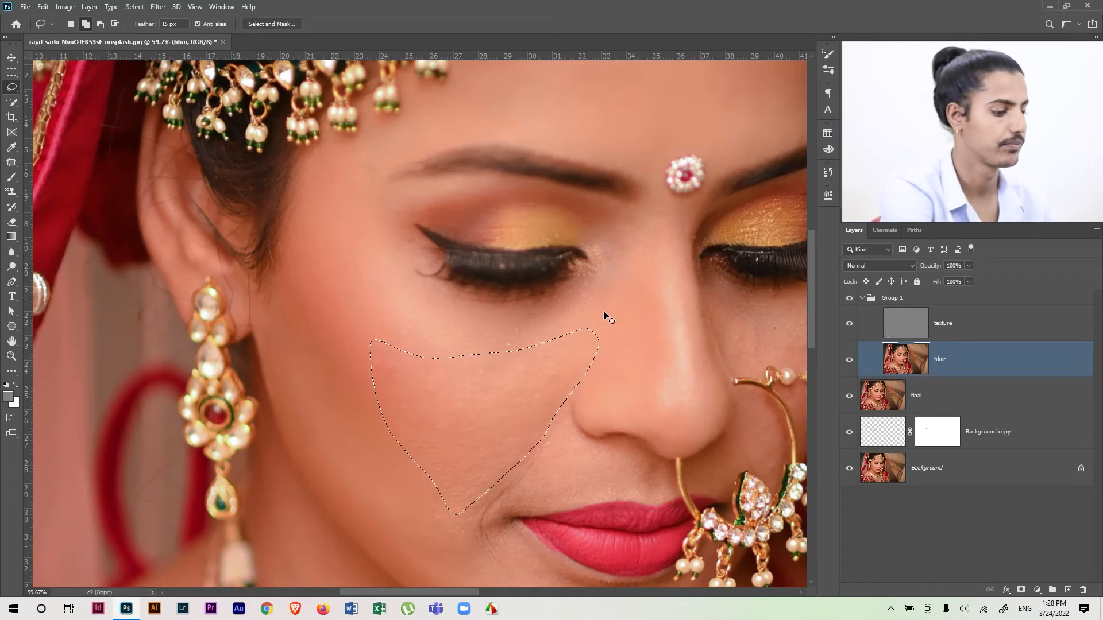
key("ctrl+d")
left_click_drag(479, 399, 482, 314)
mouse_move(468, 368)
left_mouse_down()
mouse_move(395, 349)
mouse_move(442, 480)
mouse_move(505, 387)
mouse_move(498, 349)
mouse_move(456, 421)
left_mouse_up()
key("ctrl+alt+f")
key("ctrl+d")
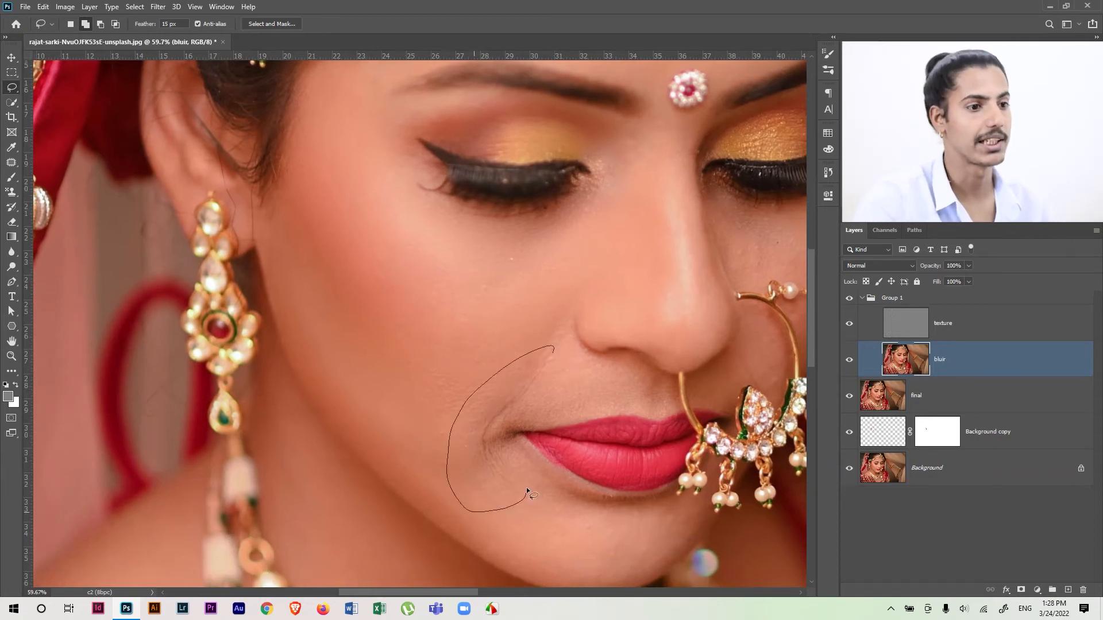
Lasso the smile fold around the corner of the mouth, repeat the Gaussian Blur on it, and deselect.
left_click_drag(550, 406, 581, 375)
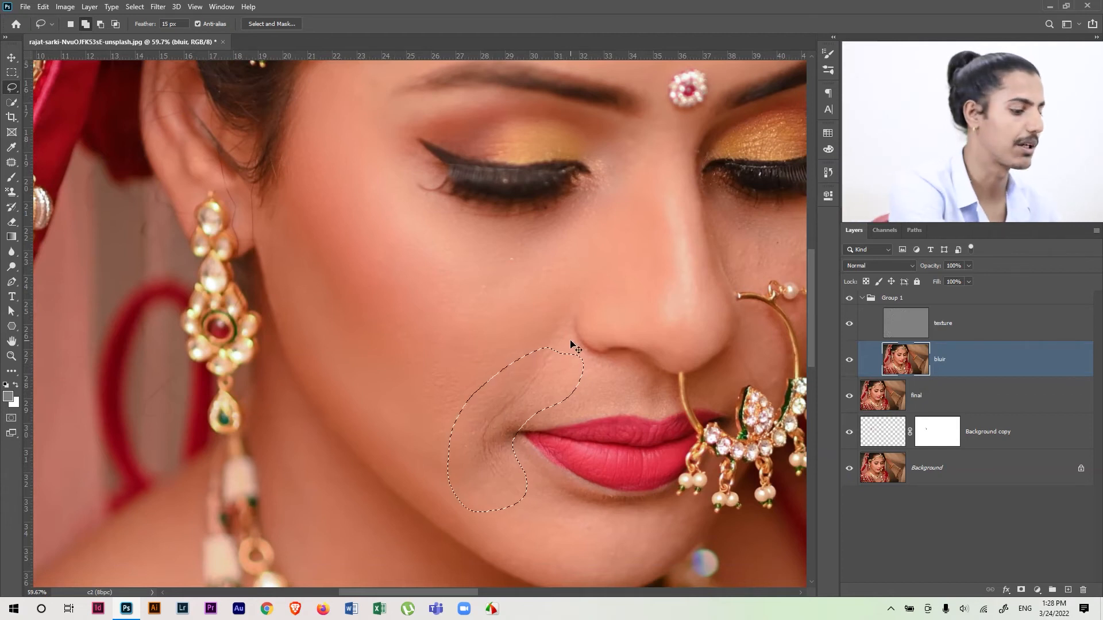
key("ctrl+alt+f")
key("ctrl+d")
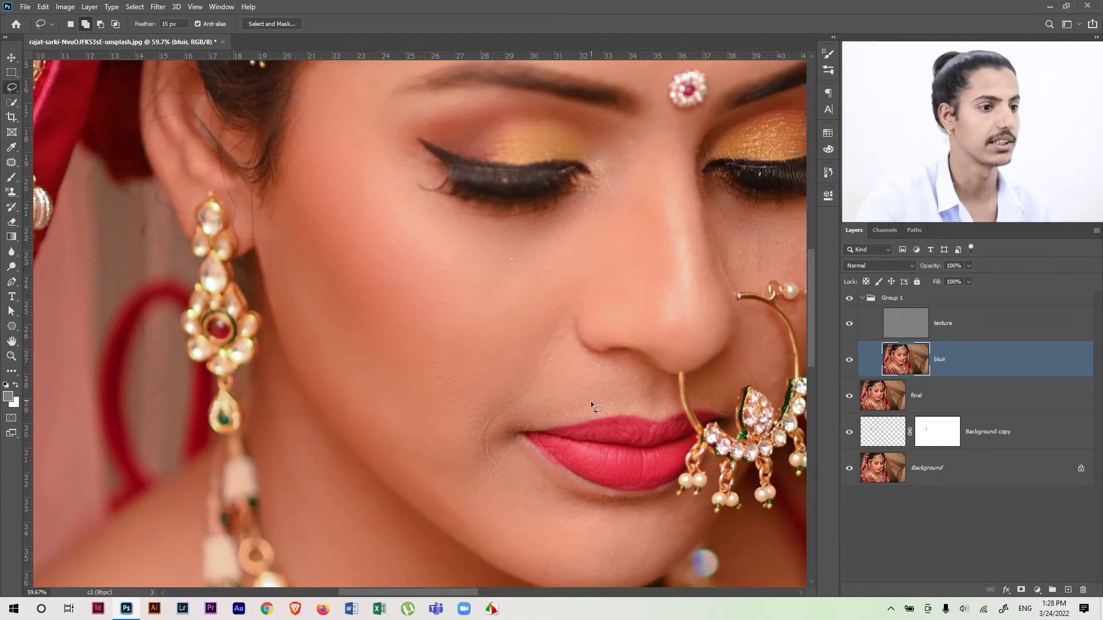
Lasso the skin above the upper lip and beside the nostril, repeating the Gaussian Blur and deselecting after each area.
left_click_drag(651, 378, 610, 366)
key("ctrl+d")
scroll(608, 372, "up", 2)
mouse_move(595, 352)
left_mouse_down()
mouse_move(559, 320)
mouse_move(529, 364)
mouse_move(614, 385)
mouse_move(635, 372)
left_mouse_up()
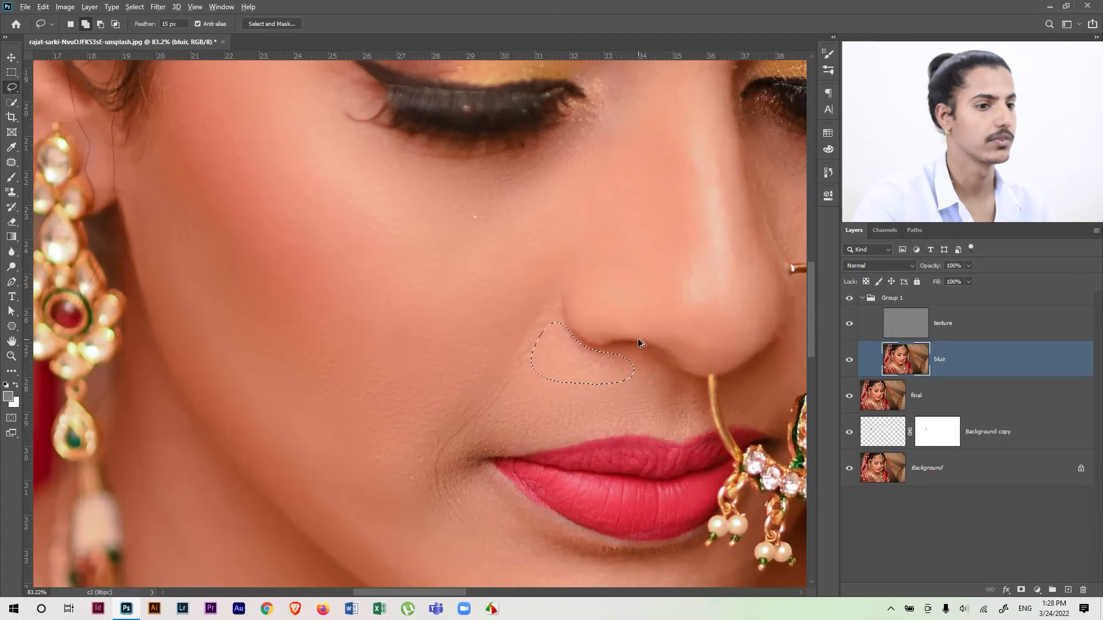
key("ctrl+d")
Smooth small lassoed patches on the cheek beneath the eye with the repeated Gaussian Blur, deselecting after each one.
left_click_drag(502, 278, 449, 246)
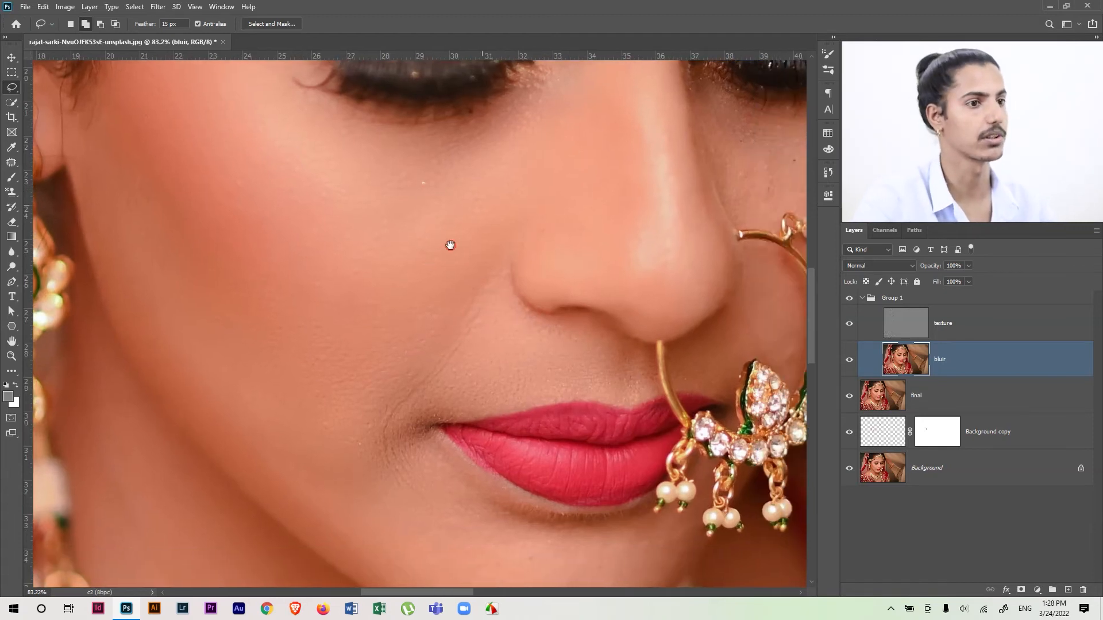
left_click_drag(429, 181, 411, 199)
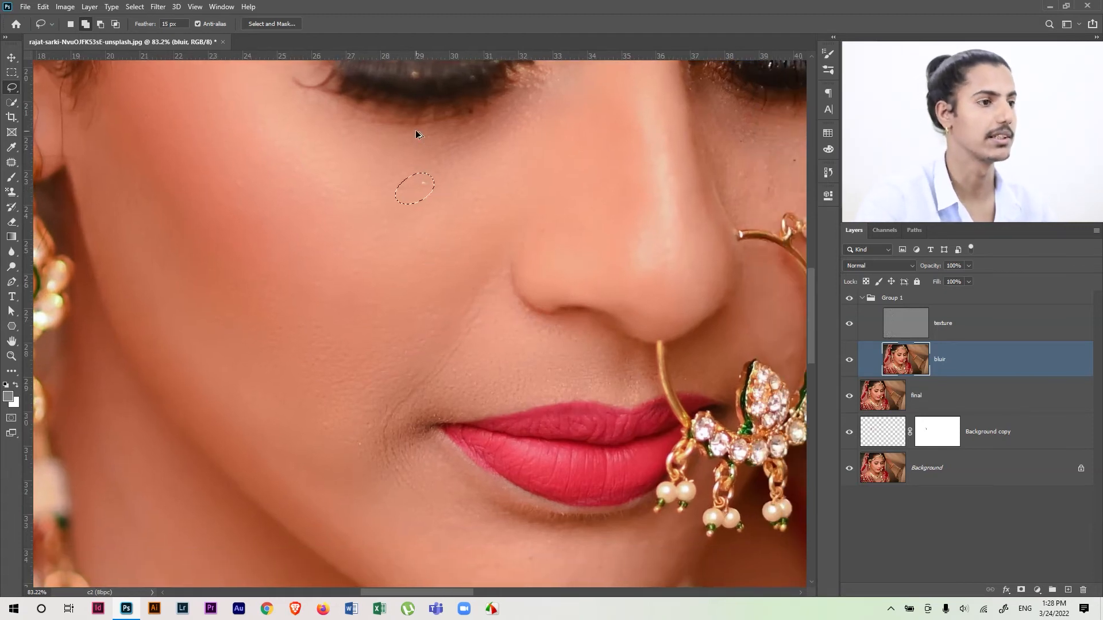
key("ctrl+d")
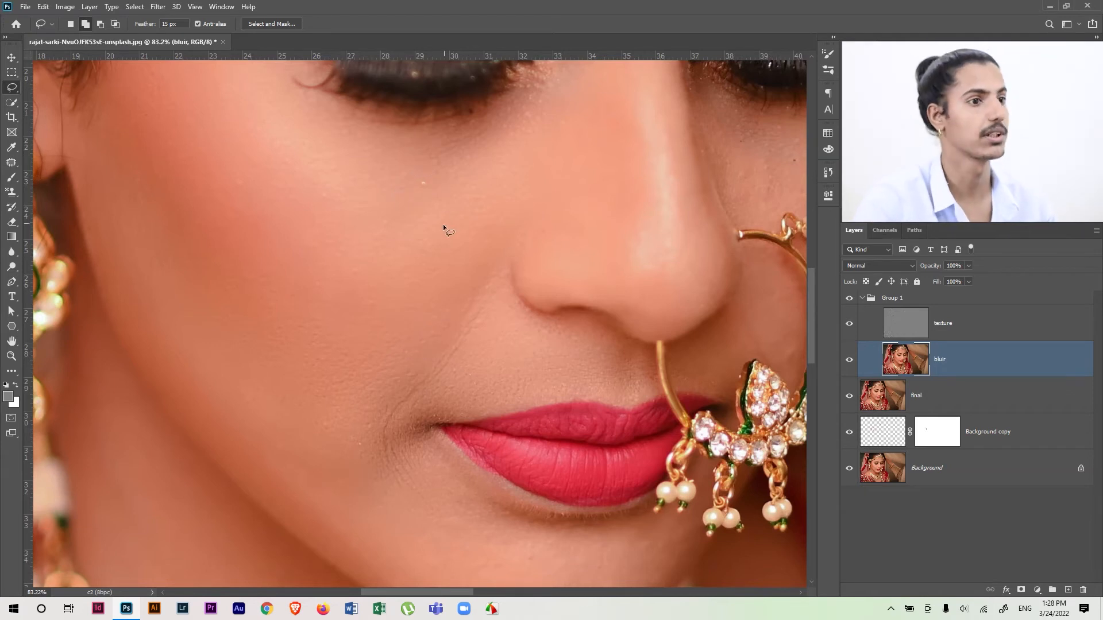
mouse_move(481, 380)
left_mouse_down()
mouse_move(510, 382)
mouse_move(501, 320)
left_mouse_up()
mouse_move(436, 149)
left_mouse_down()
mouse_move(458, 163)
mouse_move(451, 150)
left_mouse_up()
key("ctrl+d")
mouse_move(358, 292)
left_mouse_down()
mouse_move(369, 431)
mouse_move(394, 327)
mouse_move(389, 291)
left_mouse_up()
key("ctrl+d")
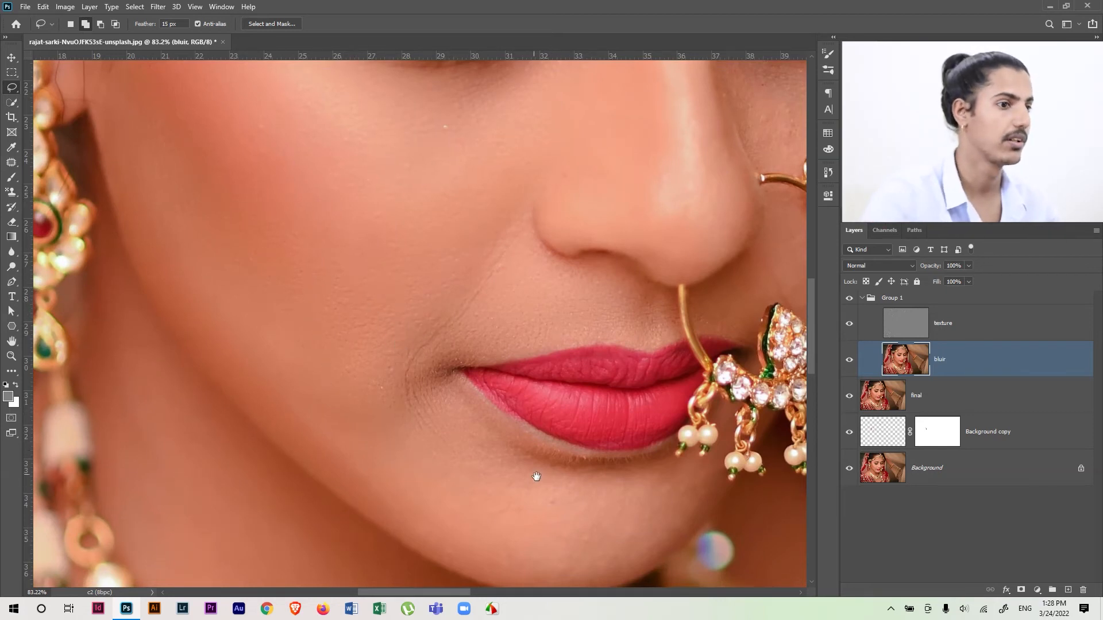
Lasso the chin and jaw below the lips, trim the selection to stay inside the jawline, and repeat the Gaussian Blur.
left_click_drag(542, 480, 497, 409)
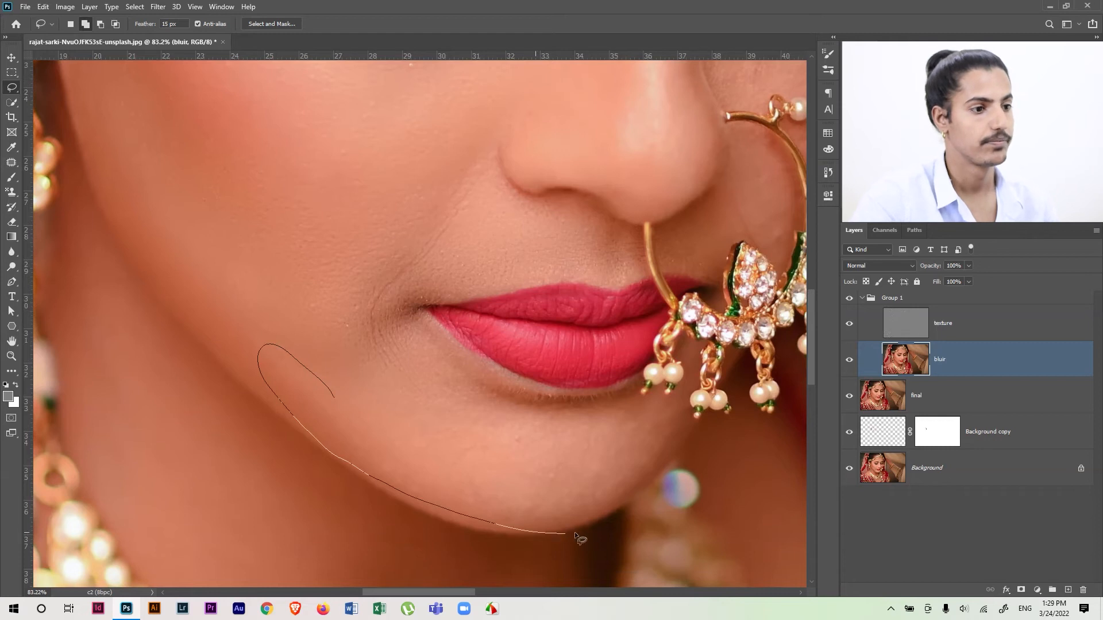
left_click_drag(666, 463, 664, 411)
mouse_move(502, 421)
left_mouse_down()
mouse_move(438, 403)
mouse_move(353, 351)
left_mouse_up()
key("alt")
mouse_move(250, 381)
left_mouse_down()
mouse_move(383, 479)
mouse_move(349, 511)
left_mouse_up()
mouse_move(491, 529)
left_mouse_down()
mouse_move(632, 510)
mouse_move(551, 549)
mouse_move(649, 488)
mouse_move(669, 454)
mouse_move(603, 501)
mouse_move(707, 460)
mouse_move(691, 467)
left_mouse_up()
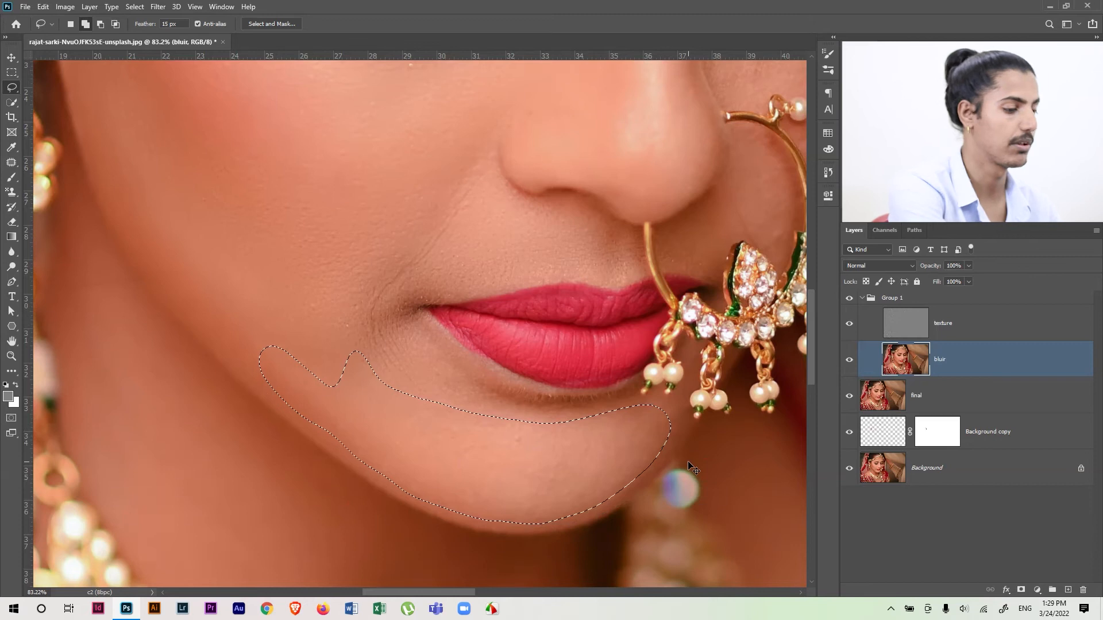
Lasso the far cheek between the lower lashes and the pearl chain, repeat the Gaussian Blur, and deselect.
mouse_move(512, 319)
left_mouse_down()
mouse_move(443, 456)
mouse_move(438, 524)
left_mouse_up()
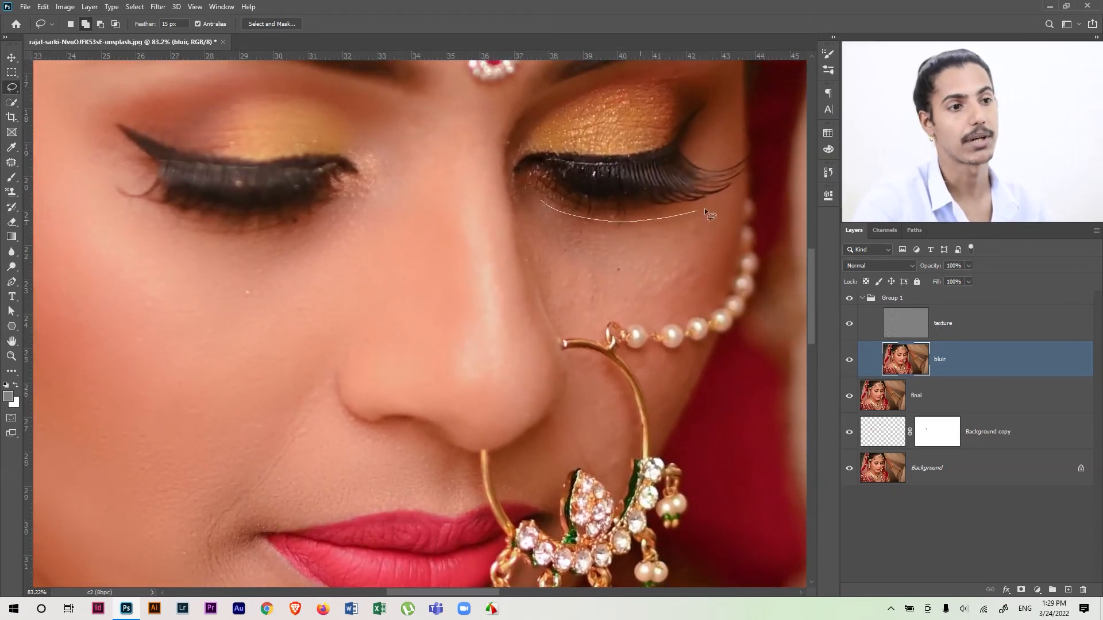
mouse_move(552, 288)
left_mouse_down()
mouse_move(531, 230)
mouse_move(560, 211)
left_mouse_up()
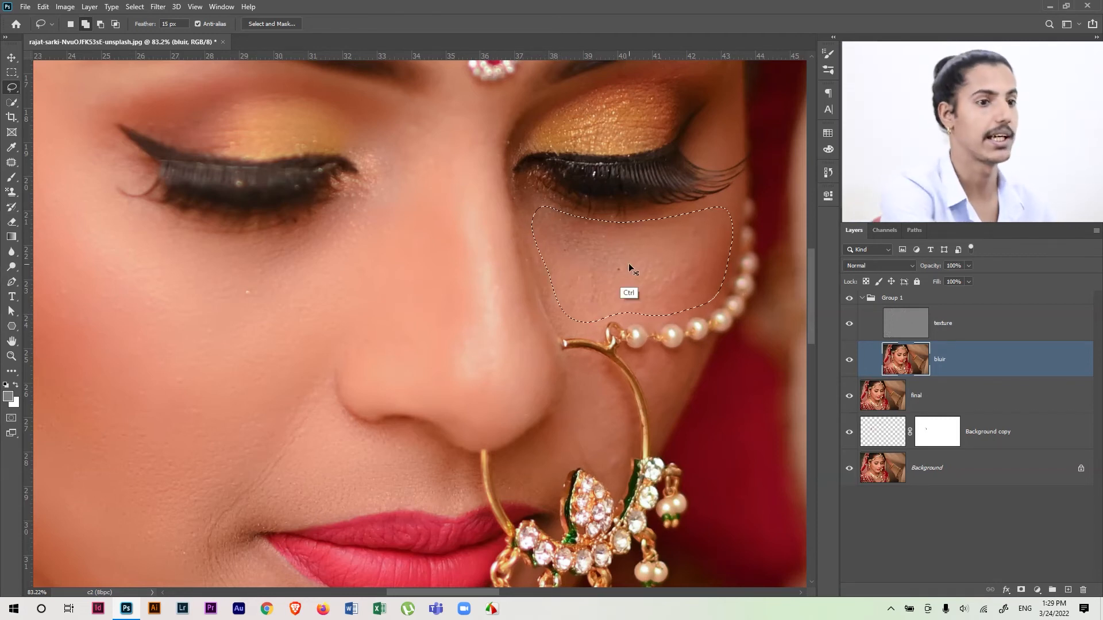
key("ctrl+d")
left_click_drag(661, 406, 696, 365)
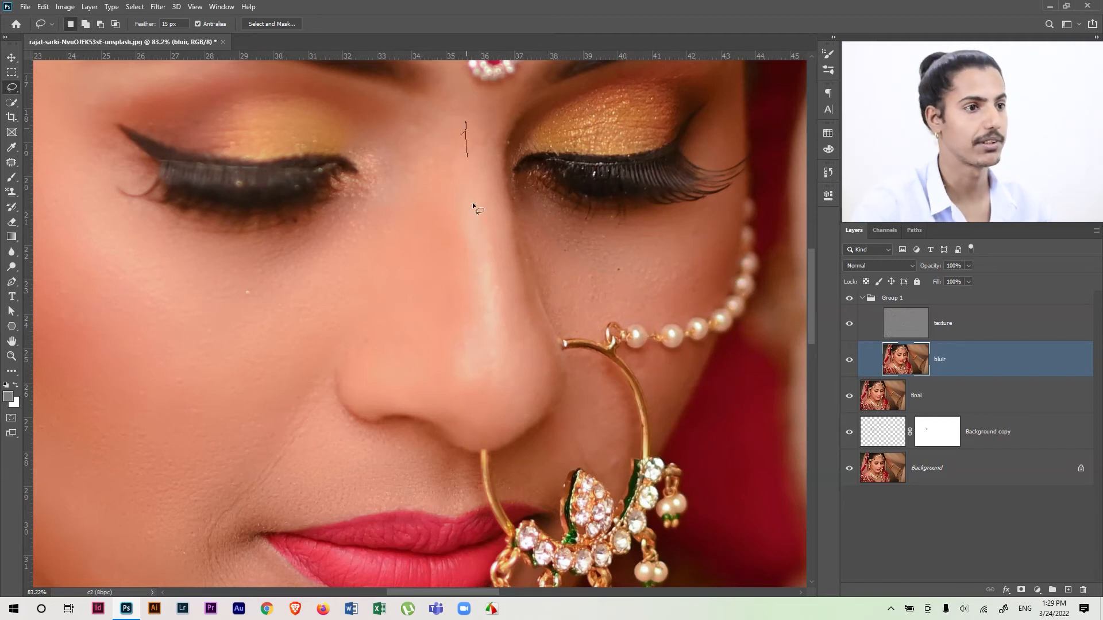
Lasso the nose from the bridge to the tip, repeat the Gaussian Blur on it, and deselect.
mouse_move(374, 298)
left_mouse_down()
mouse_move(412, 136)
mouse_move(467, 246)
mouse_move(481, 413)
left_mouse_up()
mouse_move(498, 218)
left_mouse_down()
mouse_move(494, 107)
mouse_move(468, 111)
left_mouse_up()
key("ctrl+d")
Smooth the forehead above the eyebrows and the small patch beside the eyebrow's outer end with lassoed Gaussian Blur.
left_click_drag(599, 356, 541, 337)
mouse_move(541, 397)
left_mouse_down()
mouse_move(566, 419)
mouse_move(612, 231)
left_mouse_up()
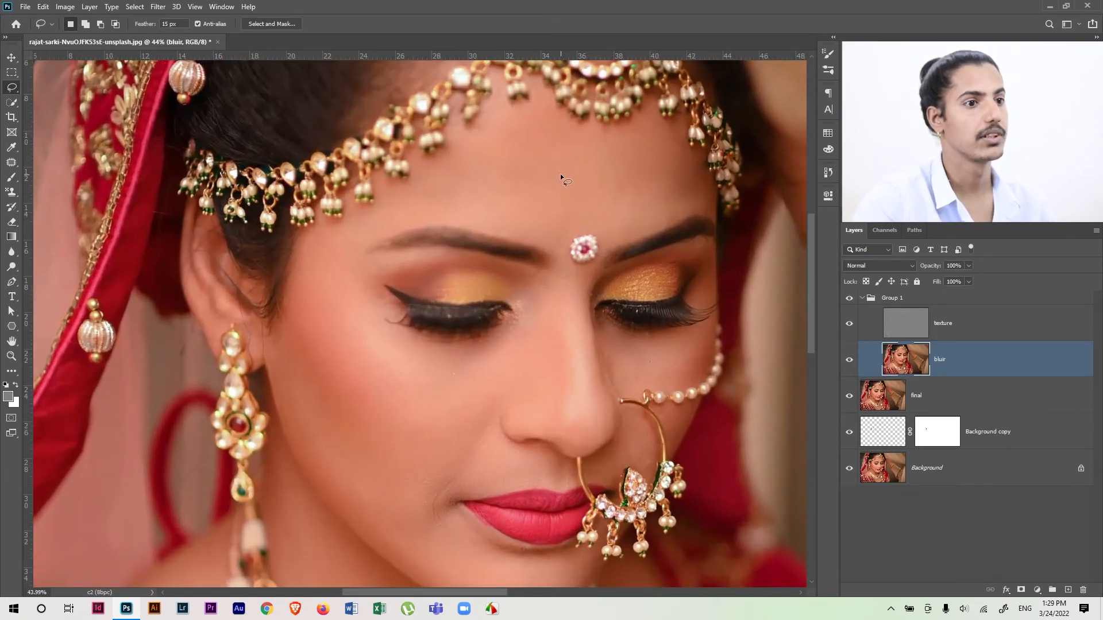
left_click_drag(655, 187, 568, 156)
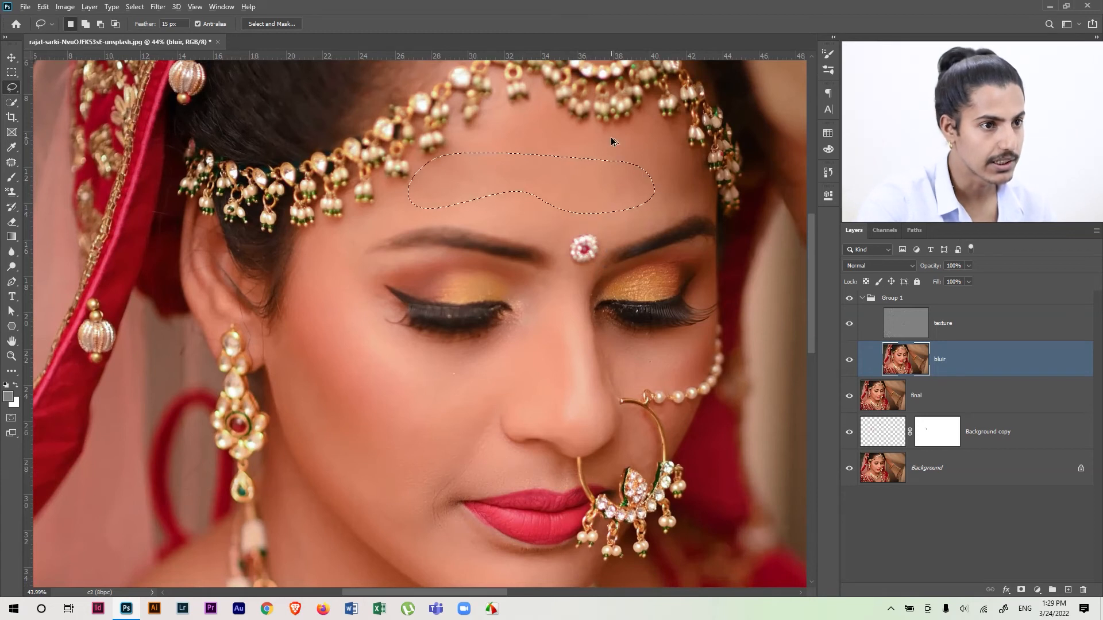
key("ctrl+d")
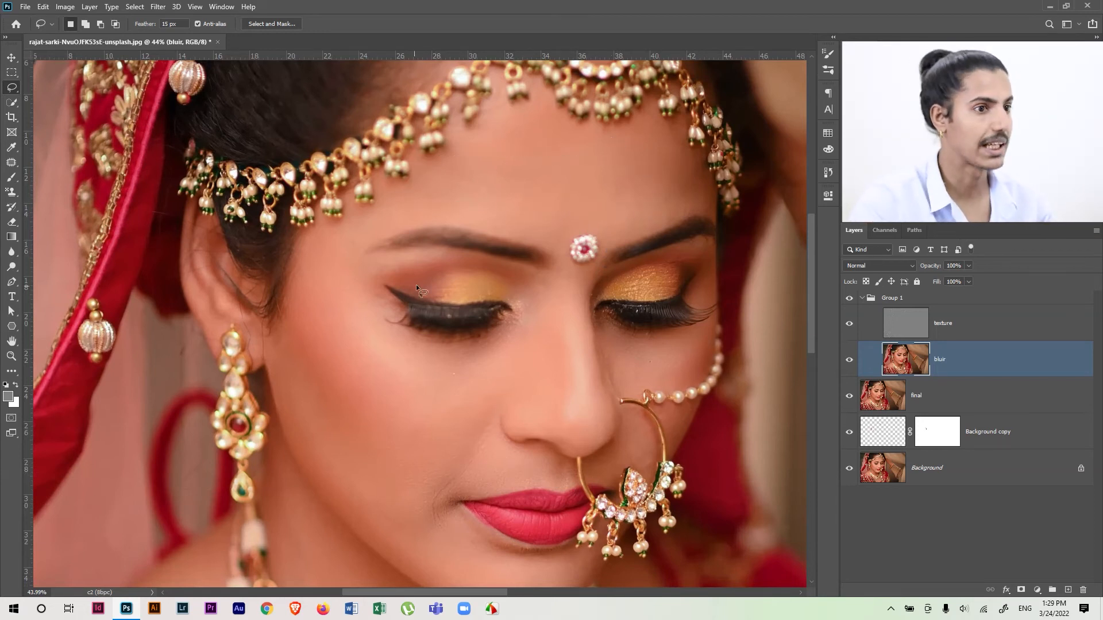
mouse_move(356, 233)
left_mouse_down()
mouse_move(376, 241)
mouse_move(360, 232)
left_mouse_up()
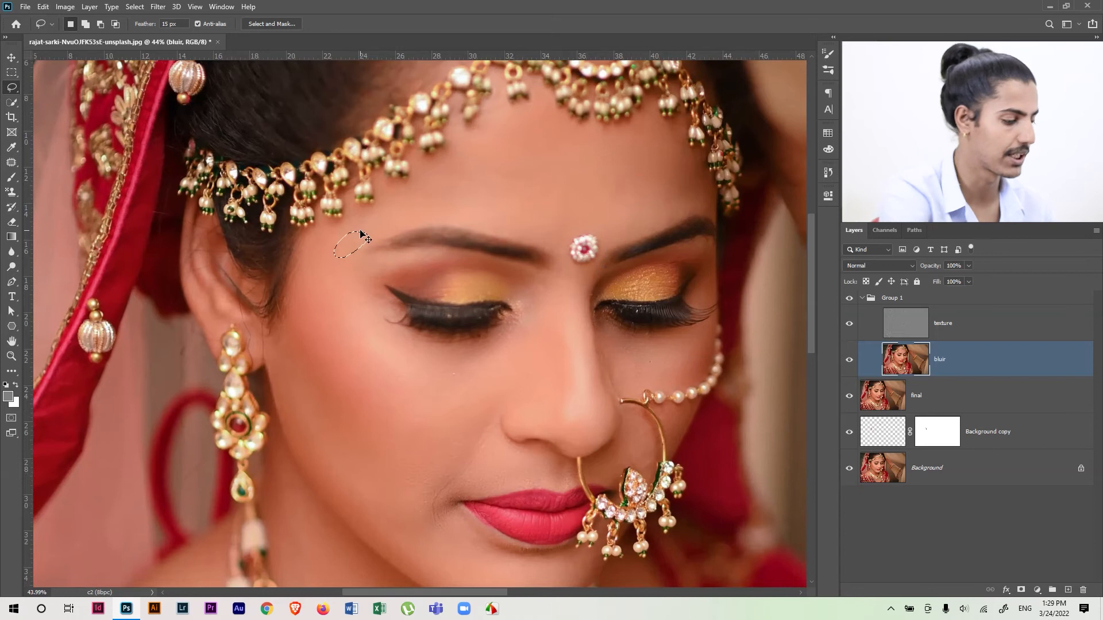
Lasso the lower cheek between the mouth corner and the jawline, repeat the Gaussian Blur, and deselect.
left_click_drag(529, 423, 472, 237)
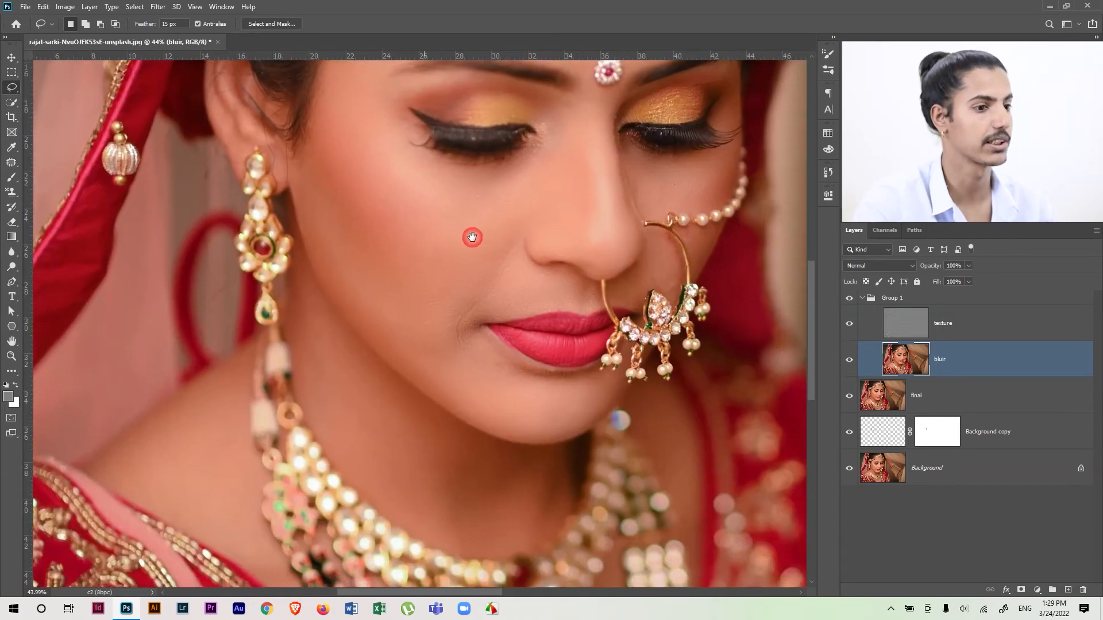
mouse_move(457, 416)
left_mouse_down()
mouse_move(431, 463)
mouse_move(433, 378)
left_mouse_up()
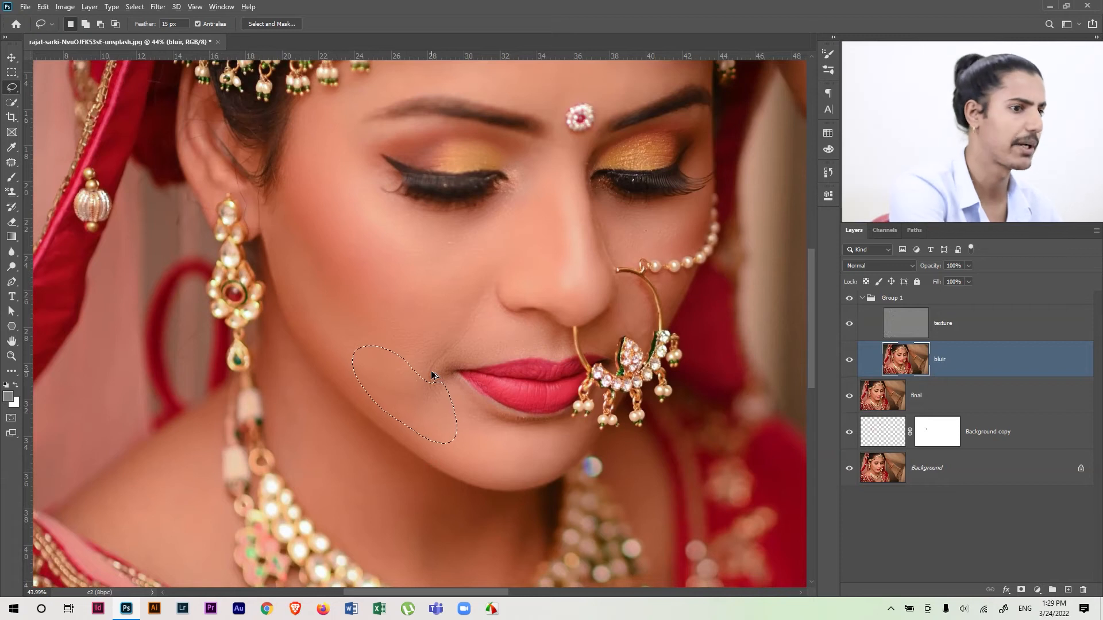
key("ctrl+d")
Check the texture layer's effect by toggling its visibility, and add a white layer mask to it.
mouse_move(537, 315)
left_mouse_down()
mouse_move(514, 349)
mouse_move(552, 340)
left_mouse_up()
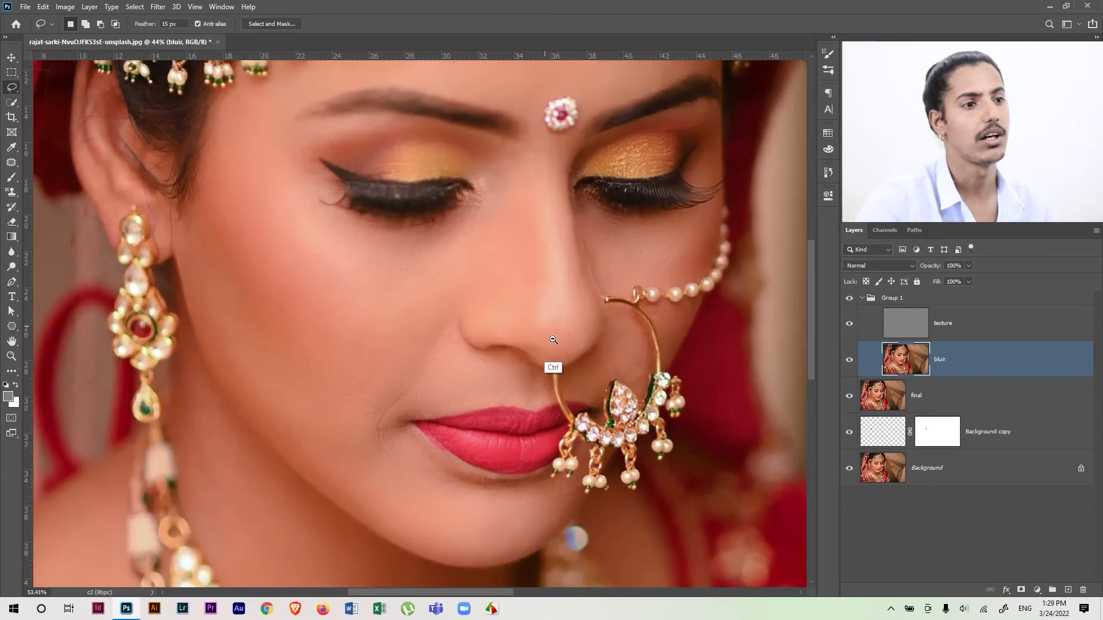
left_click_drag(388, 264, 432, 275)
left_click(847, 324)
left_click(849, 325)
left_click(975, 333)
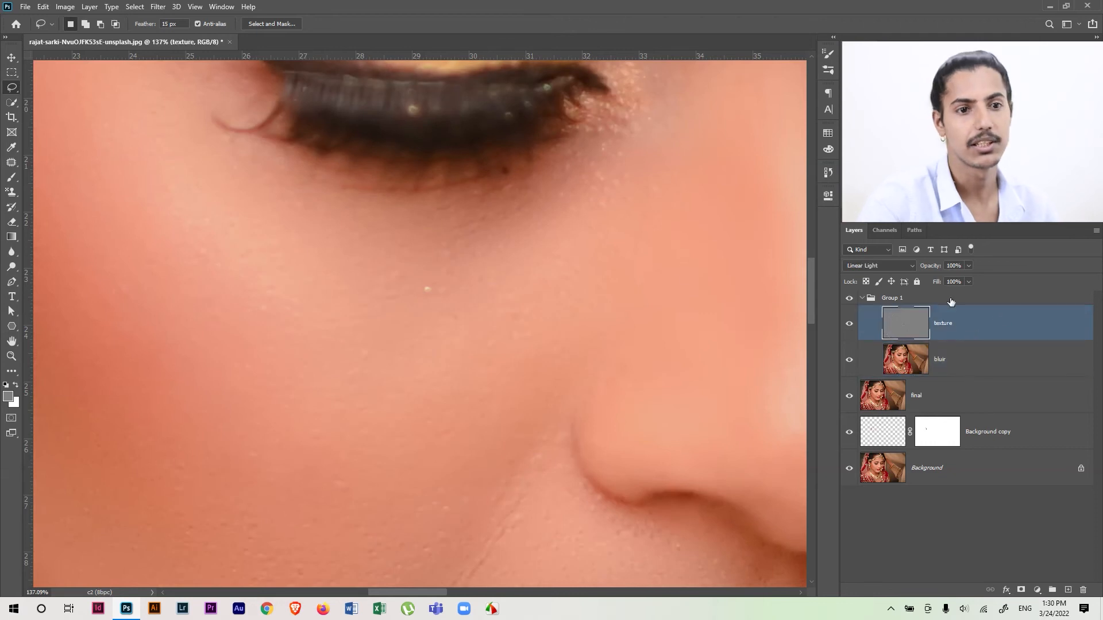
scroll(452, 290, "up", 2)
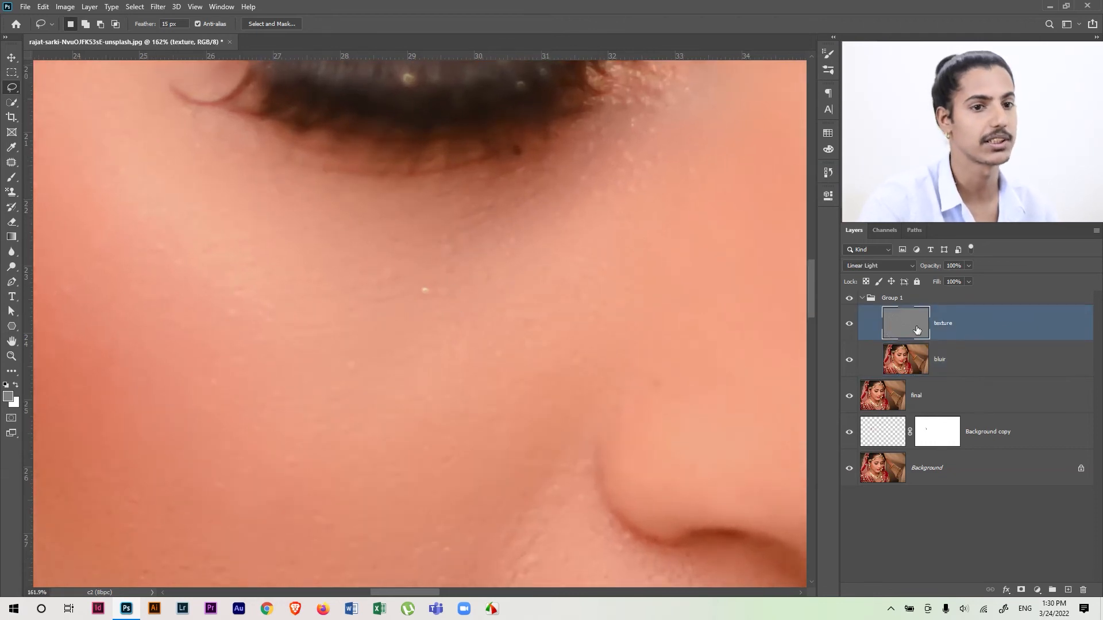
left_click(1021, 590)
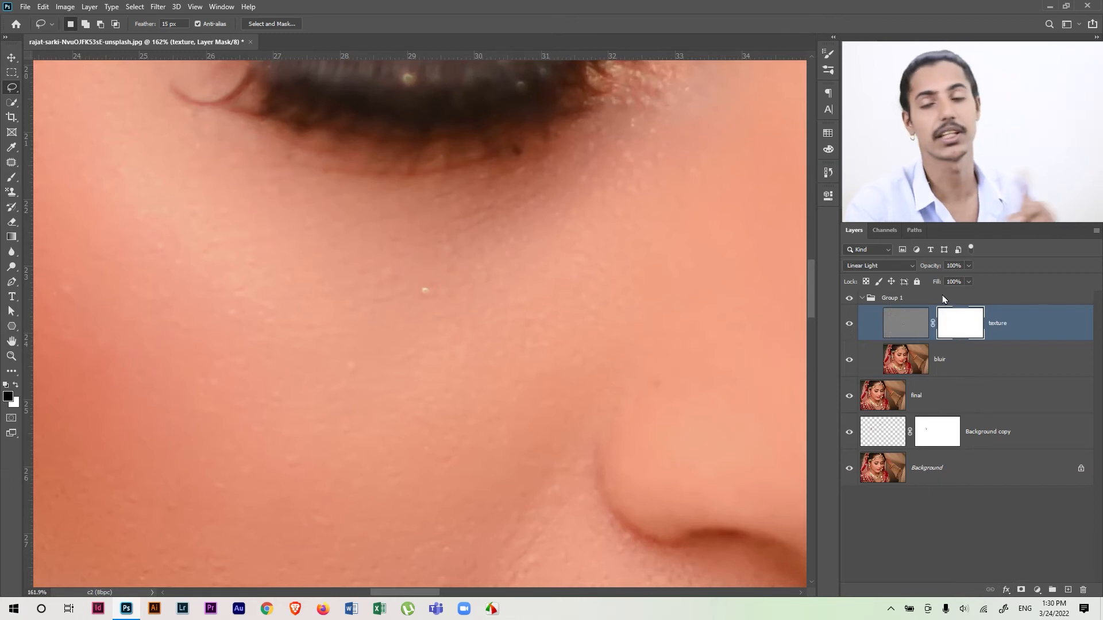
Paint black with the Brush on the texture layer's mask over the bright spot on the cheek below the eye.
key("b")
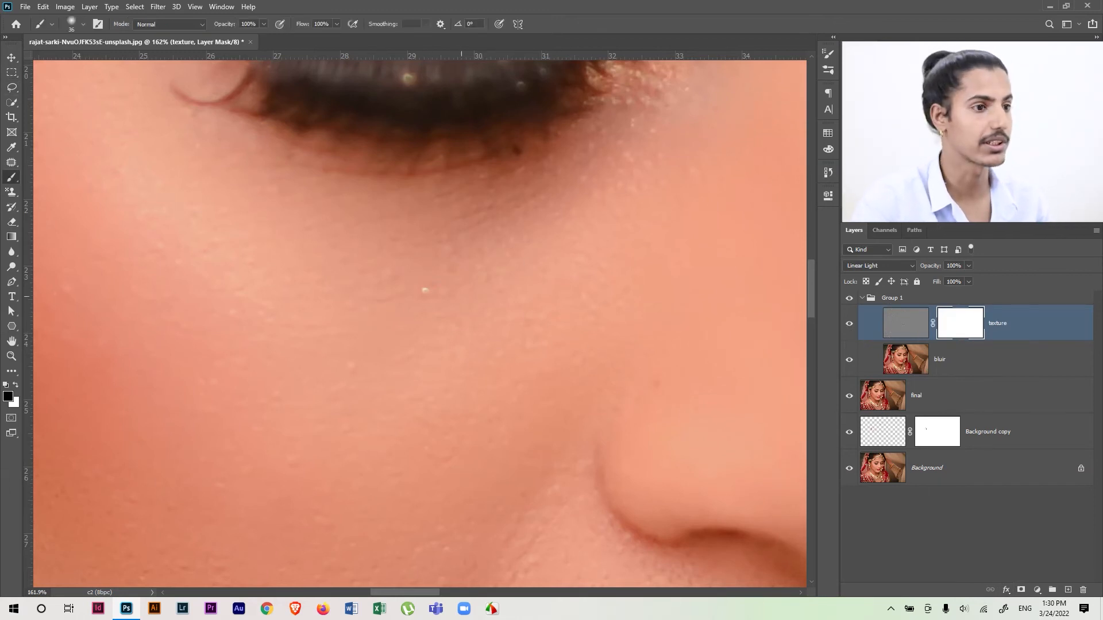
left_click(426, 291)
mouse_move(503, 388)
left_mouse_down()
mouse_move(469, 345)
mouse_move(451, 248)
mouse_move(438, 325)
mouse_move(488, 310)
mouse_move(417, 295)
left_mouse_up()
left_click_drag(470, 205, 492, 228)
left_click_drag(448, 367, 512, 337)
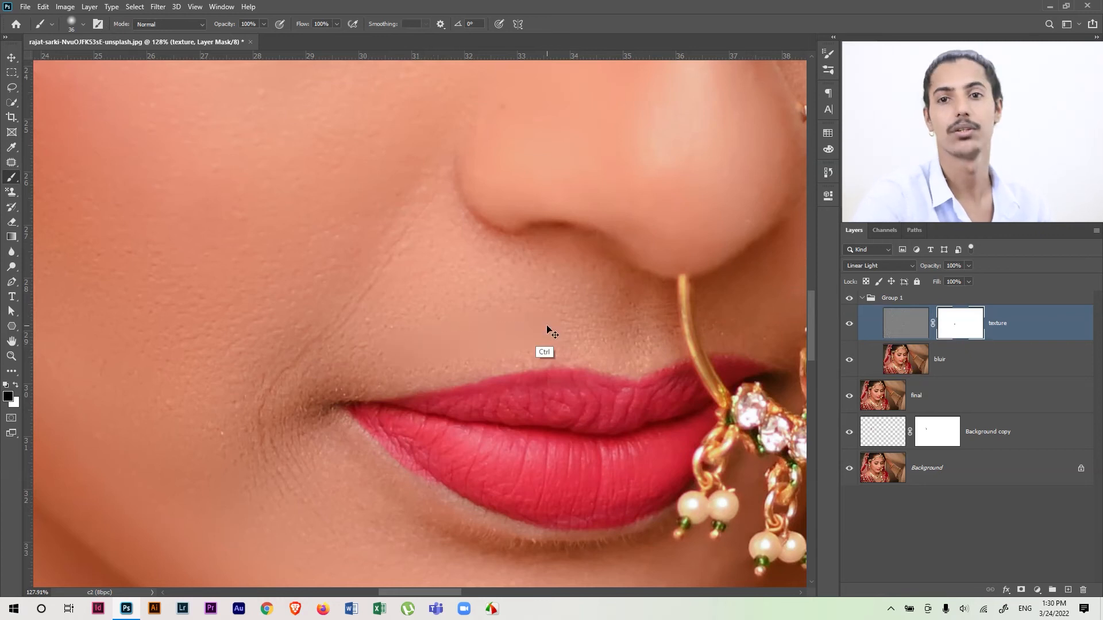
Lower the brush opacity to 10% and paint black on the texture mask over the skin above the upper lip.
key("ctrl+shift+s")
key("Escape")
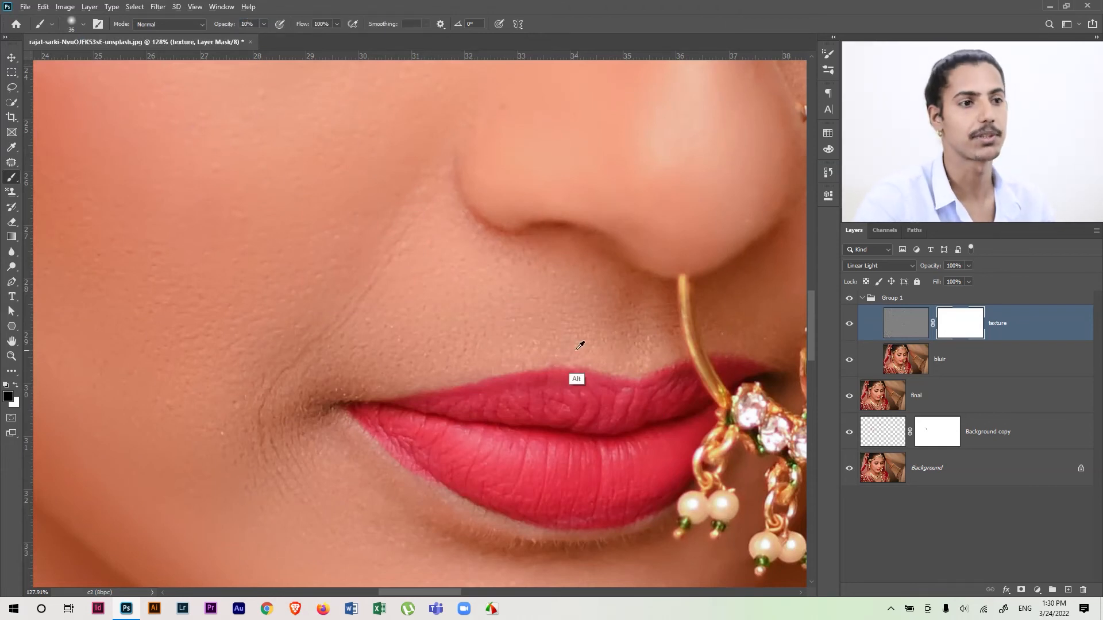
left_click_drag(553, 348, 580, 355)
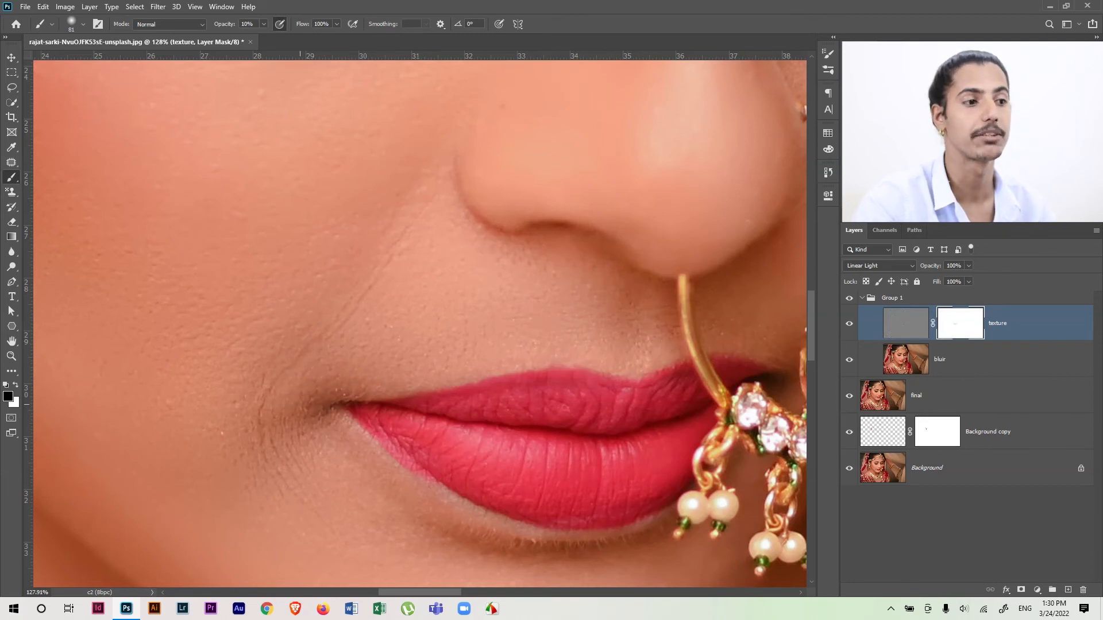
Compare the skin above the lip before and after by disabling and re-enabling the texture layer's mask.
left_click(848, 324)
left_click(970, 325, "shift")
left_click(970, 325, "shift")
left_click(971, 325, "shift")
left_click(976, 323, "shift")
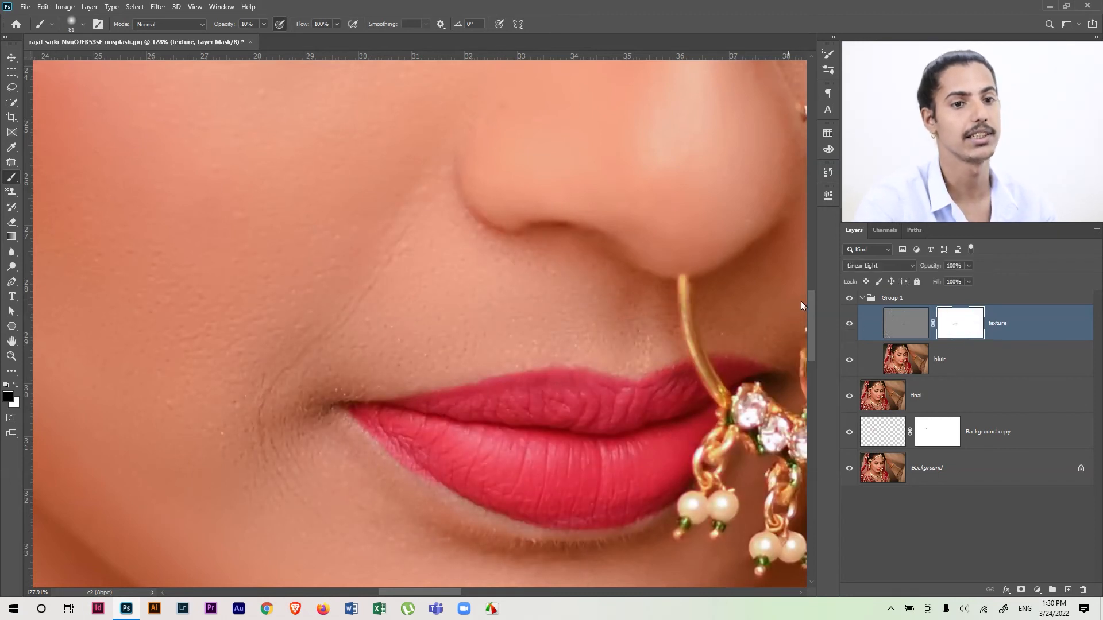
Stamp all visible layers into a new layer above Group 1 and convert it to a smart object.
left_click_drag(652, 301, 523, 351)
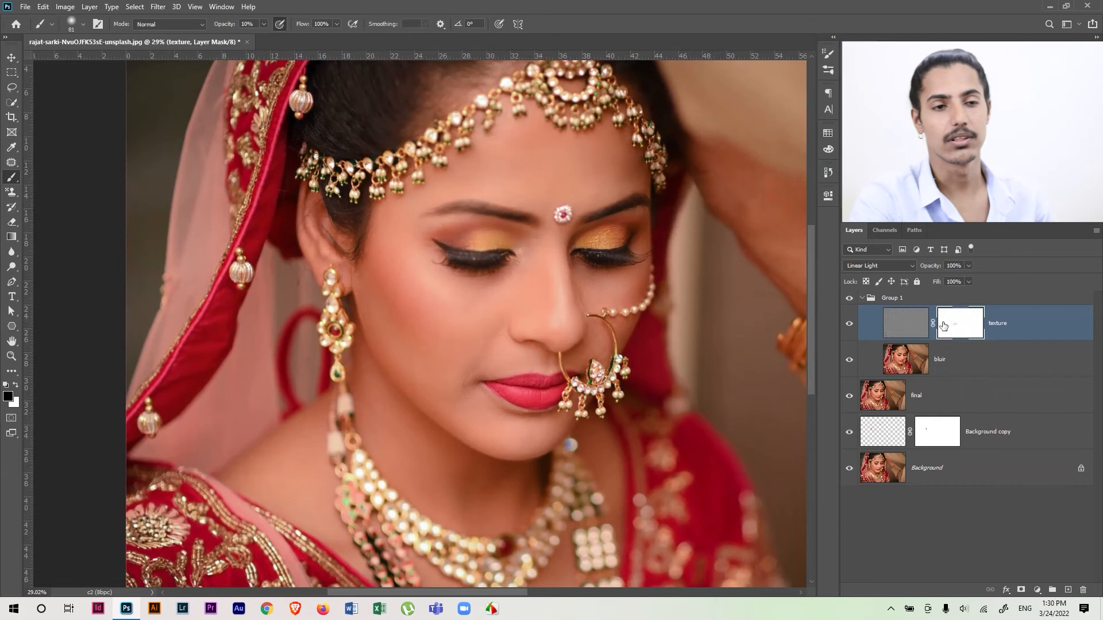
left_click(931, 298)
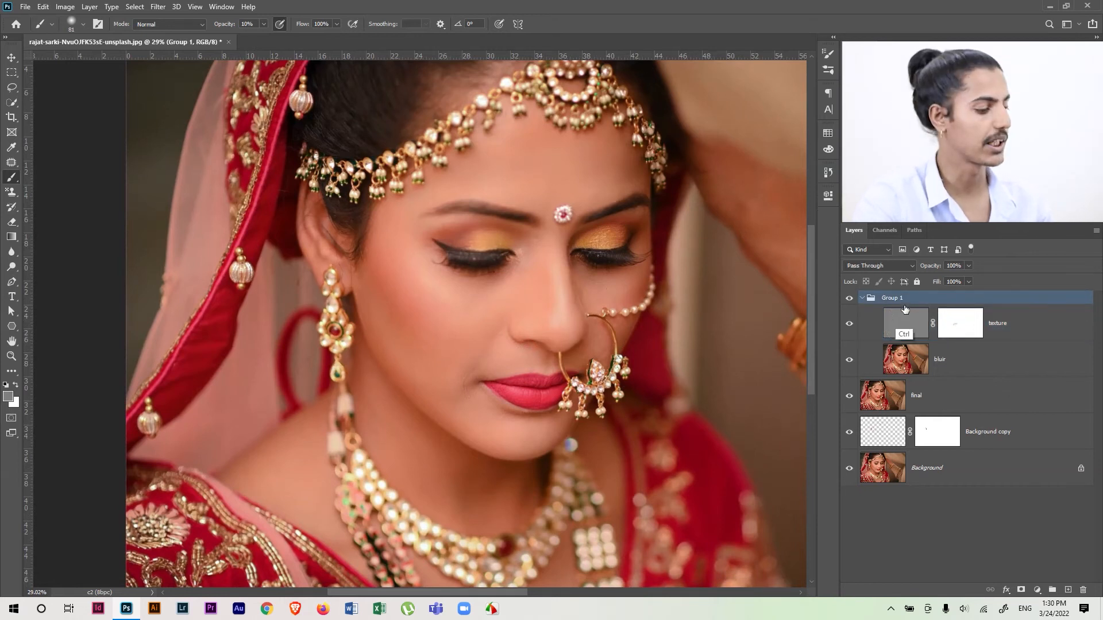
key("ctrl+shift+alt+e")
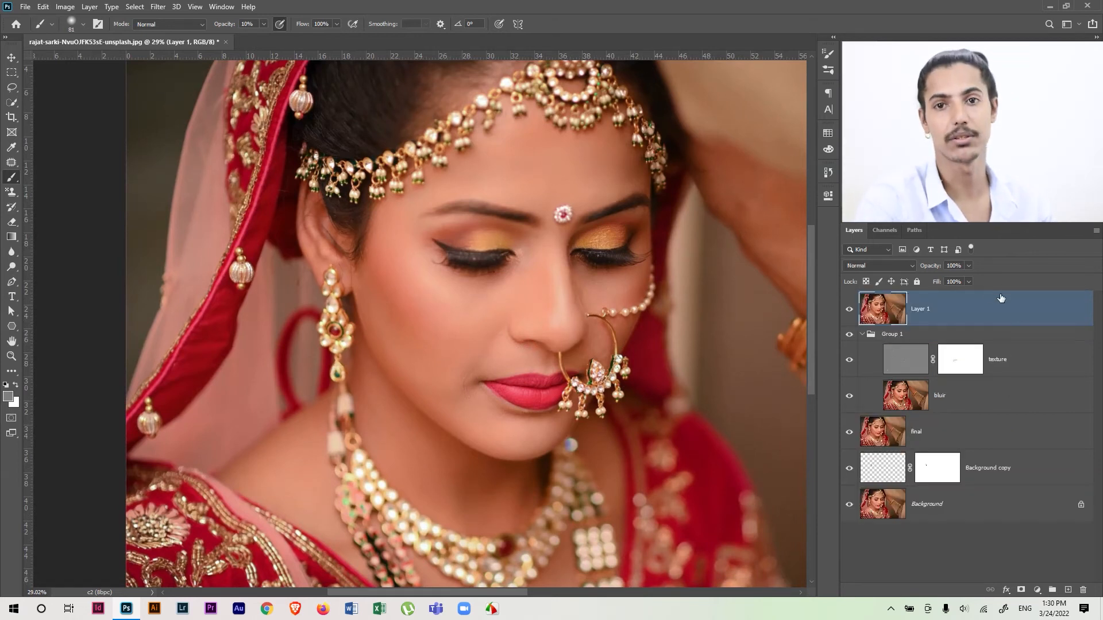
right_click(989, 309)
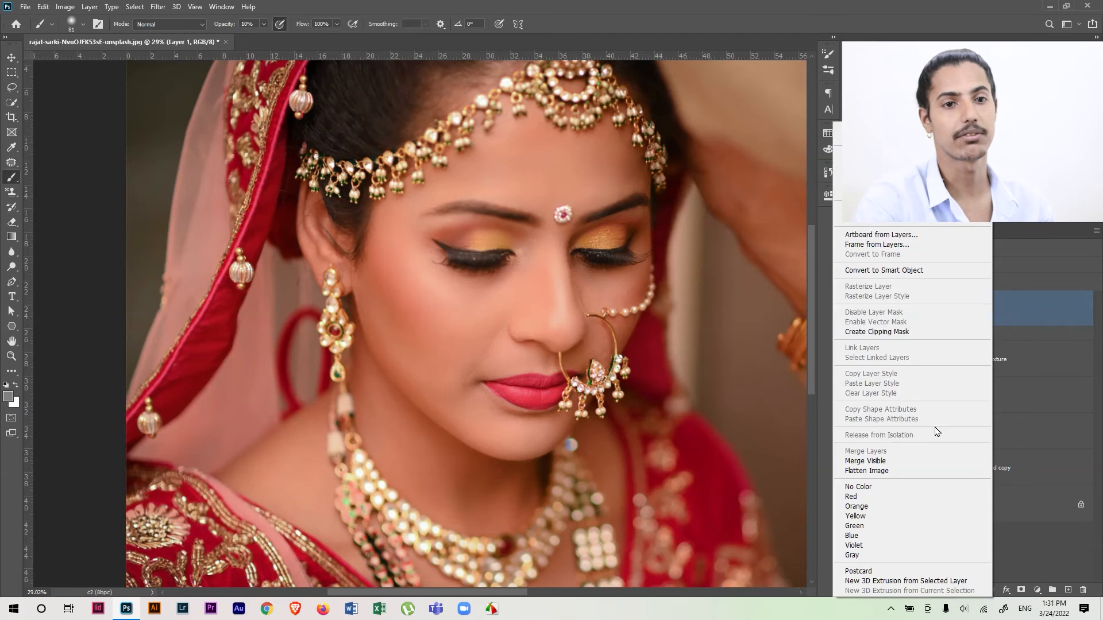
left_click(919, 270)
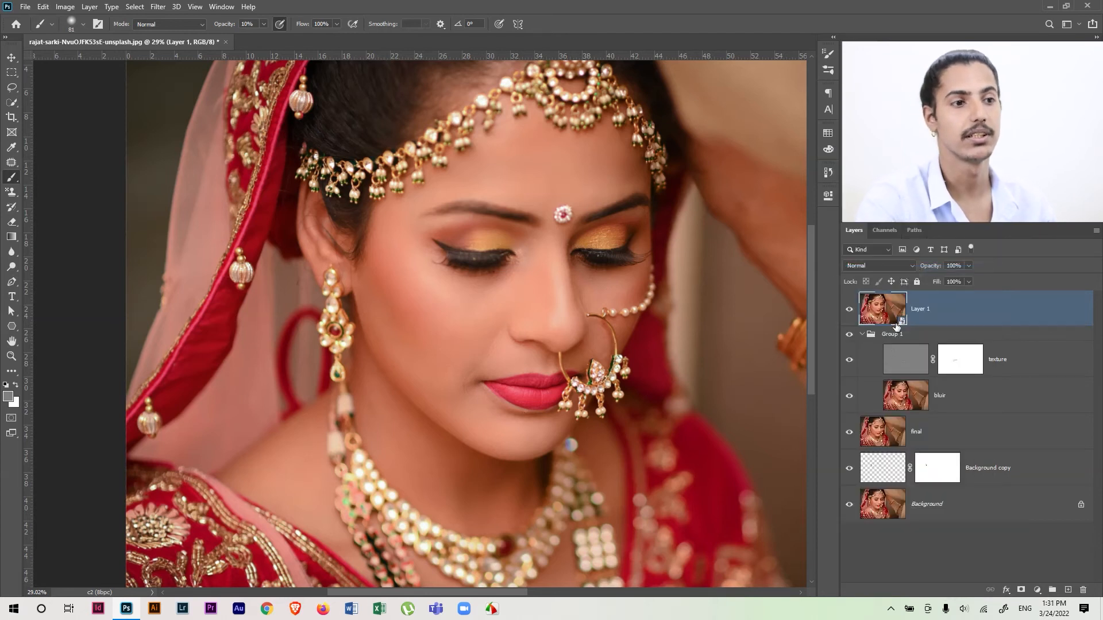
Apply the Camera Raw Filter to the smart object with Exposure +0.10, Whites +17 and Blacks -17.
left_click_drag(611, 315, 558, 316)
left_click_drag(604, 332, 448, 316)
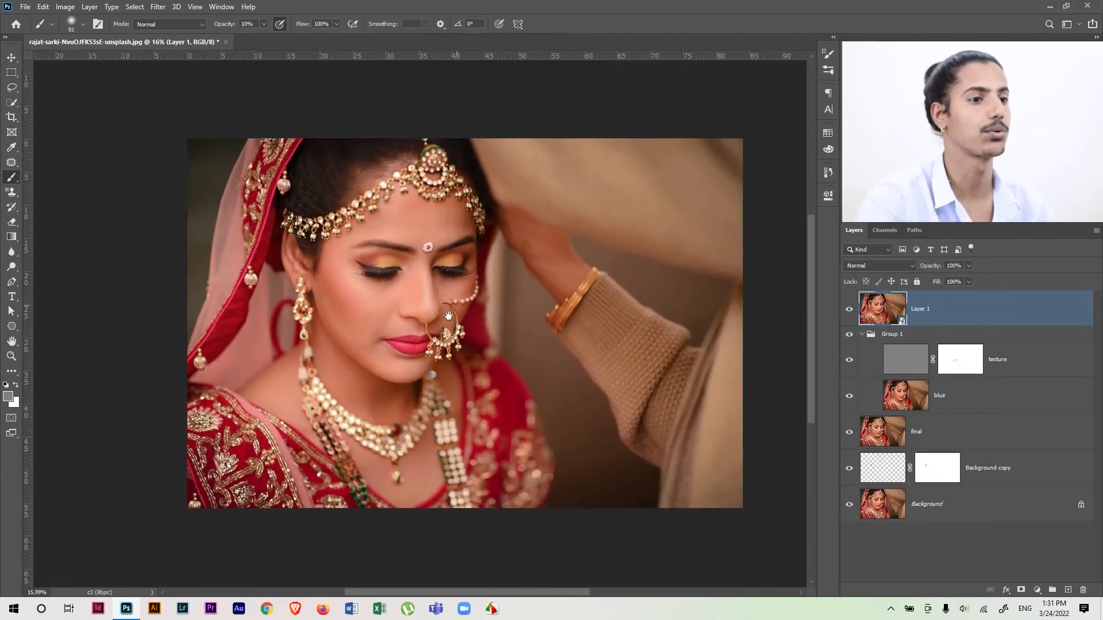
left_click(157, 10)
left_click(251, 75)
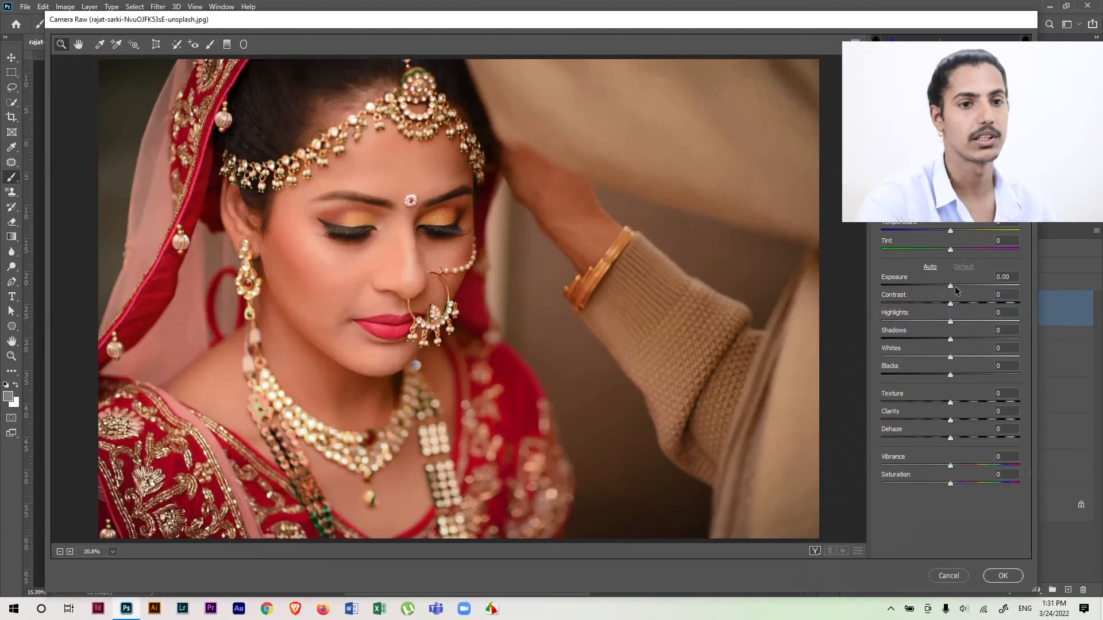
left_click_drag(955, 291, 955, 290)
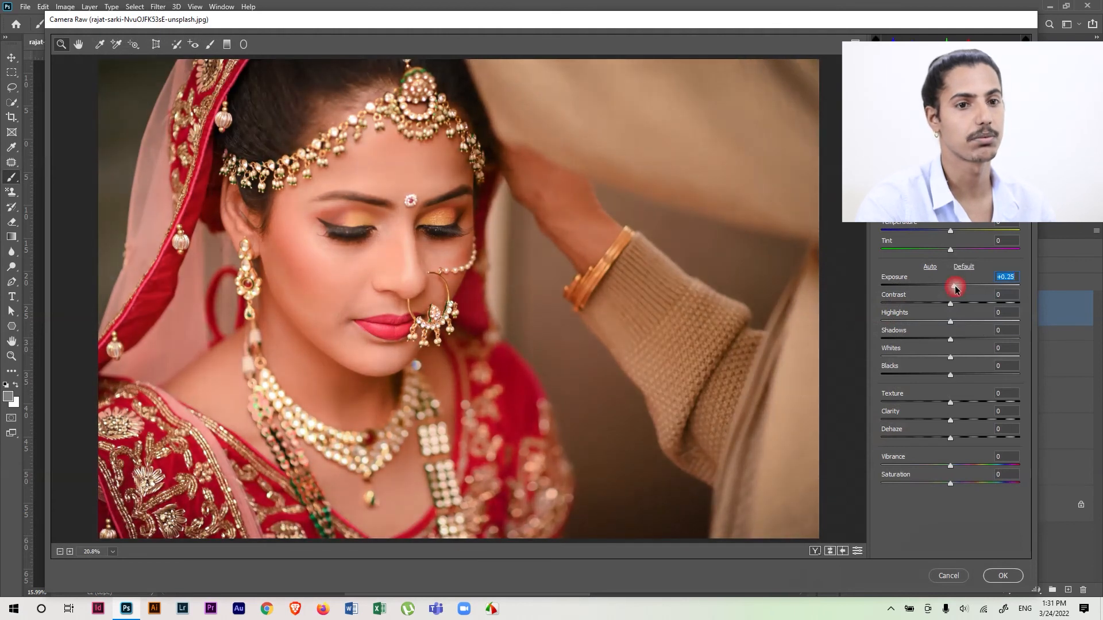
mouse_move(951, 377)
left_mouse_down()
mouse_move(941, 376)
mouse_move(965, 365)
left_mouse_up()
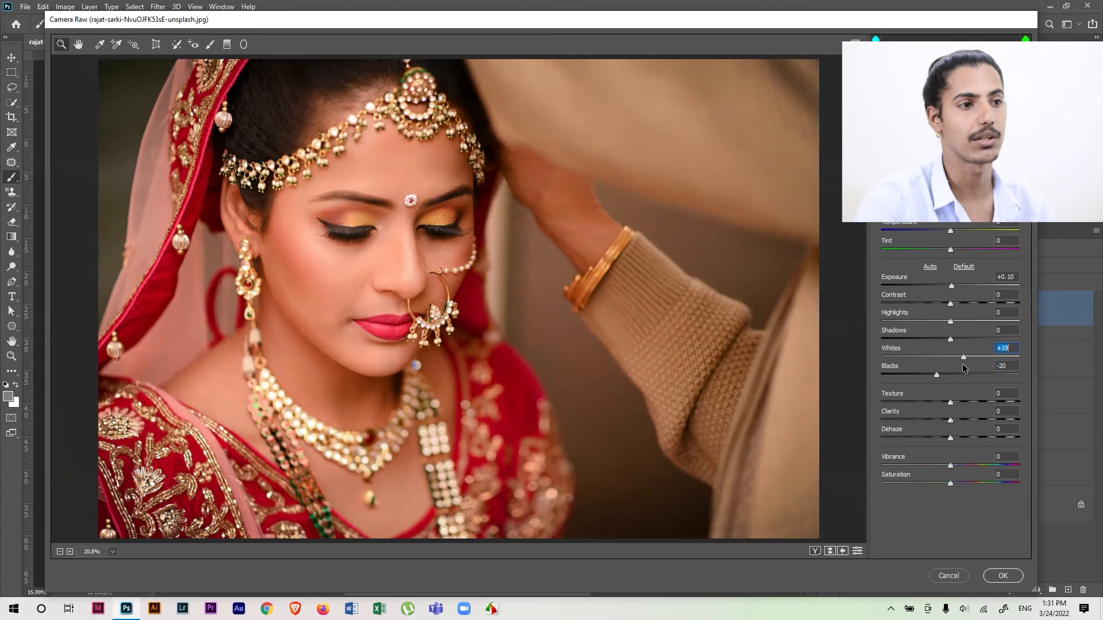
left_click_drag(965, 366, 938, 376)
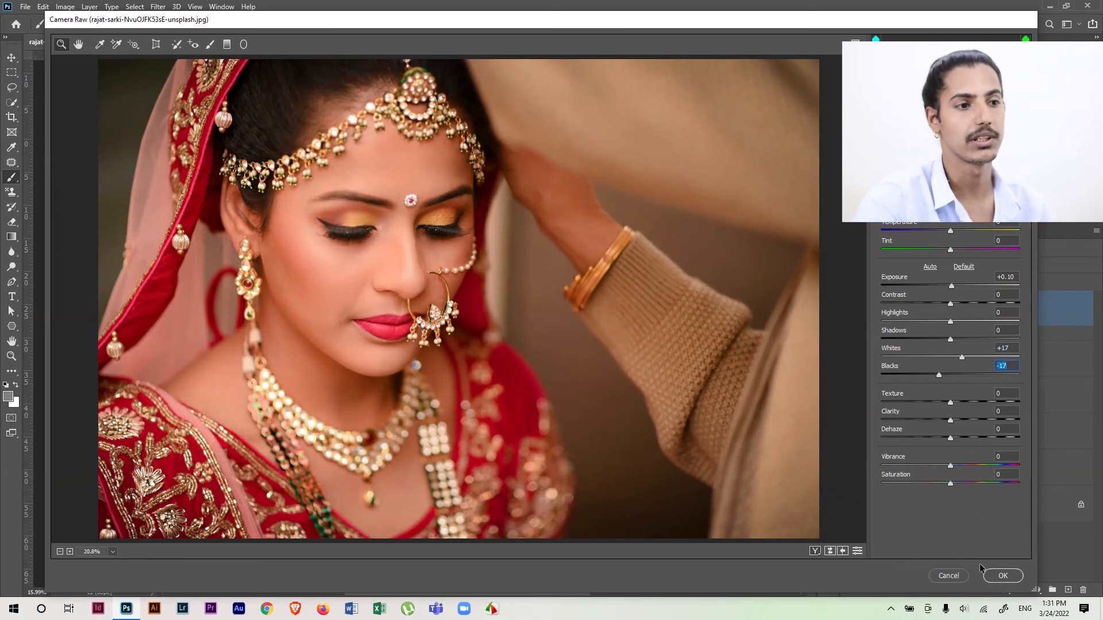
left_click(1004, 577)
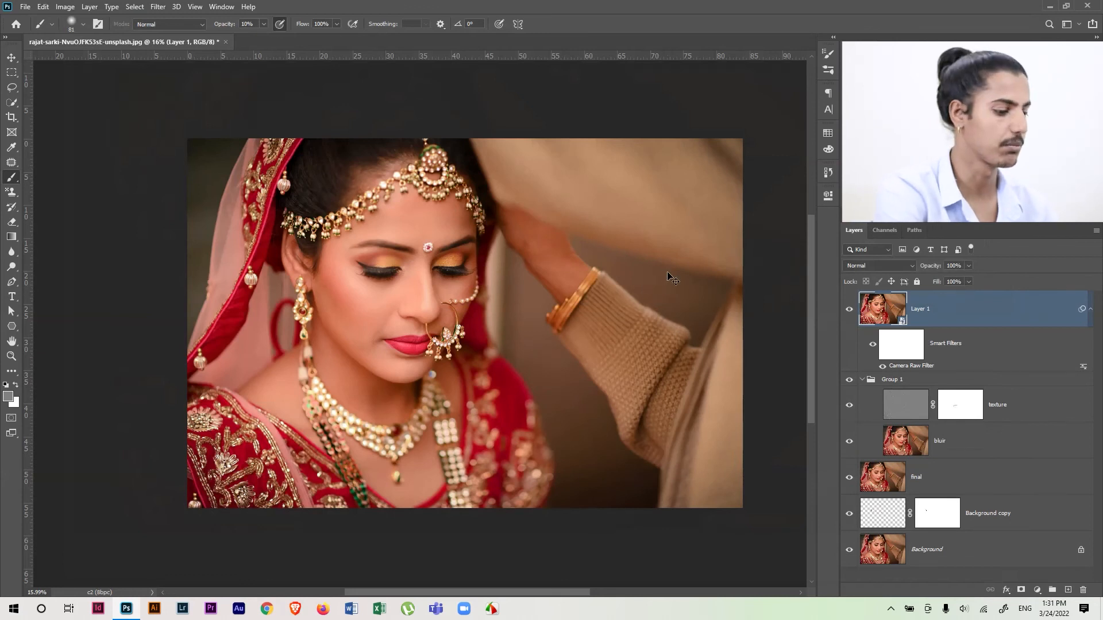
Add a new layer on top, fill it with 50% Gray and set its blend mode to Soft Light.
key("ctrl+shift+alt+n")
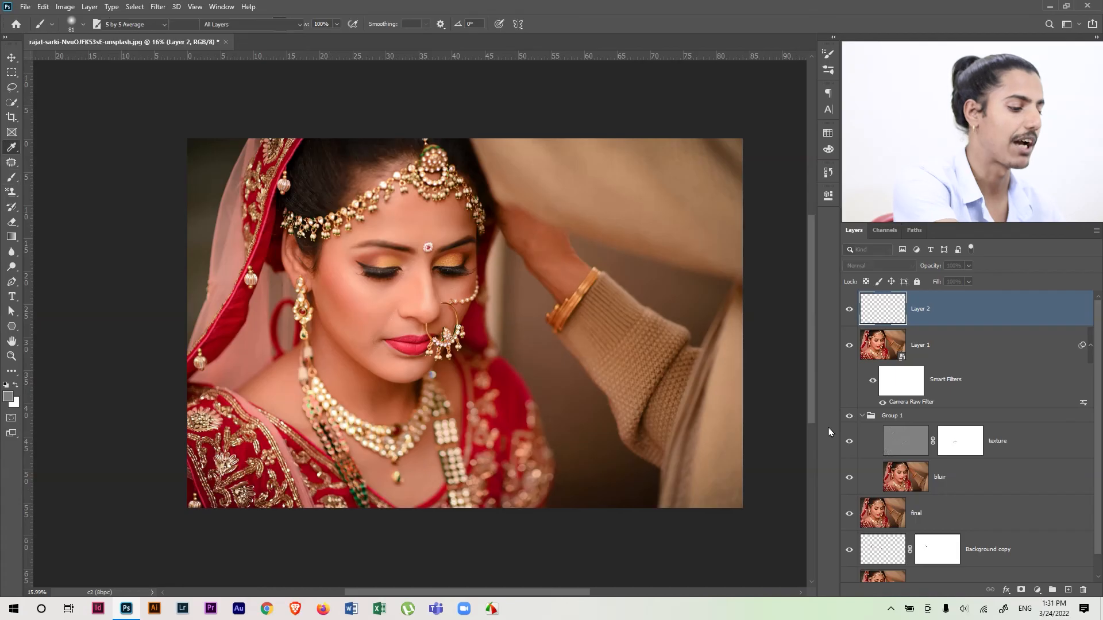
key("shift+F5")
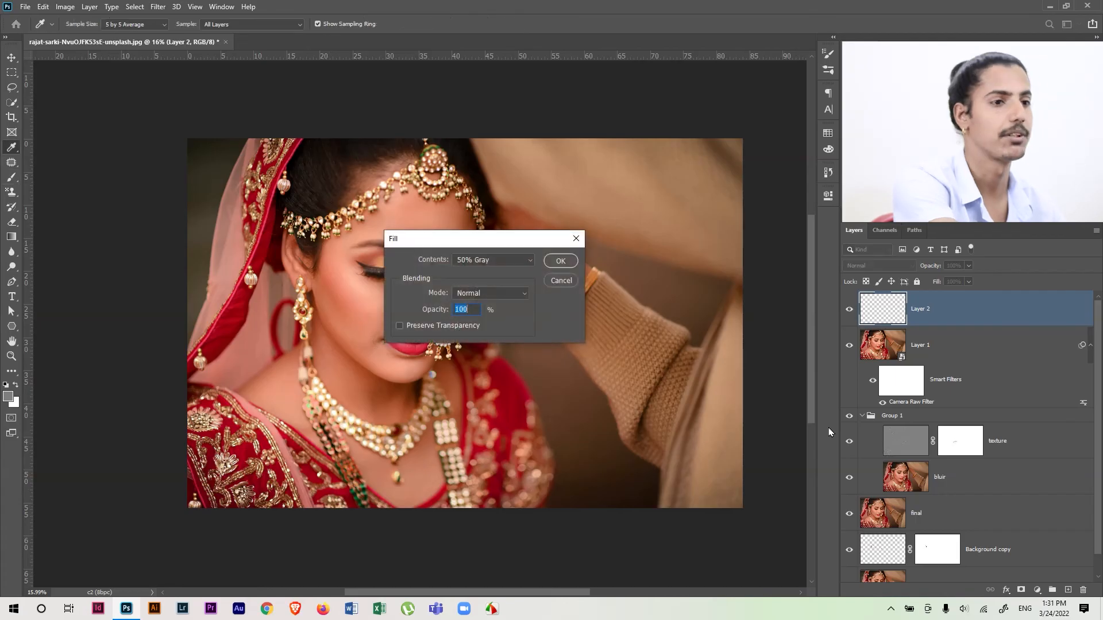
key("b")
left_click(560, 260)
left_click(879, 265)
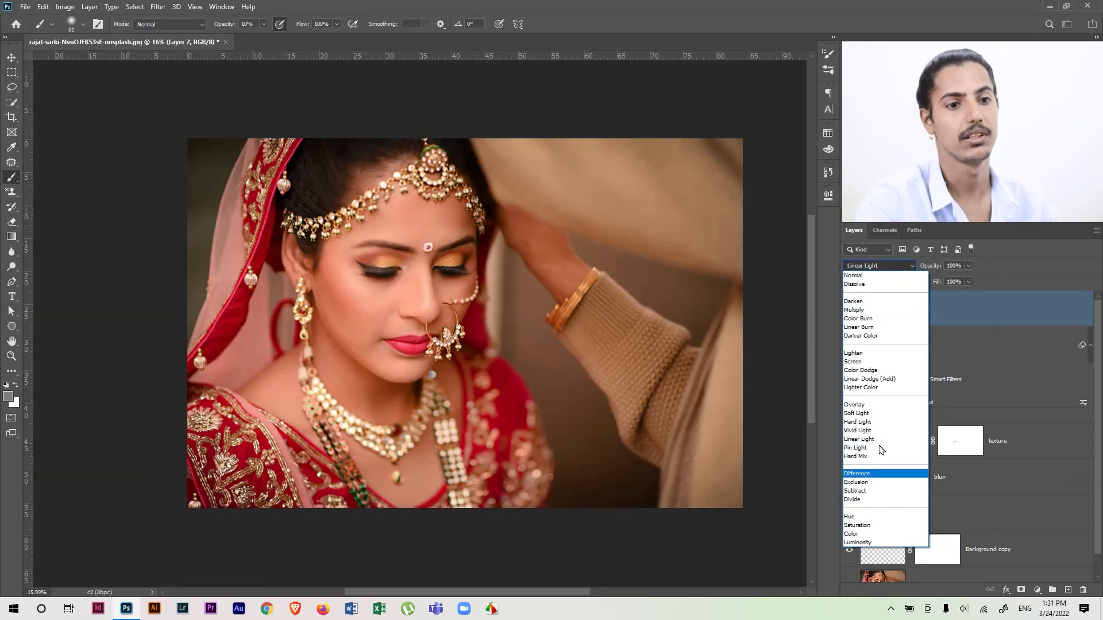
left_click(885, 414)
Set up the Dodge tool for Midtones at 10% exposure and brighten the nose bridge on the gray layer.
key("ctrl+space")
left_click_drag(395, 317, 458, 318)
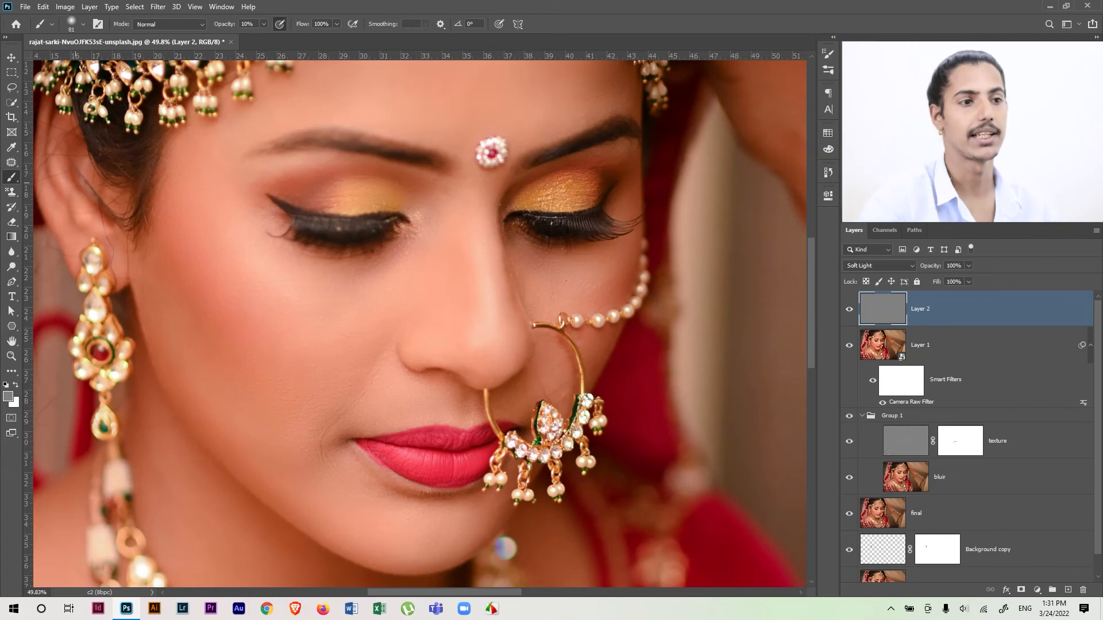
left_click(12, 267)
left_click_drag(402, 240, 395, 234)
left_click(232, 19)
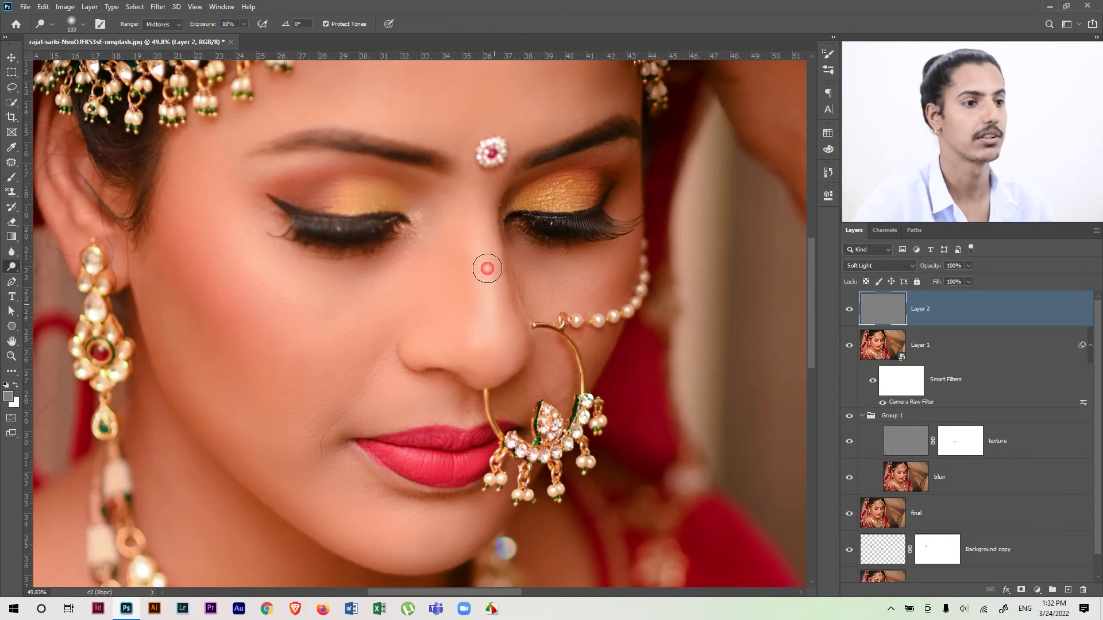
left_click_drag(495, 310, 492, 345)
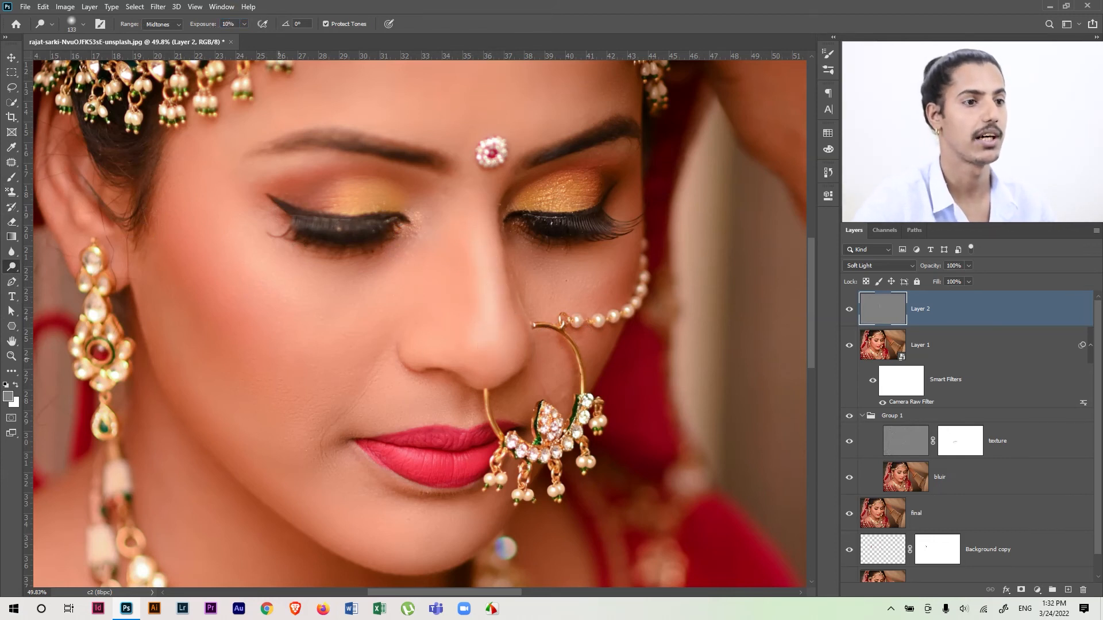
Work the Dodge tool over the cheek below the eye and along the outer cheek contour down to the jaw.
left_click(312, 310)
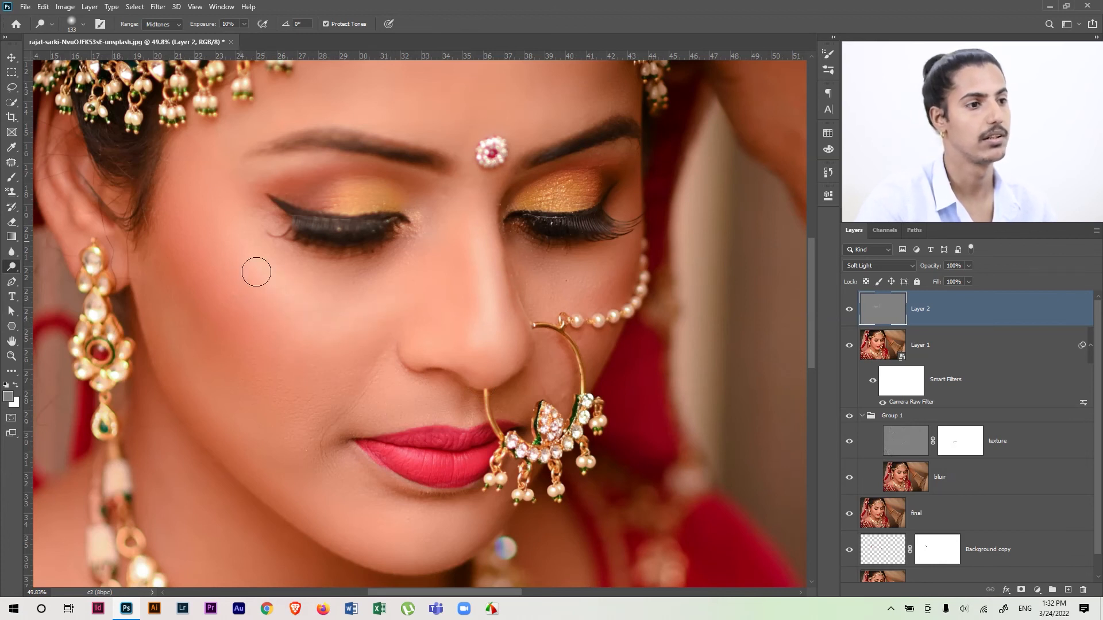
left_click(281, 285)
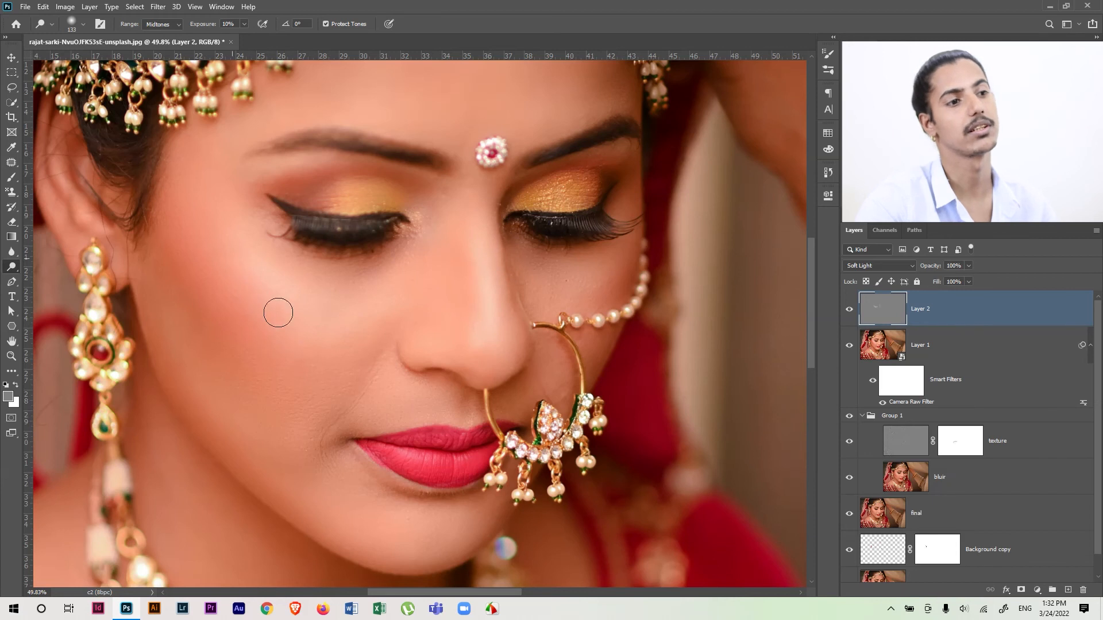
mouse_move(187, 296)
left_mouse_down()
mouse_move(249, 399)
mouse_move(226, 394)
mouse_move(243, 374)
left_mouse_up()
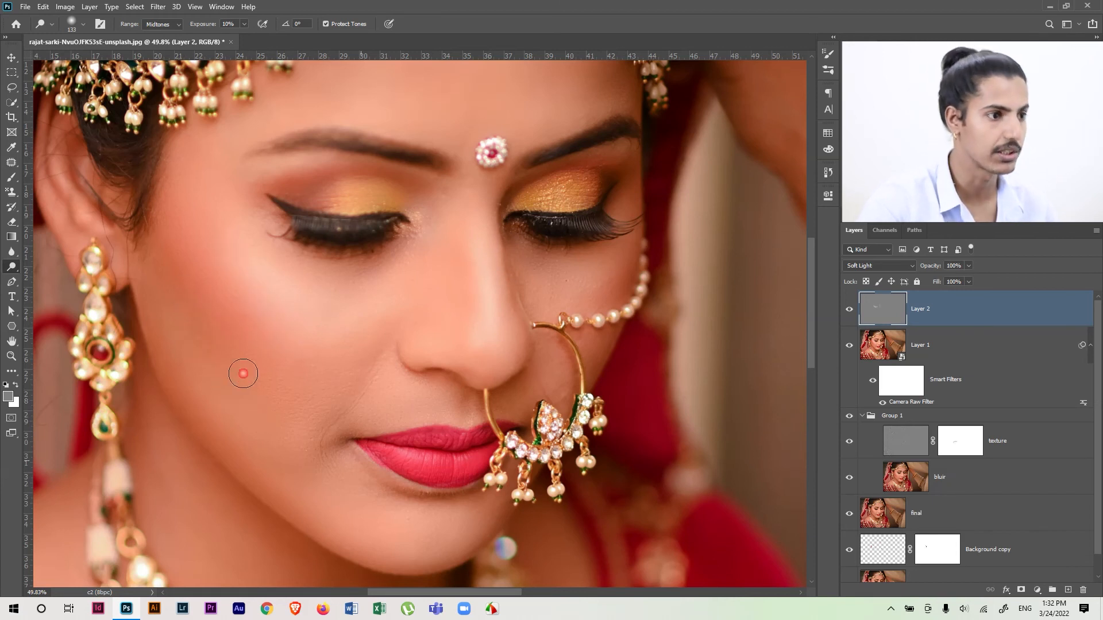
left_click(305, 473)
Compare the portrait with and without the dodging by toggling the visibility of the gray Soft Light layer.
mouse_move(515, 344)
left_mouse_down()
mouse_move(431, 332)
mouse_move(525, 340)
left_mouse_up()
left_click(849, 310)
left_click(850, 310)
left_click(850, 310)
left_click(852, 309)
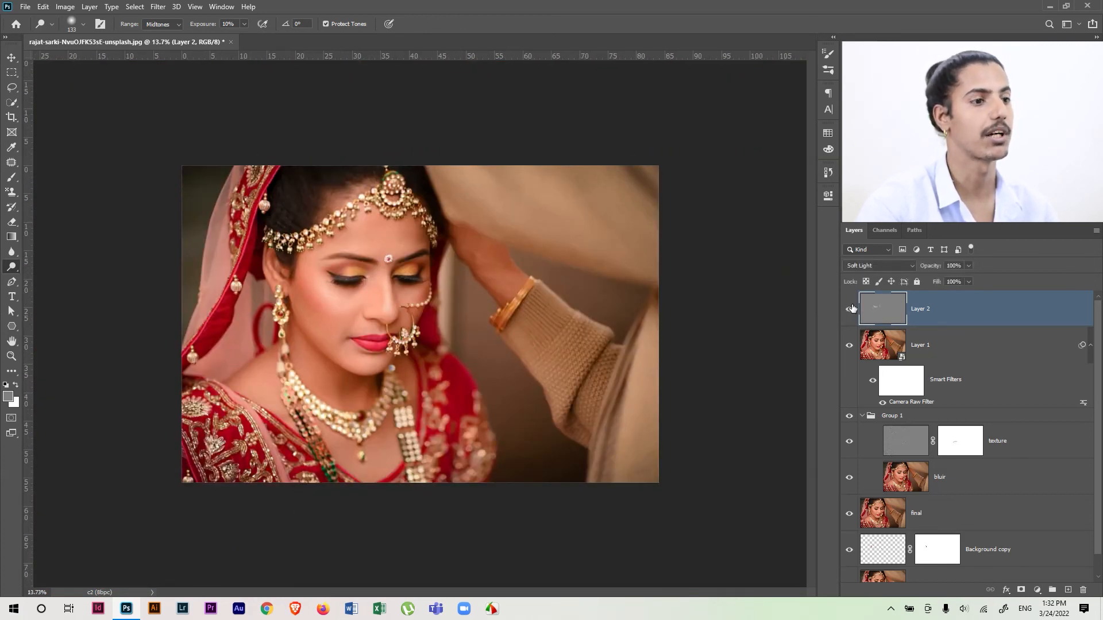
left_click(850, 310)
left_click(851, 311)
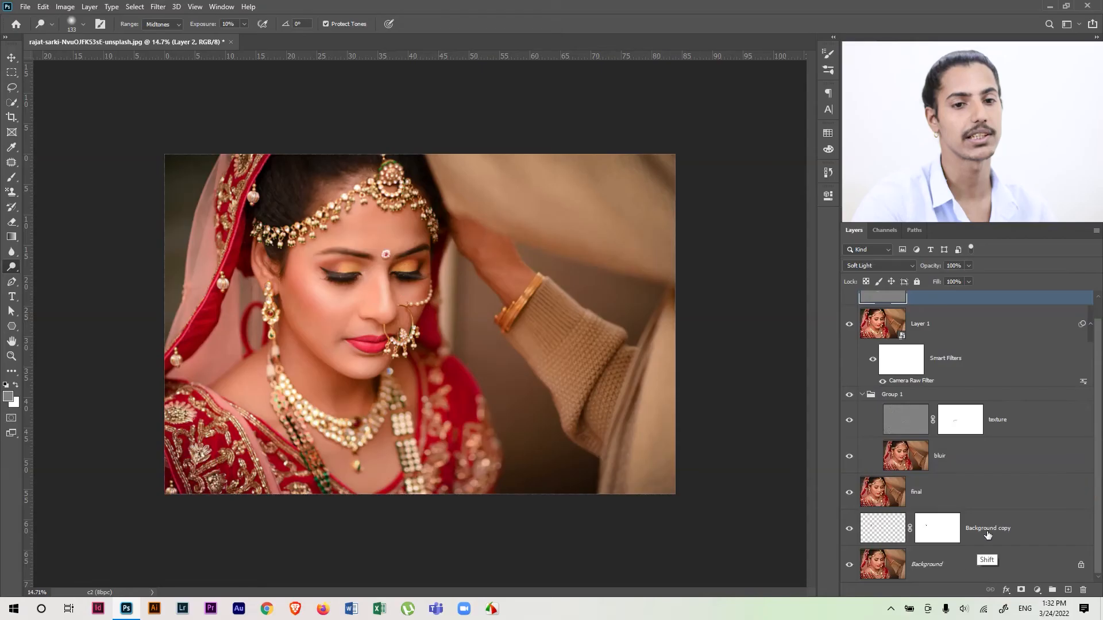
Group all layers above the Background and compare the whole image before and after by toggling the group's visibility.
left_click(1010, 533, "shift")
key("ctrl+g")
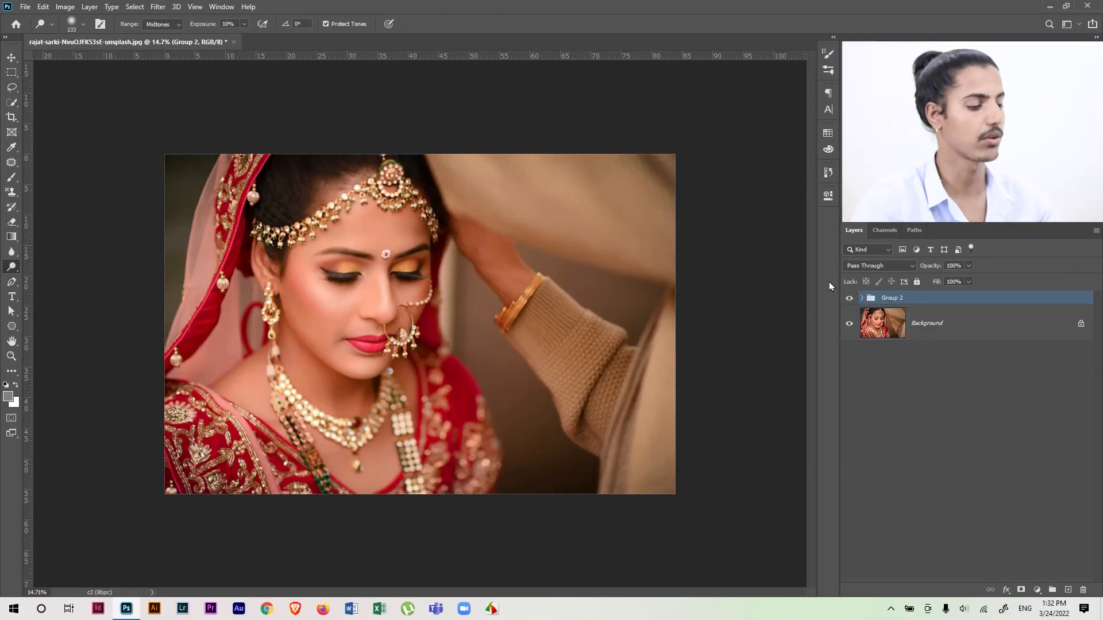
left_click(850, 299)
left_click(850, 298)
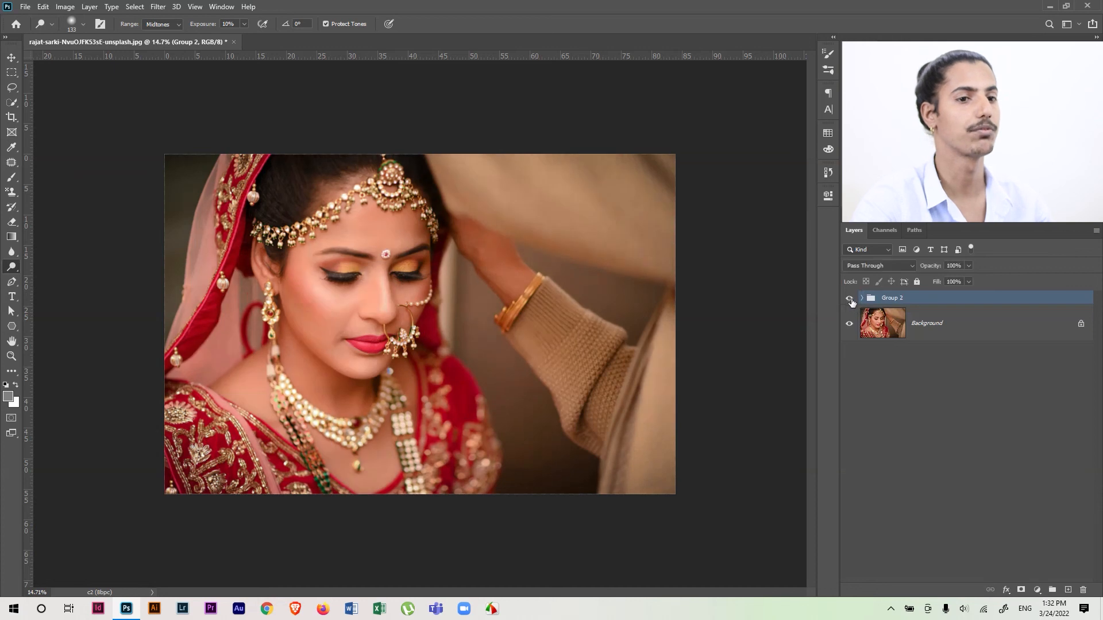
Compare the face up close before and after the retouch by hiding and showing the group.
left_click_drag(433, 311, 465, 320)
left_click_drag(480, 338, 647, 372)
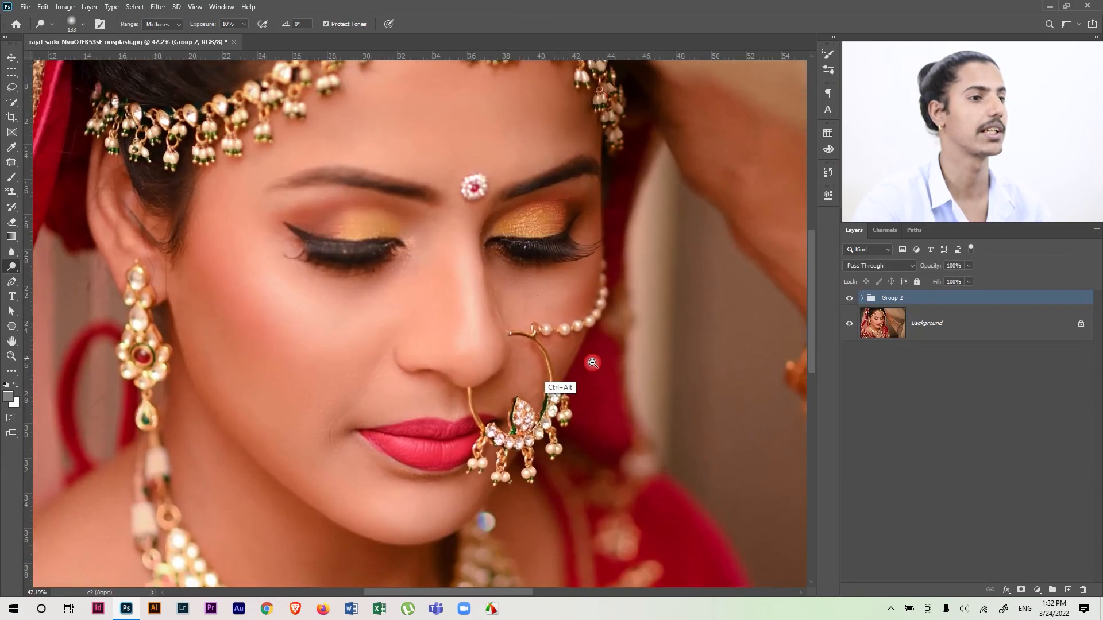
left_click_drag(547, 368, 516, 368)
left_click(850, 299)
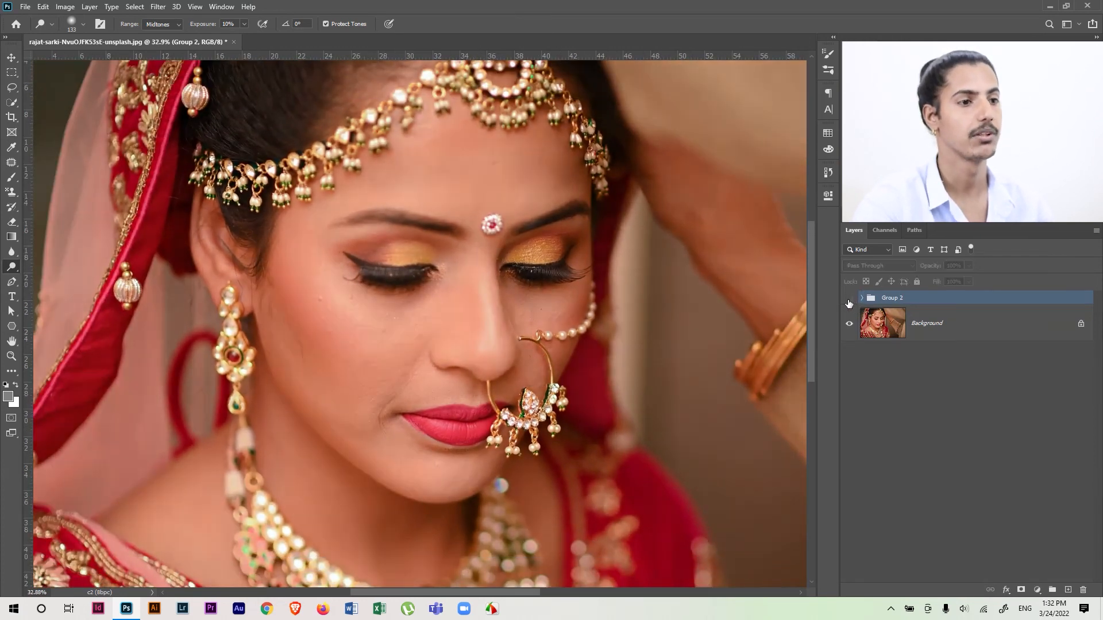
left_click(850, 299)
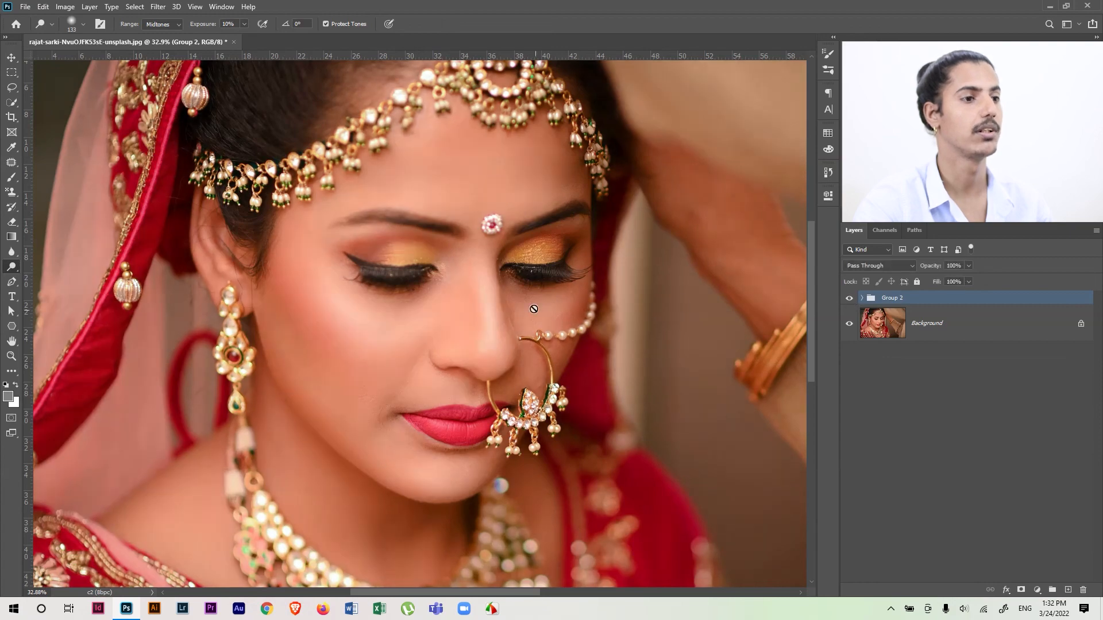